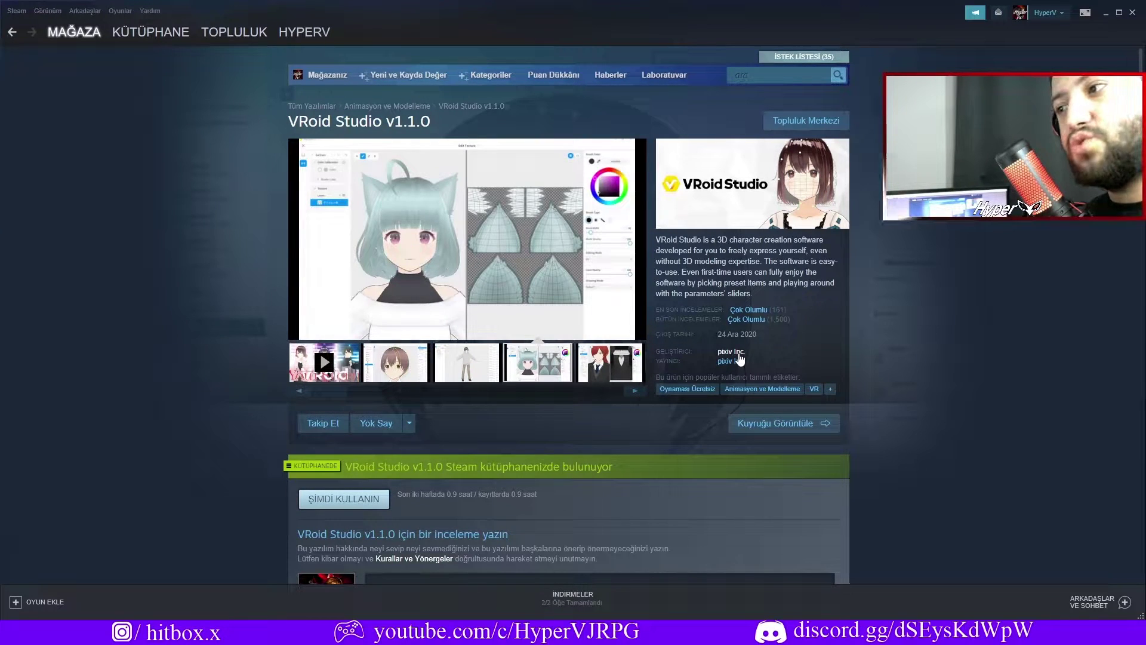
- Scroll the VRoid Studio v1.1.0 store page, then minimize Steam so VRoid Studio comes up
{"action": "scroll", "coordinate": [536, 264], "scroll_direction": "down", "scroll_amount": 3}
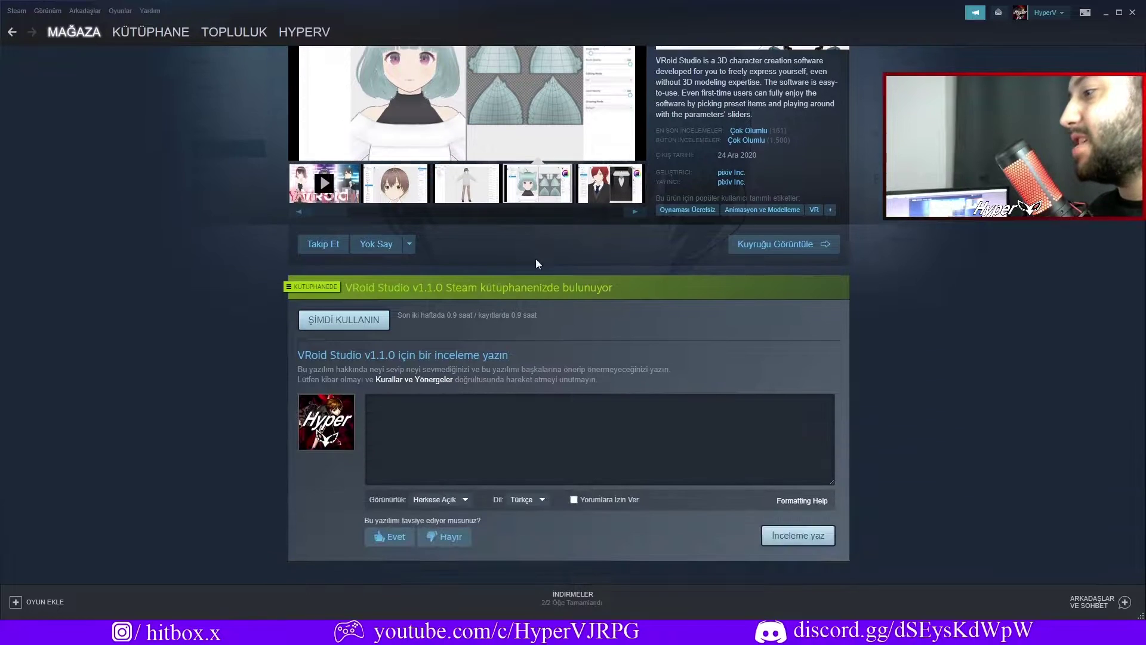
{"action": "scroll", "coordinate": [536, 259], "scroll_direction": "up", "scroll_amount": 3}
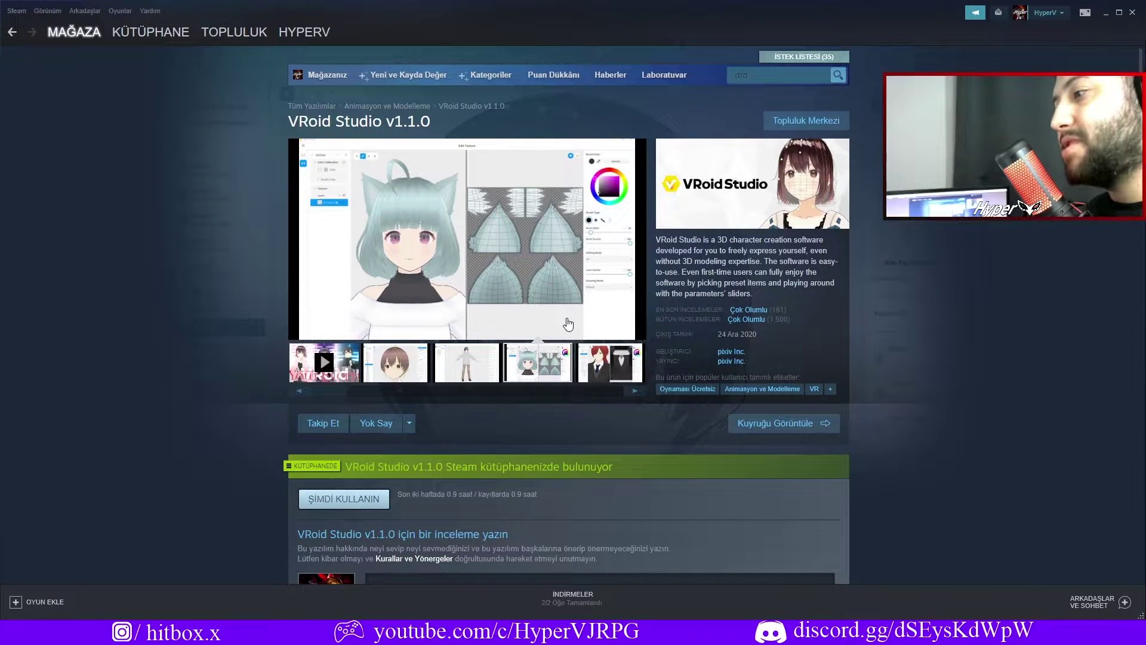
{"action": "left_click", "coordinate": [1106, 13]}
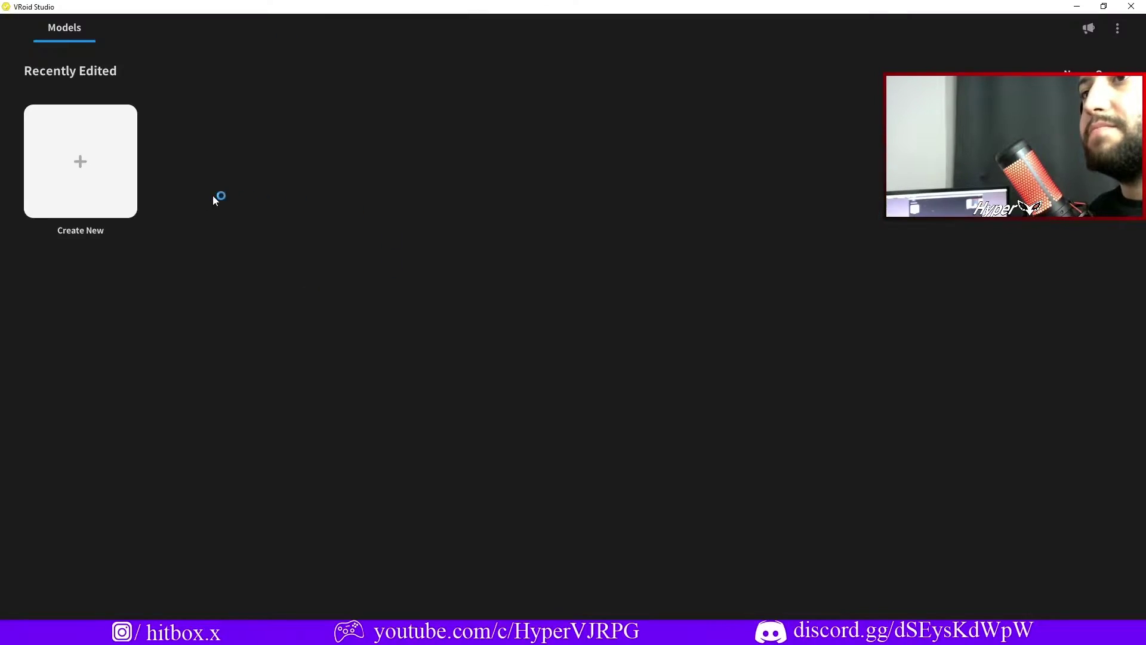
- Create a new avatar model from the Fem base body
{"action": "left_click", "coordinate": [73, 177]}
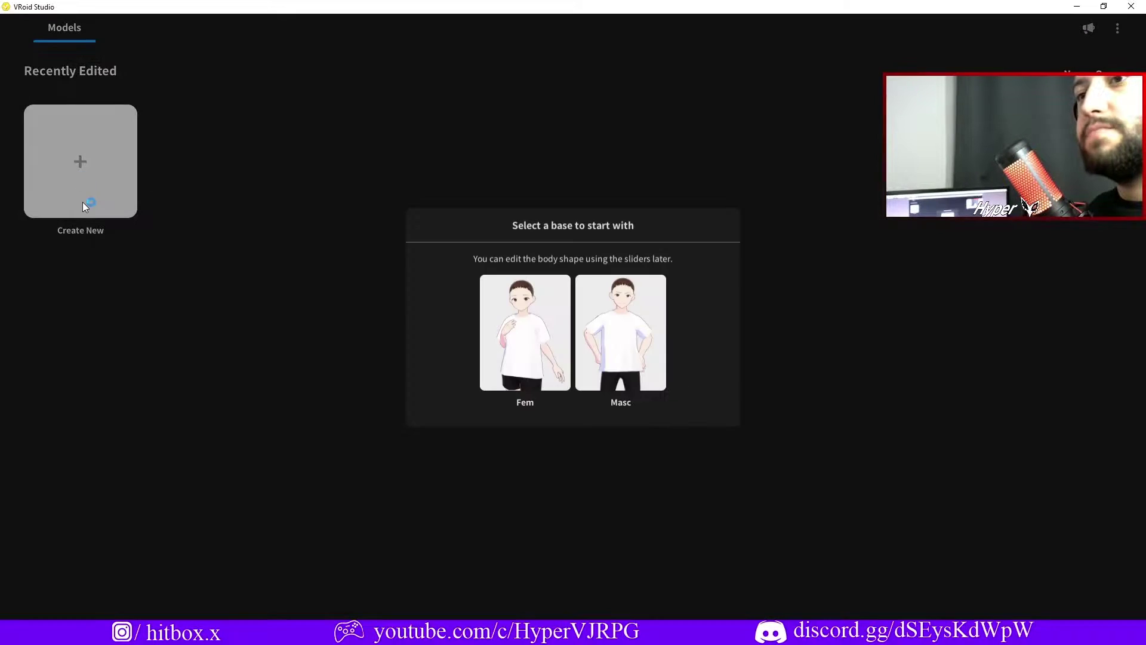
{"action": "left_click", "coordinate": [508, 313]}
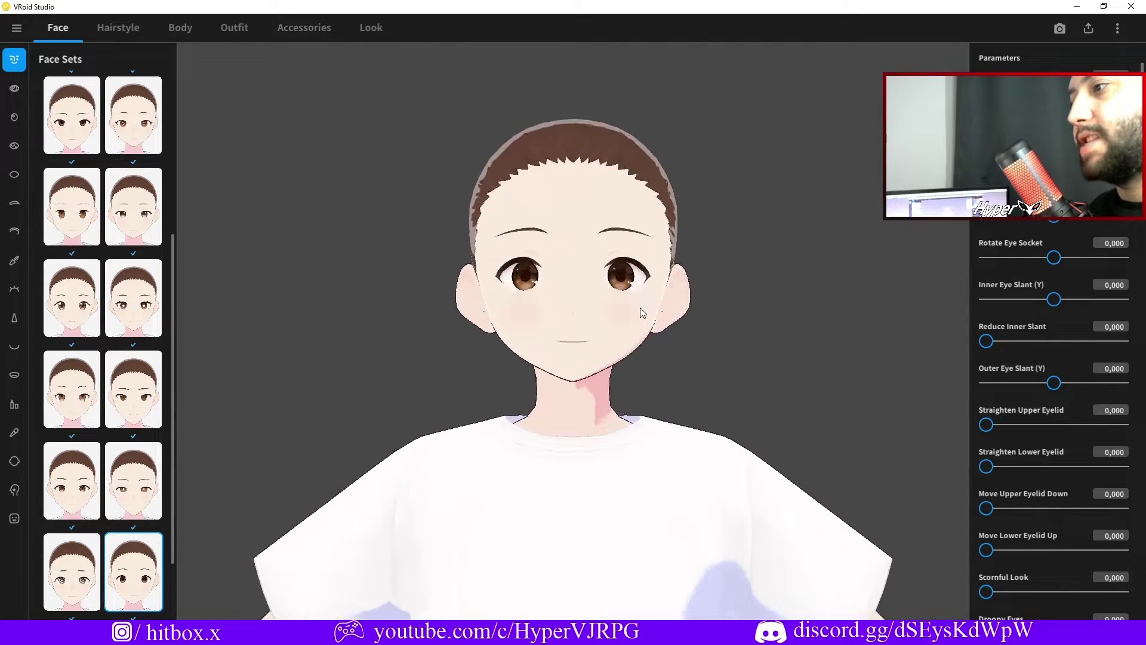
- Try several iris presets and settle on the second-row right brown iris
{"action": "left_click", "coordinate": [13, 114]}
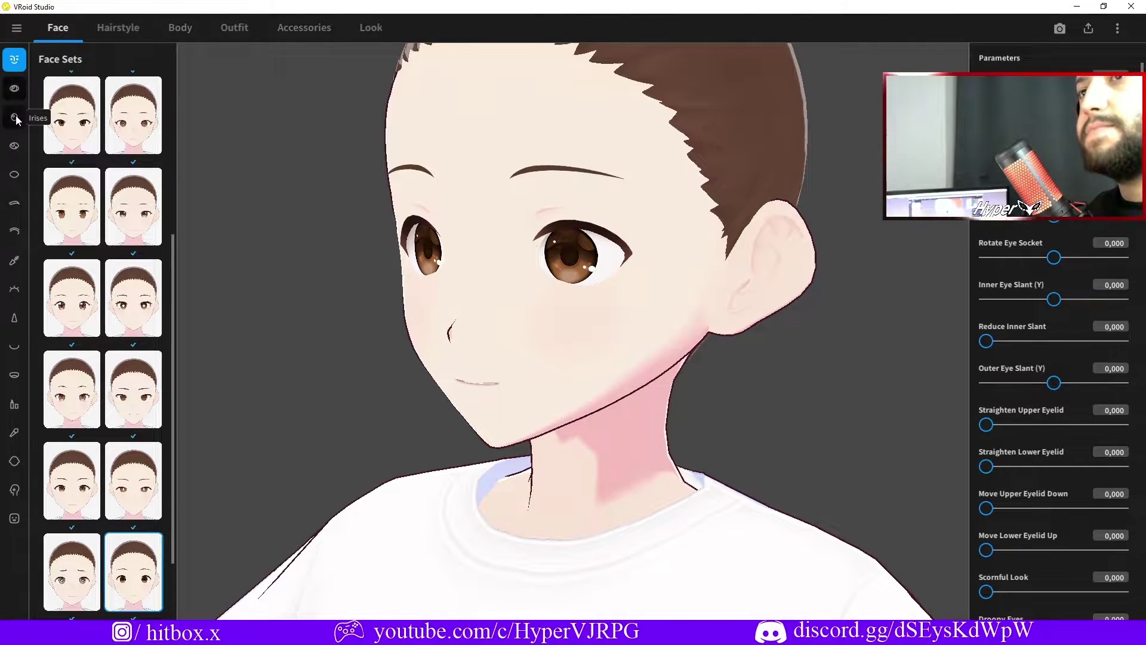
{"action": "left_click", "coordinate": [136, 233]}
{"action": "left_click", "coordinate": [133, 298]}
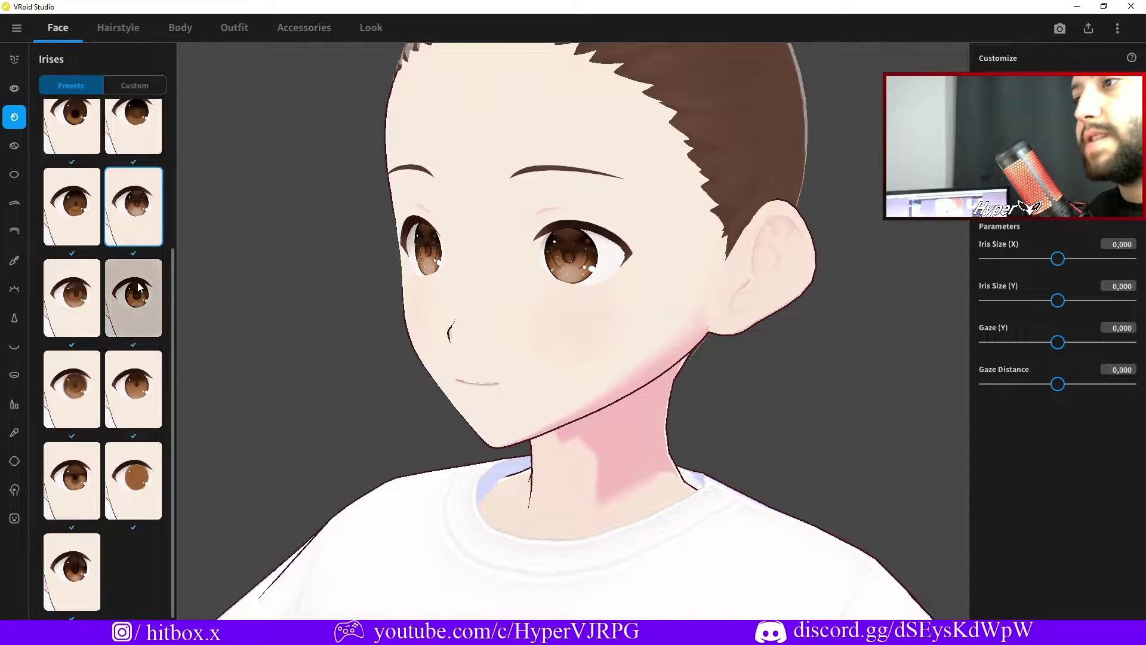
{"action": "left_click", "coordinate": [136, 384]}
{"action": "left_click", "coordinate": [141, 486]}
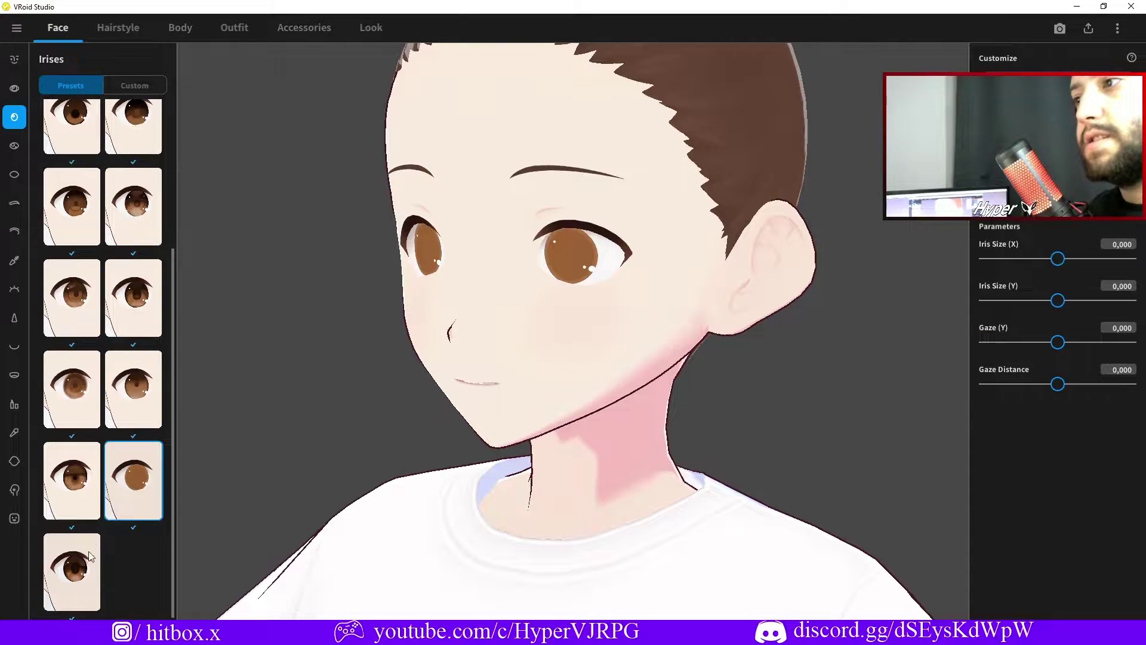
{"action": "left_click_drag", "start_coordinate": [494, 295], "coordinate": [471, 293]}
{"action": "left_click", "coordinate": [72, 200]}
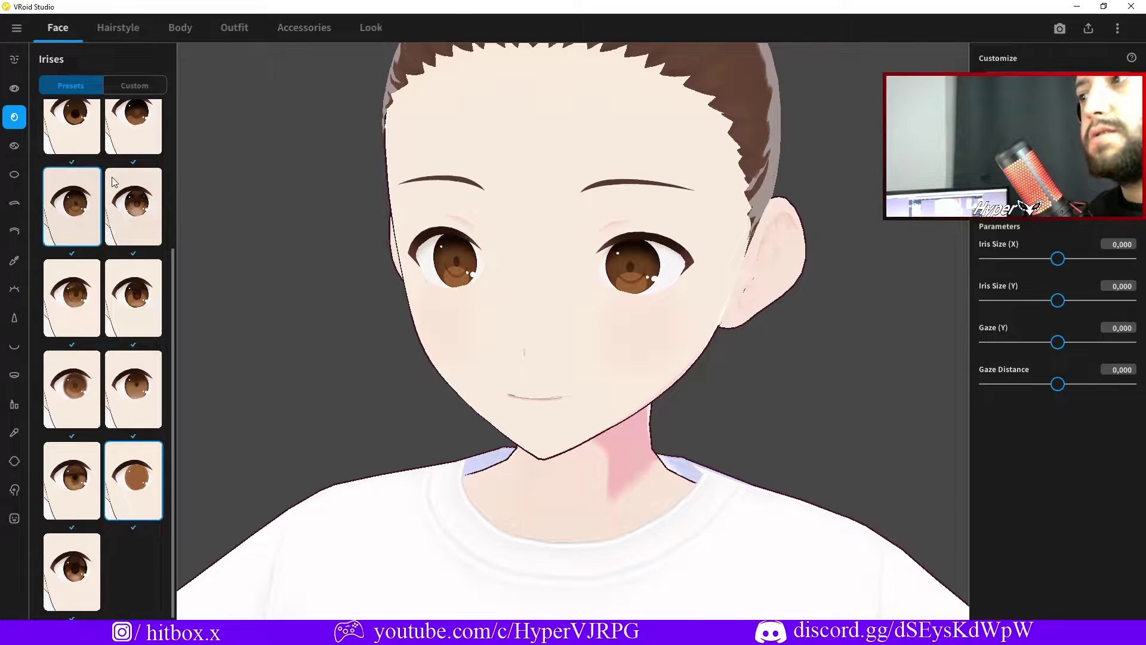
{"action": "scroll", "coordinate": [54, 179], "scroll_direction": "up", "scroll_amount": 3}
{"action": "scroll", "coordinate": [51, 170], "scroll_direction": "up", "scroll_amount": 1}
{"action": "left_click", "coordinate": [132, 176]}
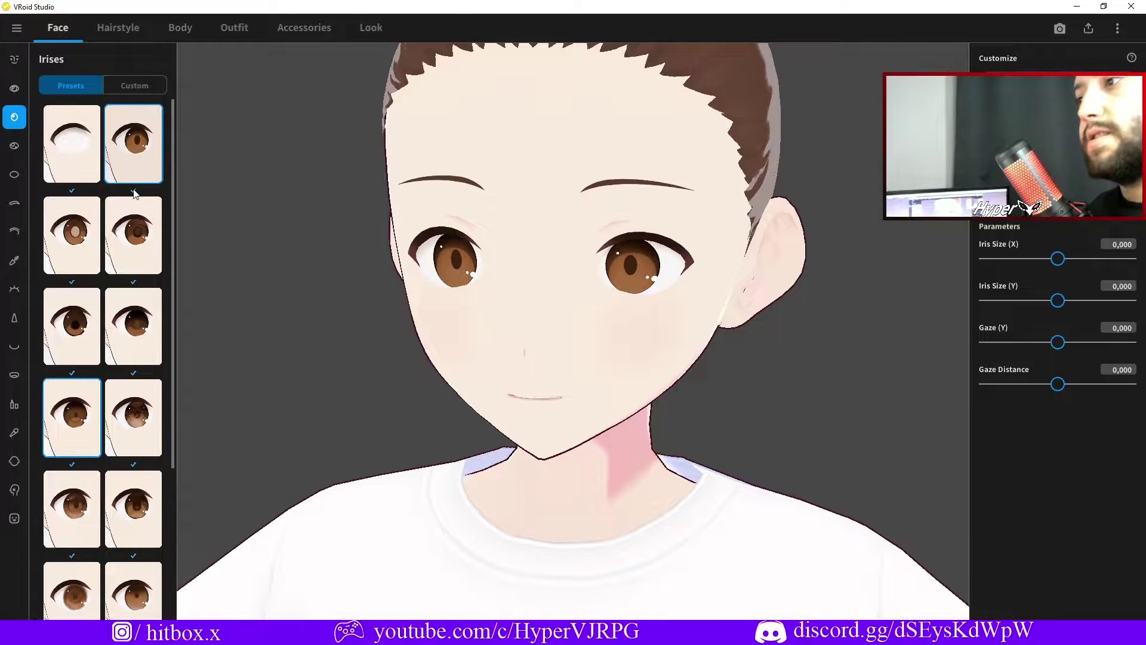
{"action": "left_click", "coordinate": [94, 237]}
{"action": "left_click", "coordinate": [137, 252]}
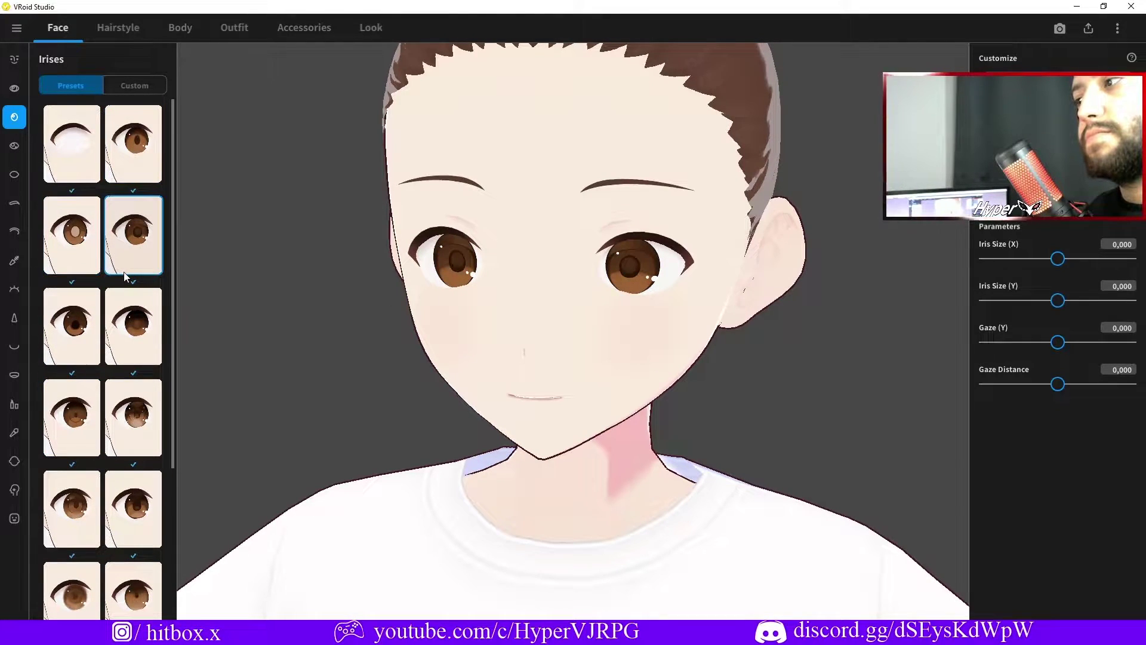
- Try star, sparkle and flower eye highlights, settling on heart-shaped highlights
{"action": "left_click", "coordinate": [13, 146]}
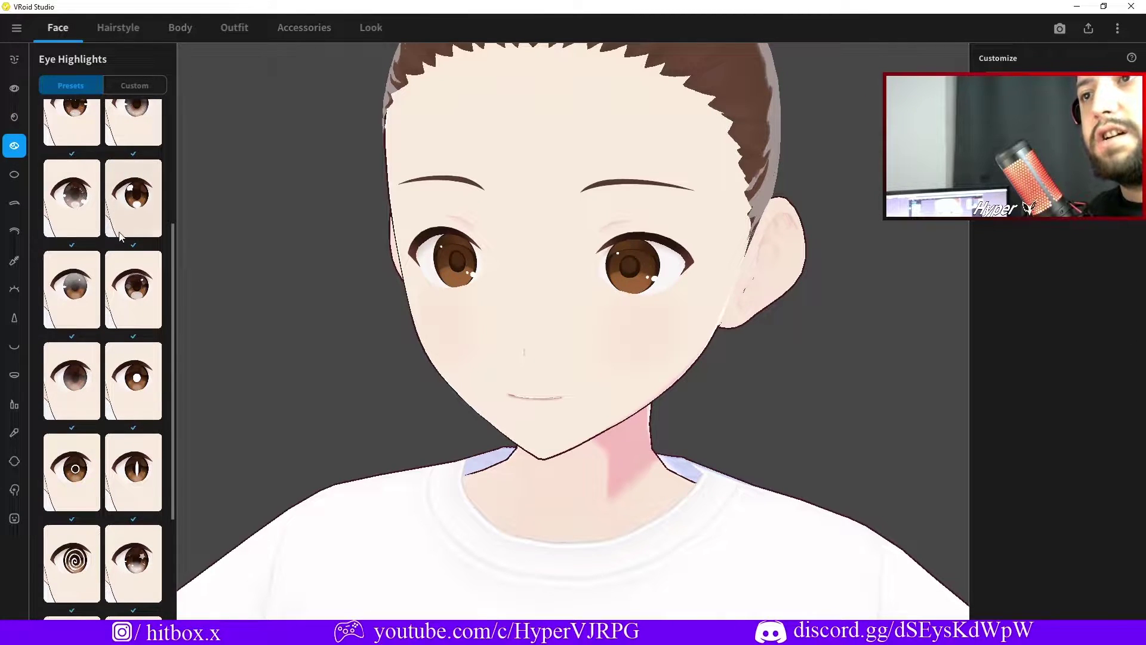
{"action": "scroll", "coordinate": [110, 311], "scroll_direction": "up", "scroll_amount": 1}
{"action": "scroll", "coordinate": [115, 299], "scroll_direction": "down", "scroll_amount": 1}
{"action": "left_click", "coordinate": [135, 380]}
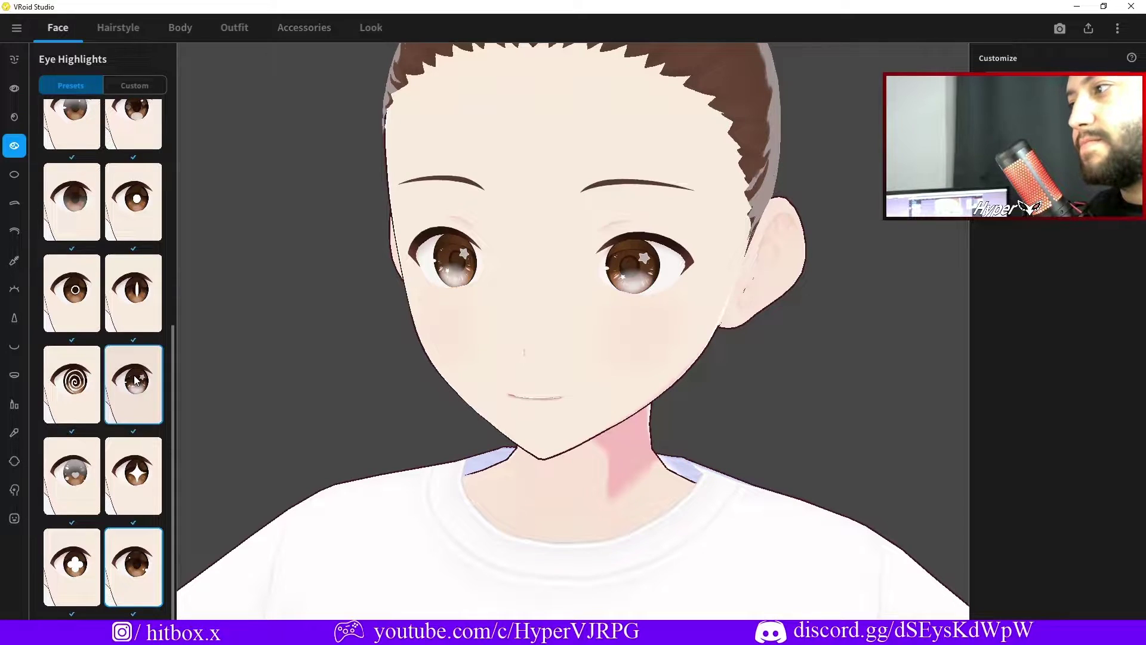
{"action": "right_click_drag", "start_coordinate": [643, 272], "coordinate": [317, 333]}
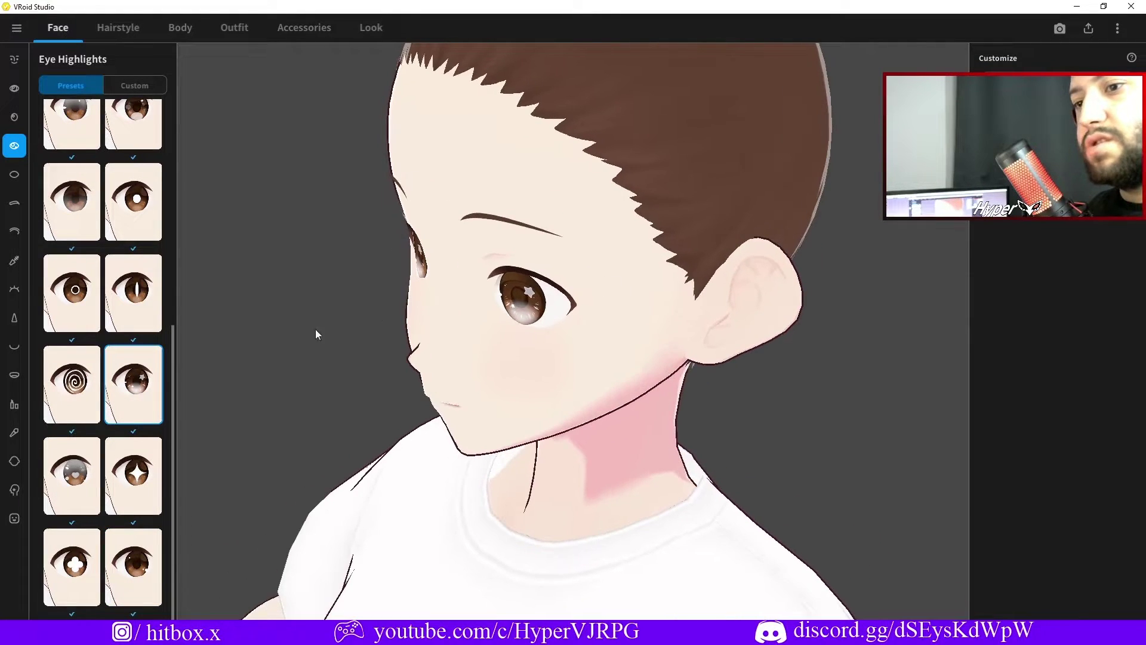
{"action": "left_click", "coordinate": [133, 476]}
{"action": "right_click_drag", "start_coordinate": [464, 328], "coordinate": [542, 291]}
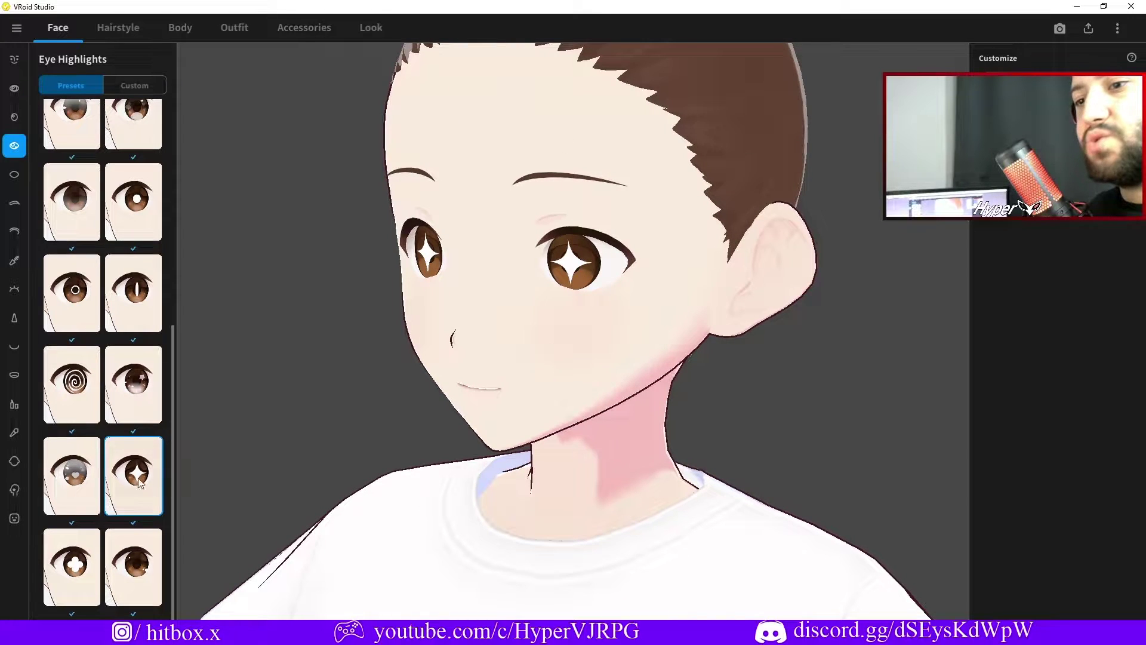
{"action": "left_click", "coordinate": [72, 564]}
{"action": "left_click", "coordinate": [72, 475]}
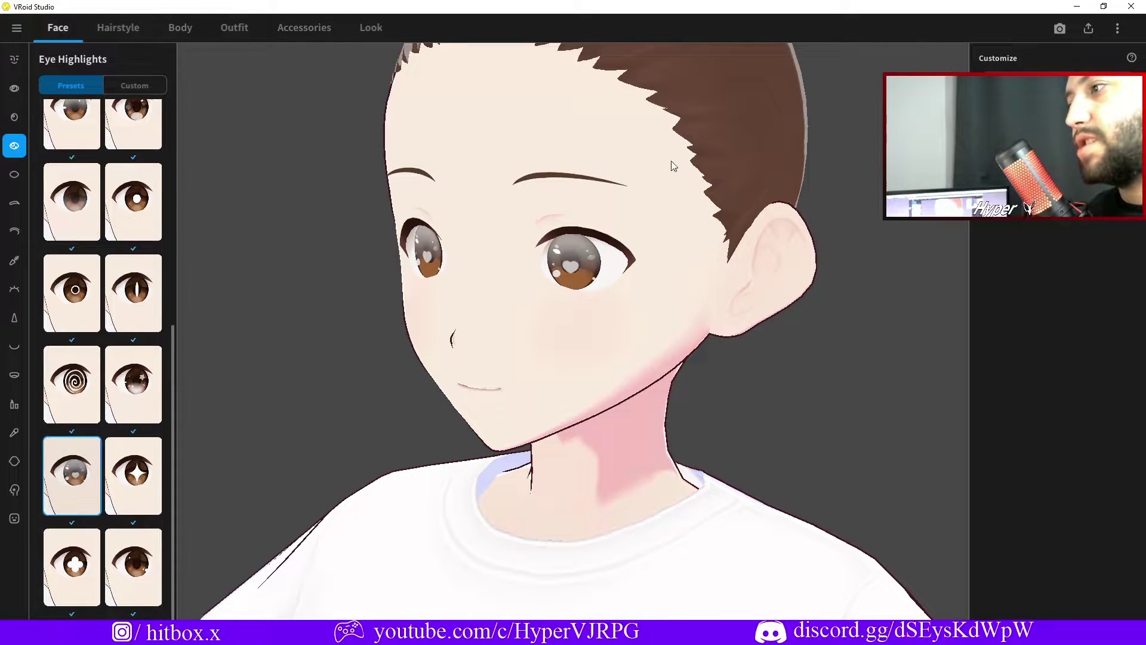
{"action": "right_click_drag", "start_coordinate": [673, 162], "coordinate": [645, 205]}
{"action": "left_click", "coordinate": [127, 85]}
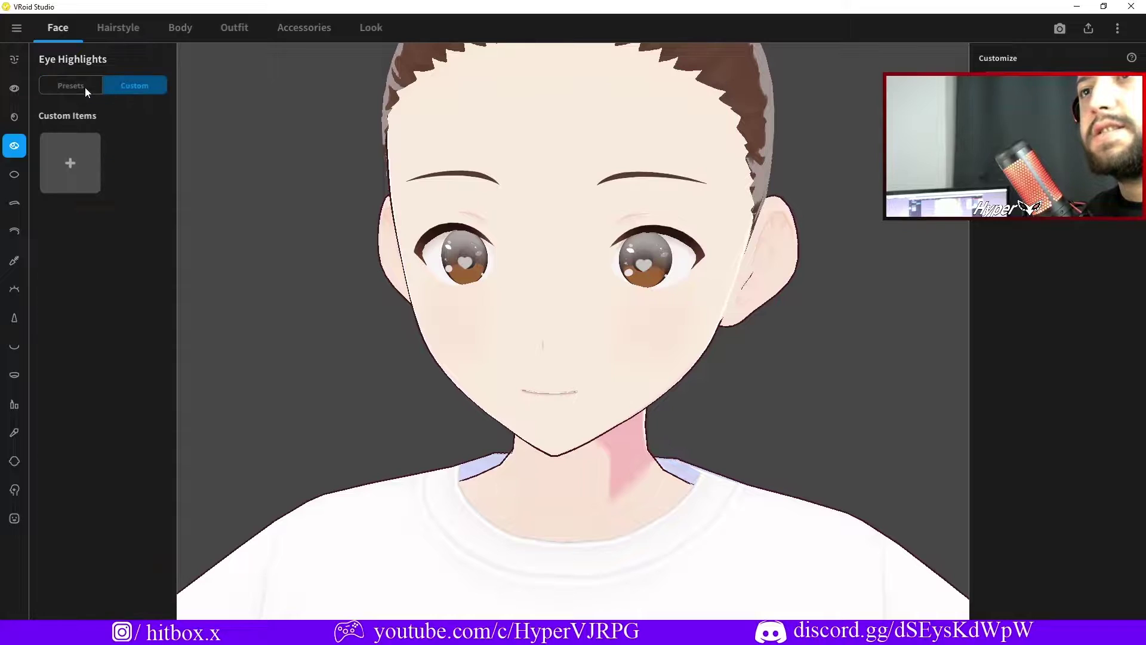
{"action": "left_click", "coordinate": [66, 78]}
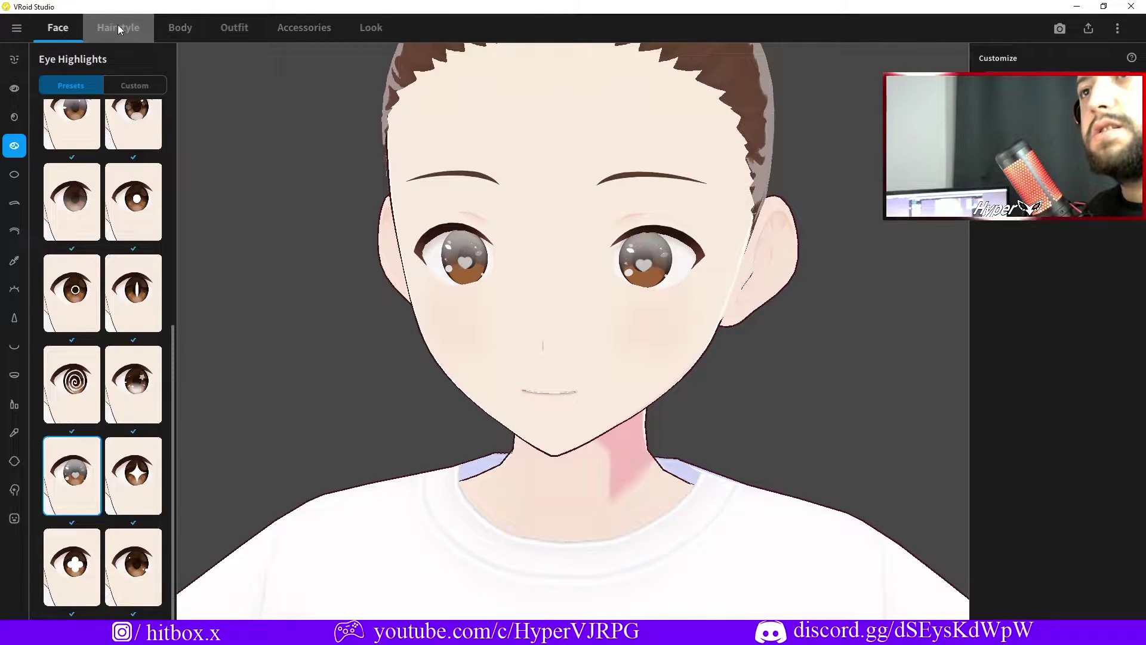
- Apply the braided hairstyle with bangs, raise Fem Height to 0.167, and show the outfit sets
{"action": "left_click", "coordinate": [117, 25]}
{"action": "left_click", "coordinate": [143, 187]}
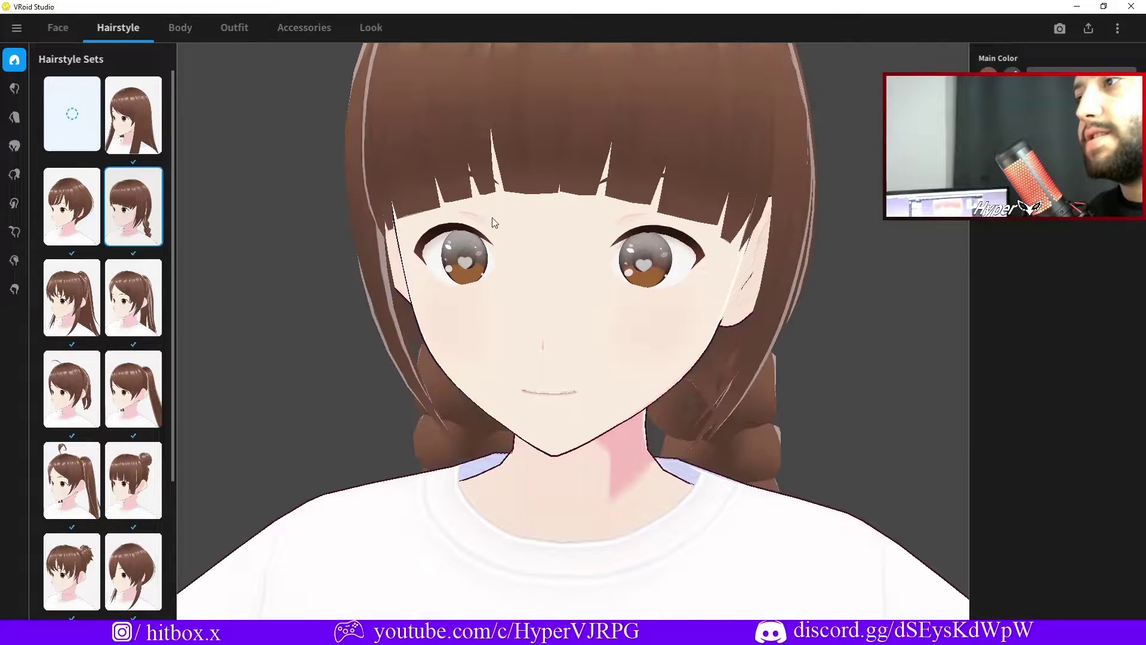
{"action": "left_click", "coordinate": [180, 28]}
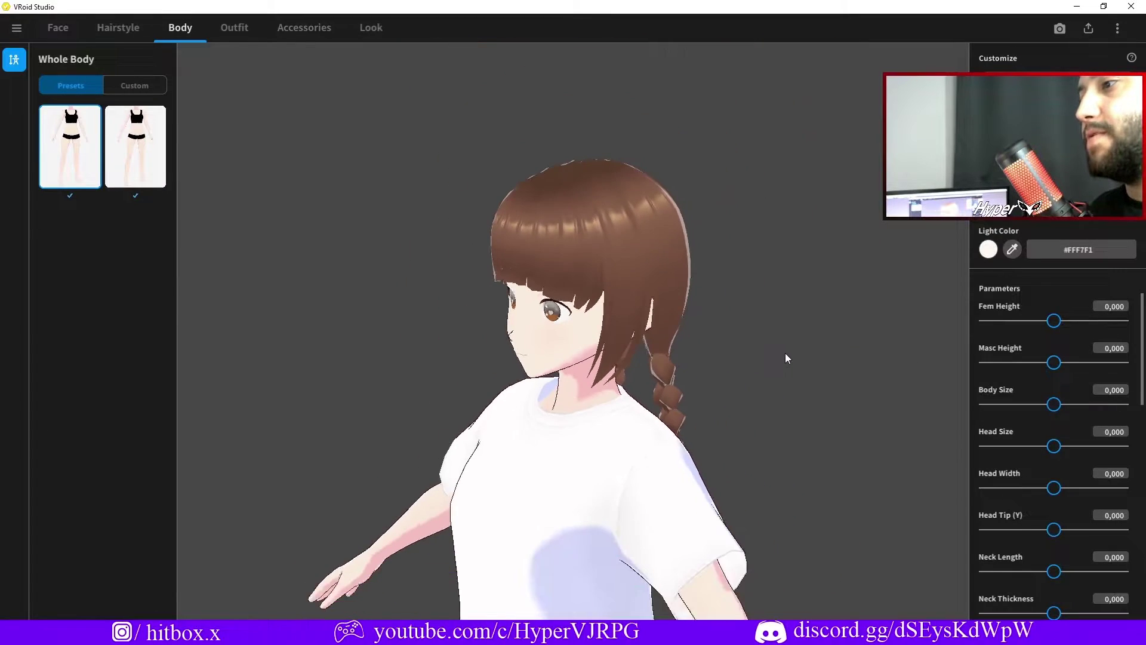
{"action": "scroll", "coordinate": [1068, 364], "scroll_direction": "down", "scroll_amount": 3}
{"action": "scroll", "coordinate": [1051, 340], "scroll_direction": "up", "scroll_amount": 3}
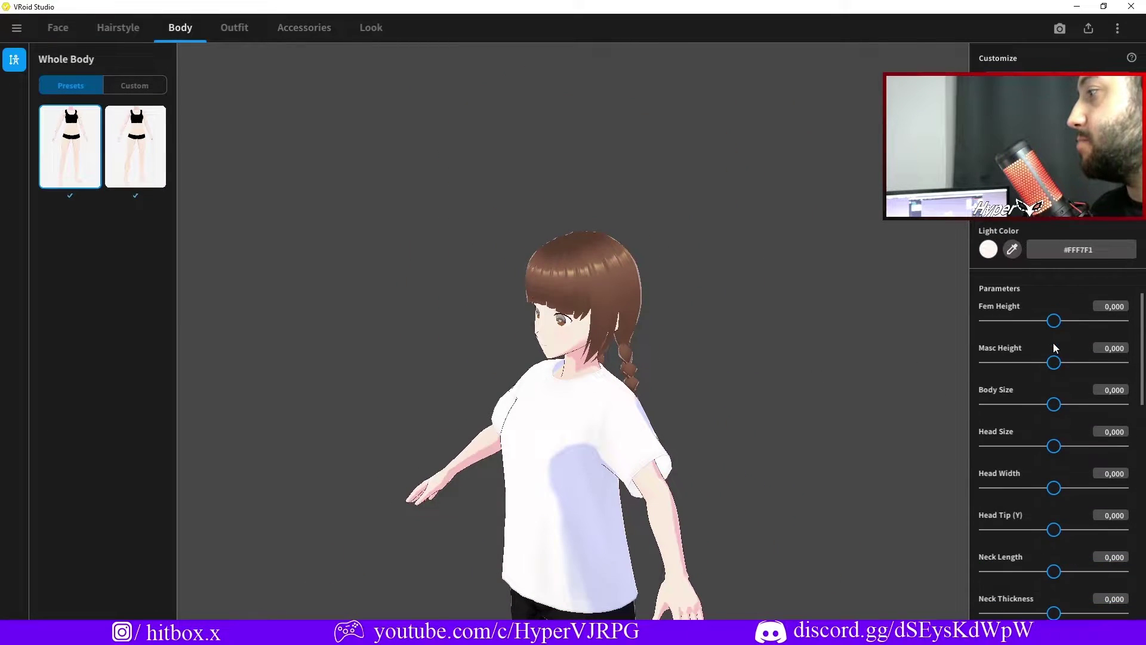
{"action": "mouse_move", "coordinate": [1056, 321]}
{"action": "left_mouse_down"}
{"action": "mouse_move", "coordinate": [1017, 333]}
{"action": "mouse_move", "coordinate": [1067, 329]}
{"action": "left_mouse_up"}
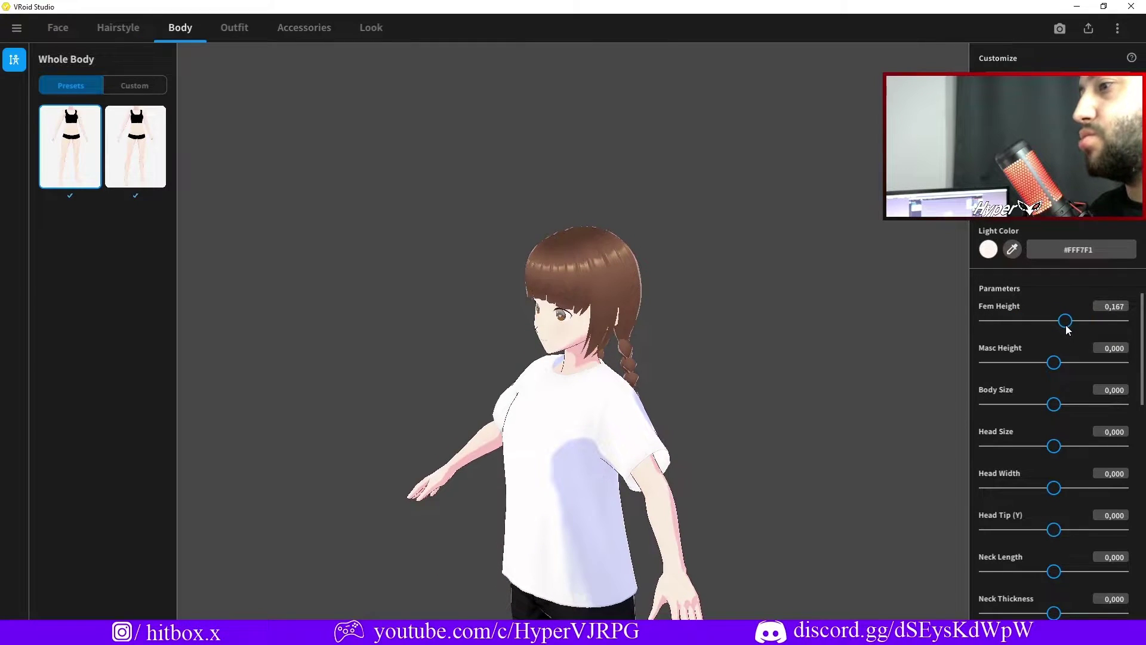
{"action": "left_click", "coordinate": [234, 27]}
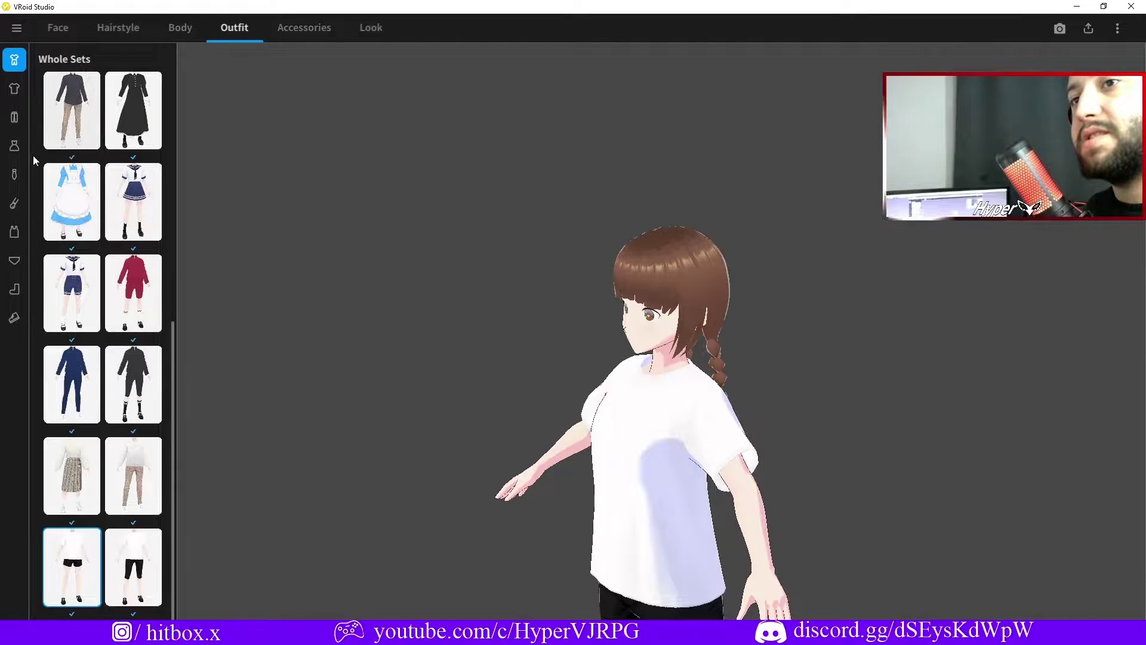
- Browse the arm and neck accessories, Accessories and Look sections, then open Export as VRM
{"action": "left_click", "coordinate": [14, 203]}
{"action": "left_click", "coordinate": [137, 84]}
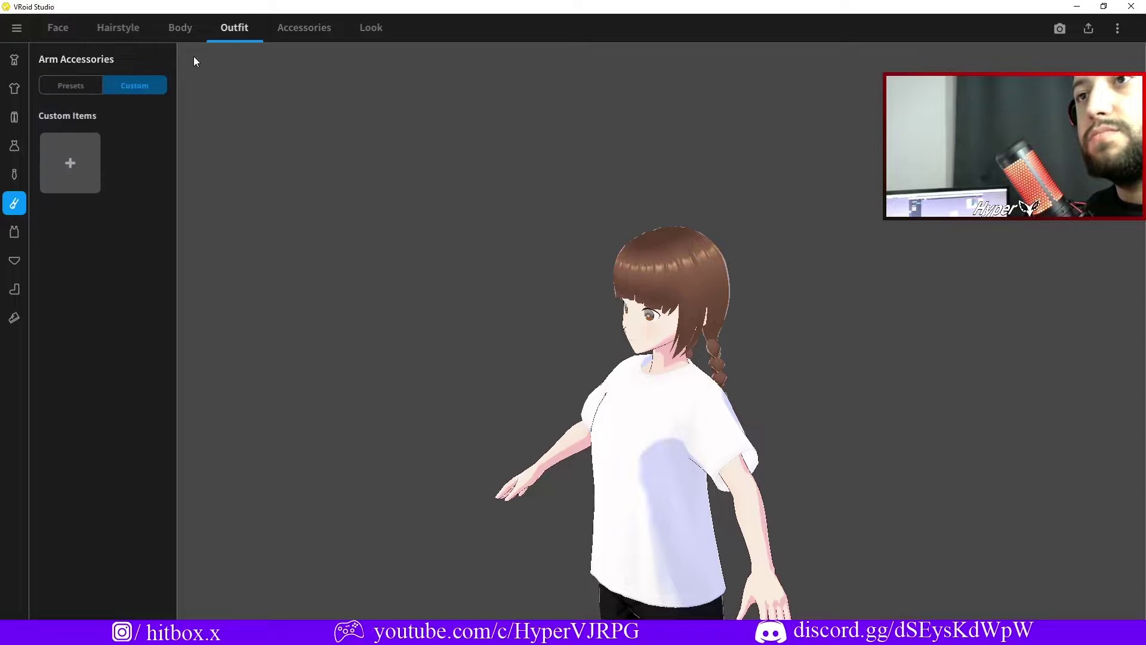
{"action": "left_click", "coordinate": [15, 175]}
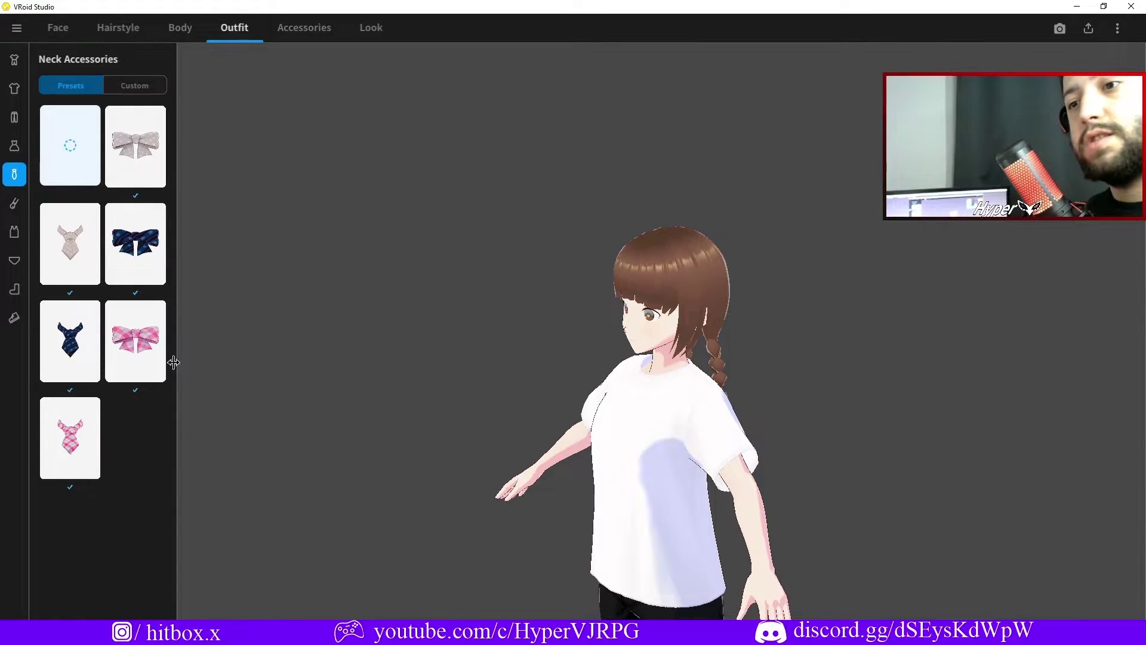
{"action": "left_click_drag", "start_coordinate": [182, 128], "coordinate": [199, 112]}
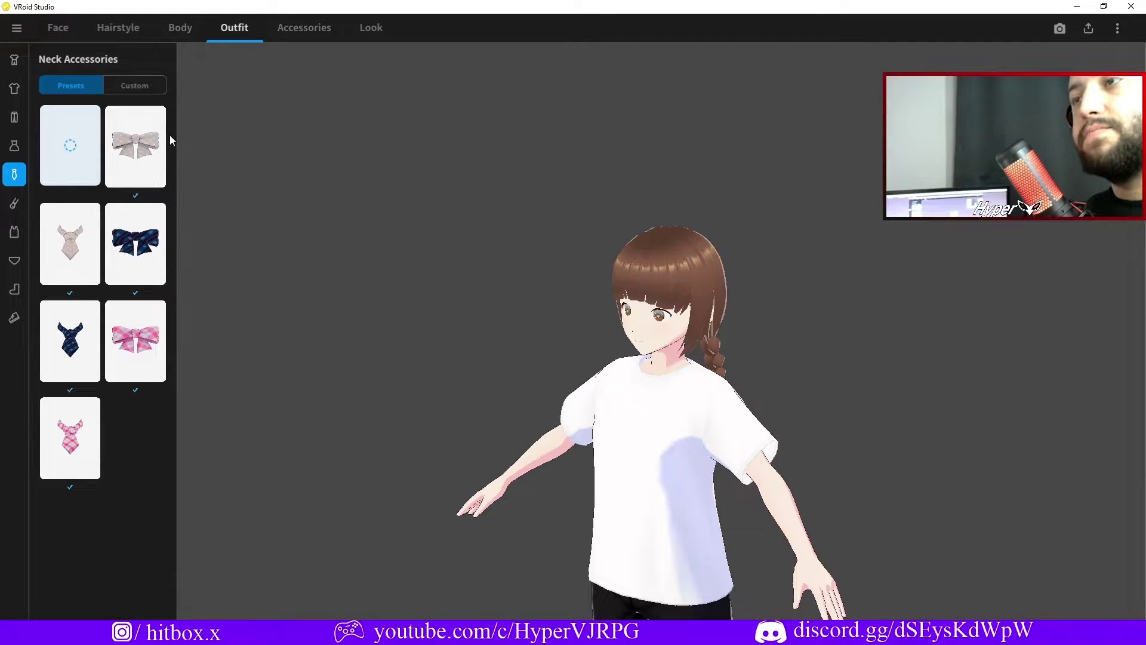
{"action": "left_click", "coordinate": [302, 25]}
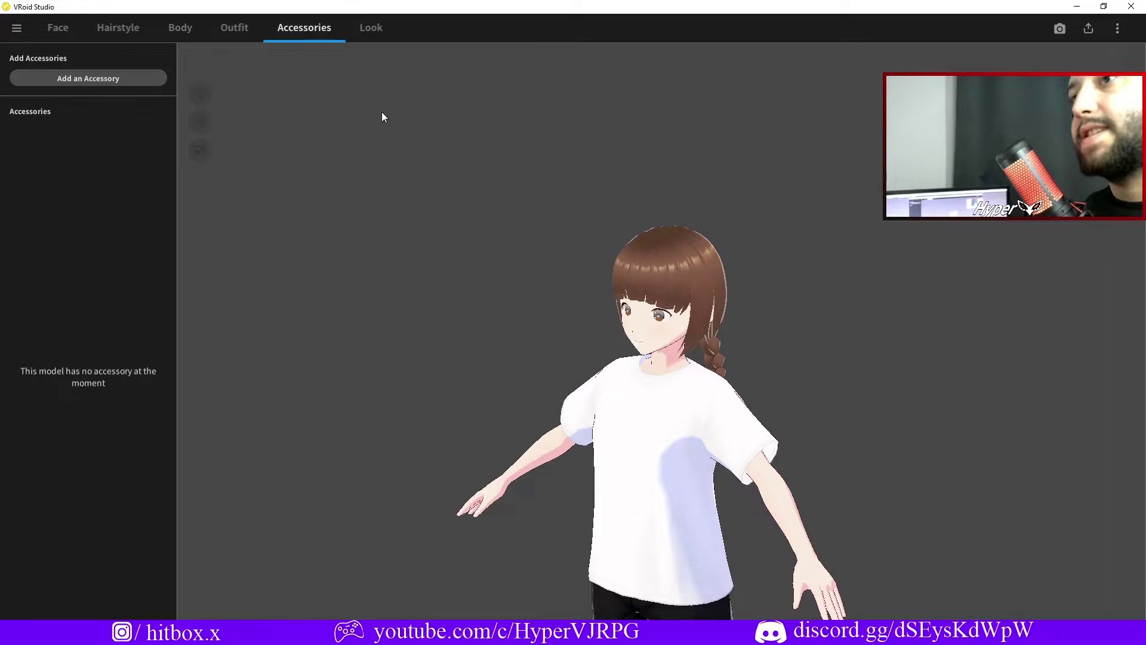
{"action": "left_click", "coordinate": [371, 28]}
{"action": "left_click_drag", "start_coordinate": [791, 484], "coordinate": [733, 474]}
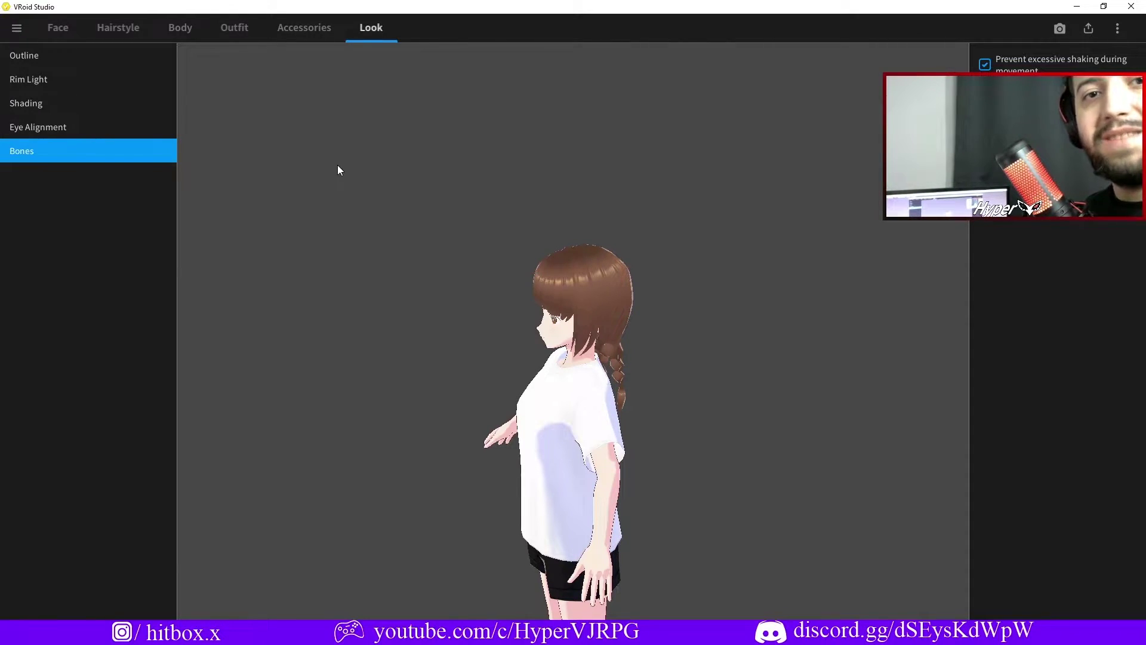
{"action": "left_click", "coordinate": [1088, 28]}
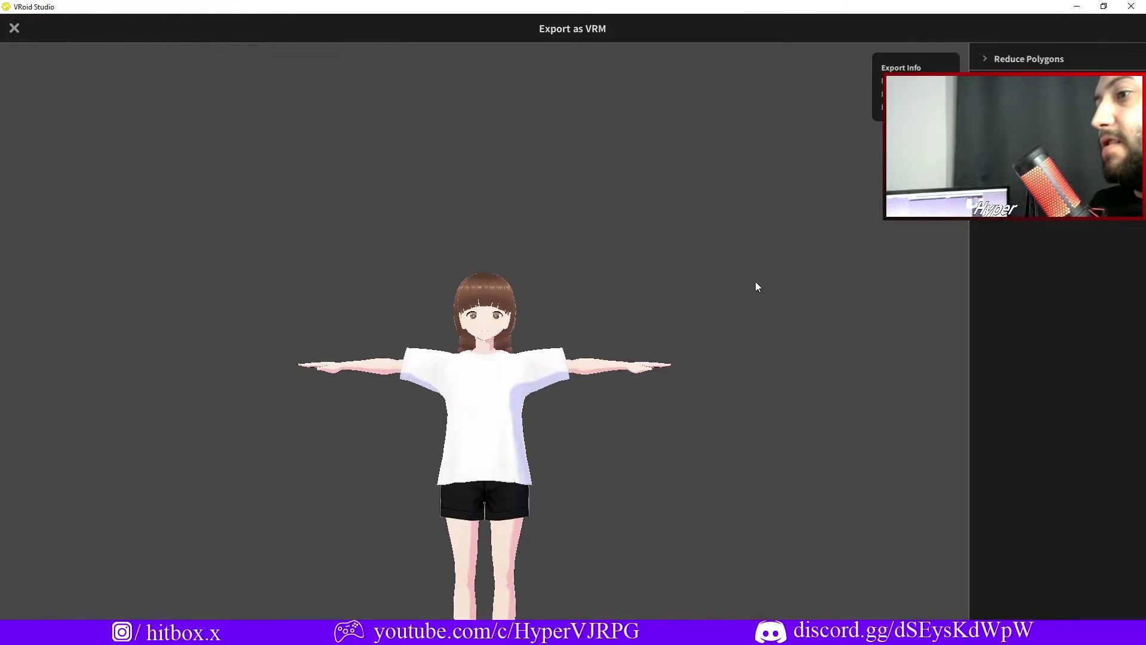
- Expand the Reduce Polygons options and orbit the export preview to inspect the model
{"action": "right_click_drag", "start_coordinate": [757, 287], "coordinate": [683, 317]}
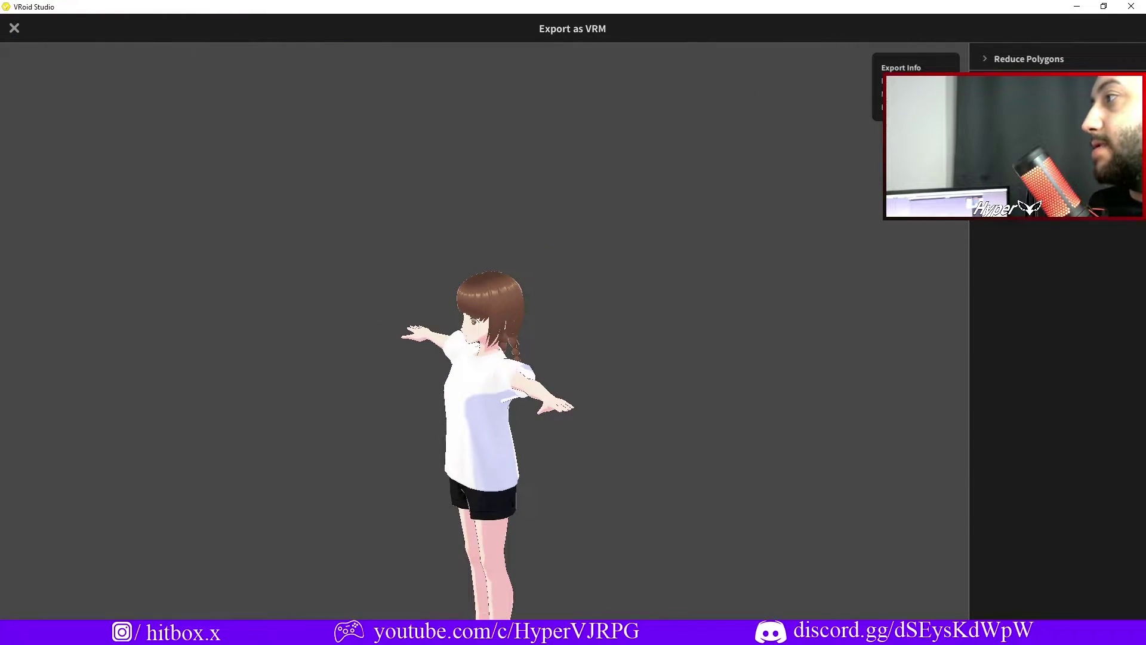
{"action": "left_click", "coordinate": [988, 60]}
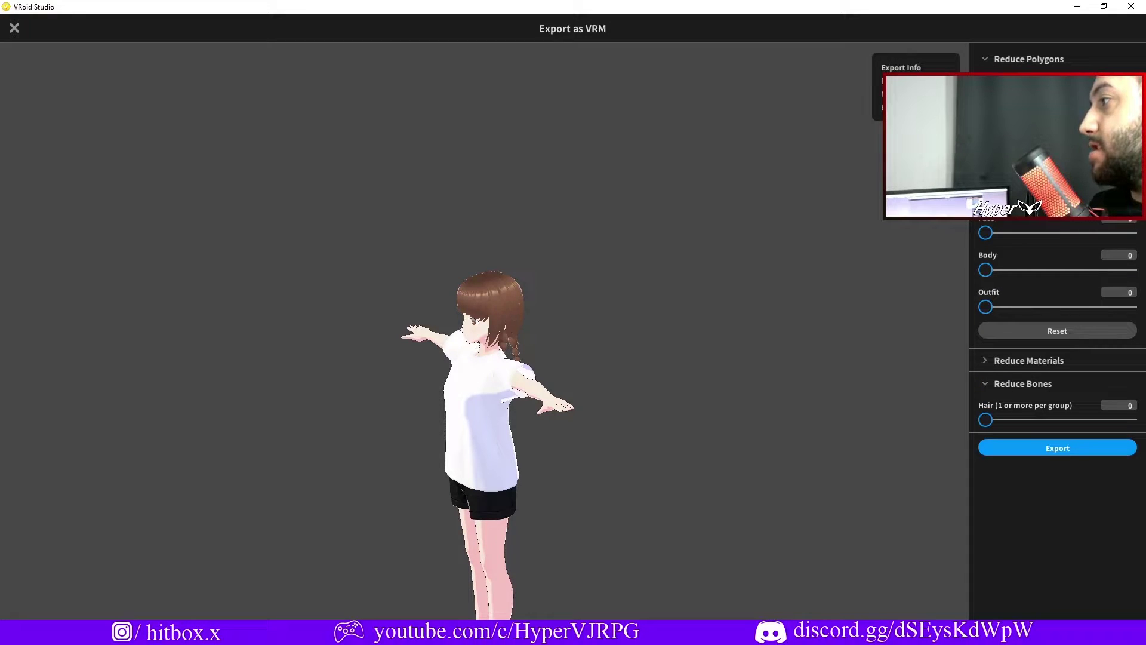
{"action": "scroll", "coordinate": [483, 355], "scroll_direction": "up", "scroll_amount": 1}
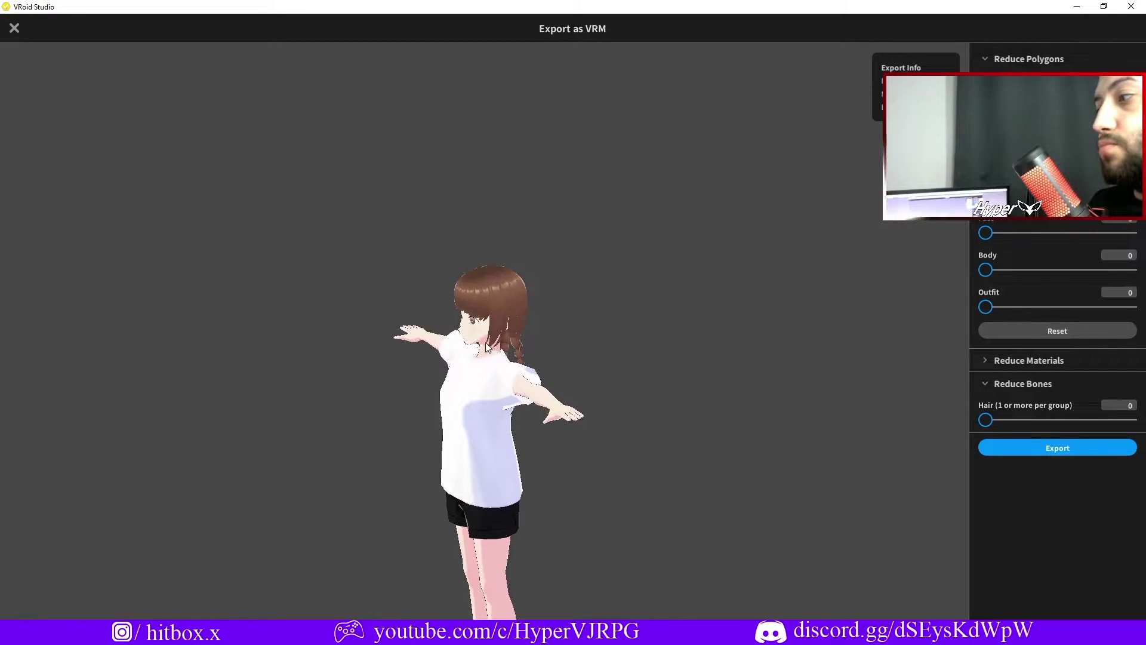
{"action": "scroll", "coordinate": [496, 350], "scroll_direction": "up", "scroll_amount": 2}
{"action": "scroll", "coordinate": [504, 343], "scroll_direction": "up", "scroll_amount": 2}
{"action": "right_click_drag", "start_coordinate": [528, 335], "coordinate": [867, 149]}
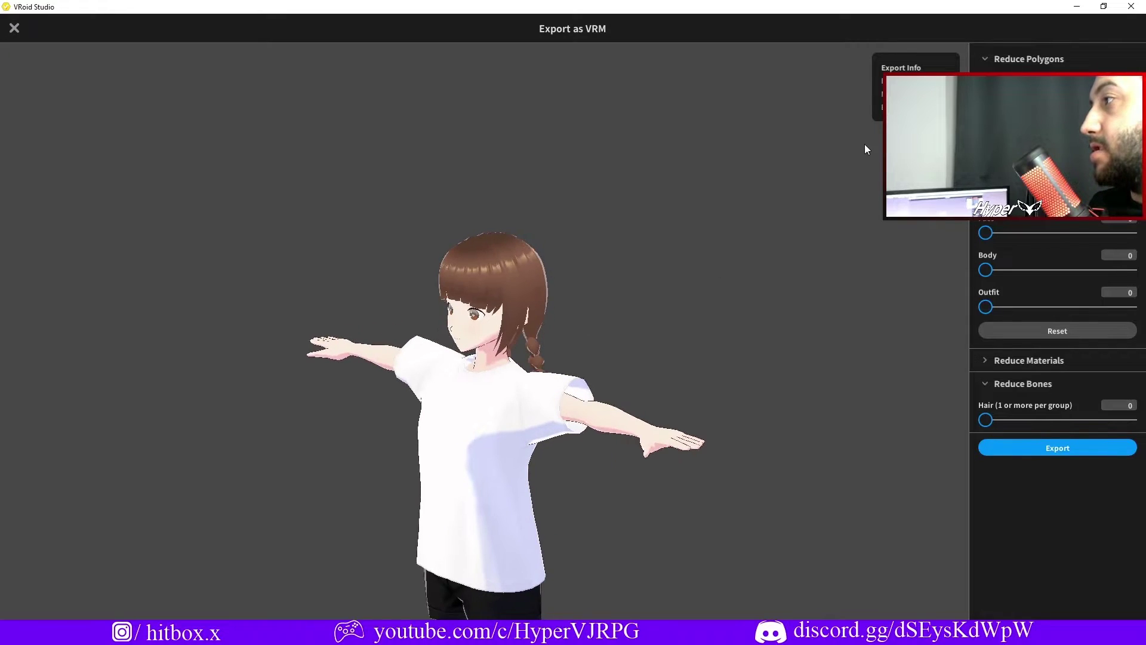
{"action": "right_click_drag", "start_coordinate": [621, 328], "coordinate": [687, 329]}
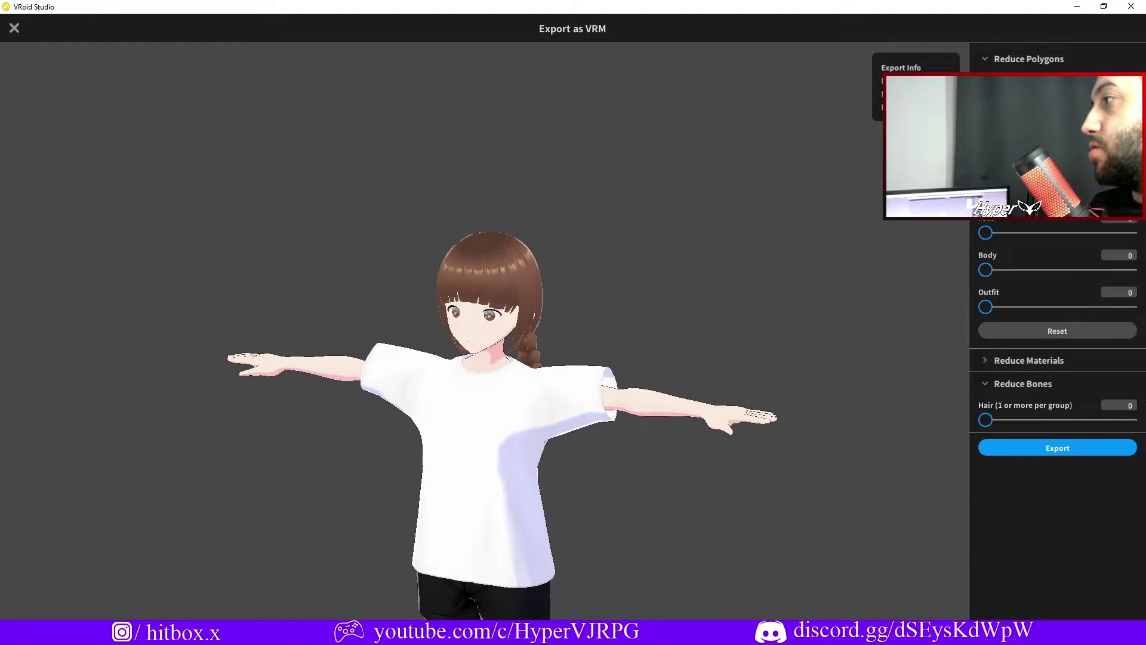
{"action": "left_click", "coordinate": [984, 59]}
{"action": "left_click", "coordinate": [984, 59]}
{"action": "right_click_drag", "start_coordinate": [597, 231], "coordinate": [818, 231]}
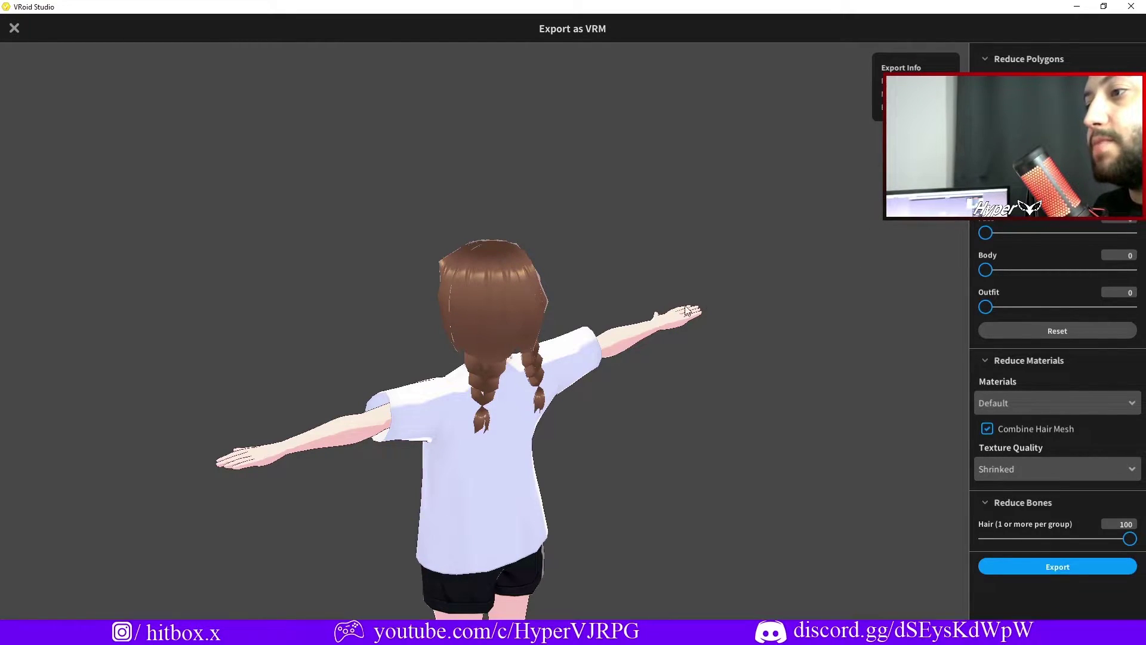
{"action": "mouse_move", "coordinate": [687, 310]}
{"action": "right_mouse_down"}
{"action": "mouse_move", "coordinate": [721, 301]}
{"action": "mouse_move", "coordinate": [693, 298]}
{"action": "right_mouse_up"}
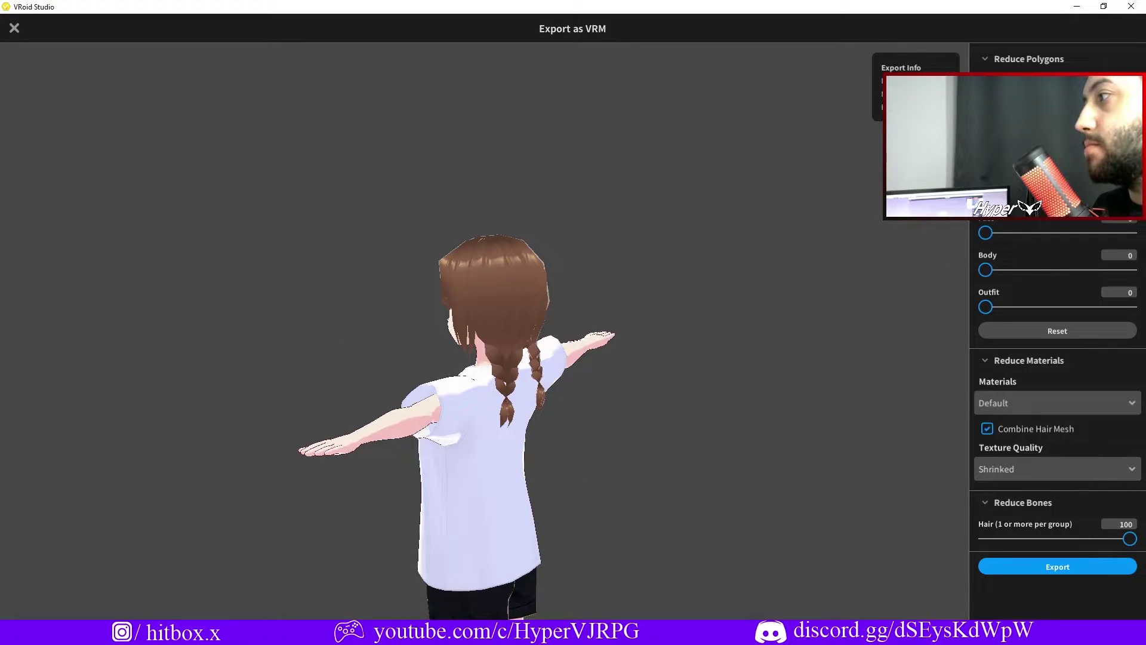
{"action": "right_click_drag", "start_coordinate": [765, 271], "coordinate": [747, 292]}
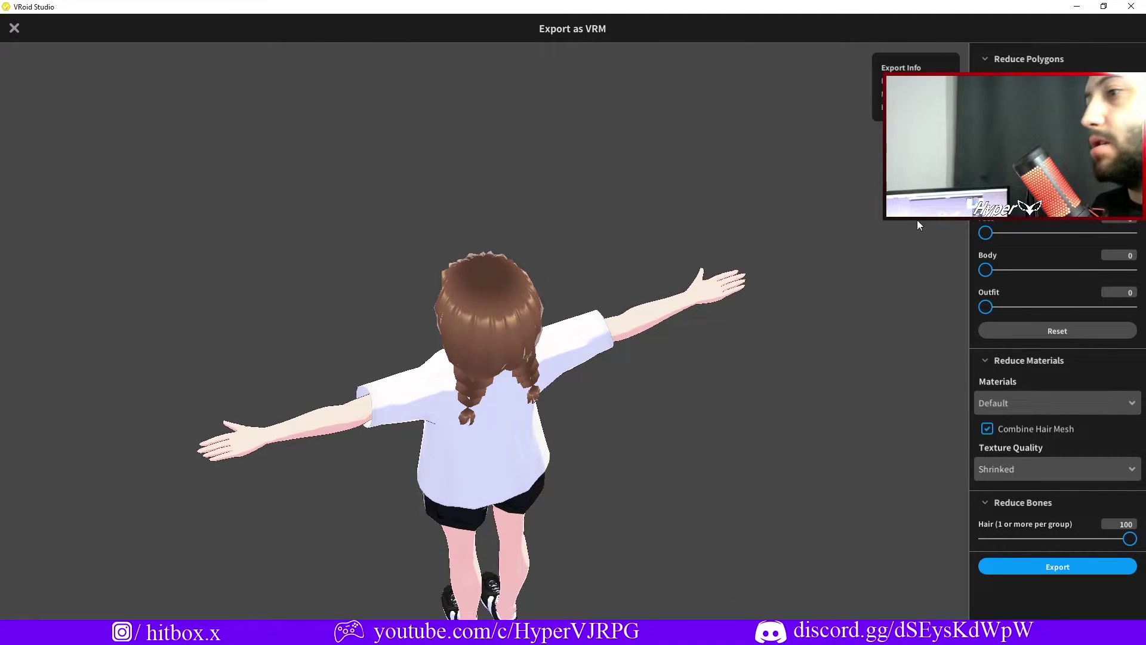
{"action": "right_click_drag", "start_coordinate": [918, 224], "coordinate": [590, 356]}
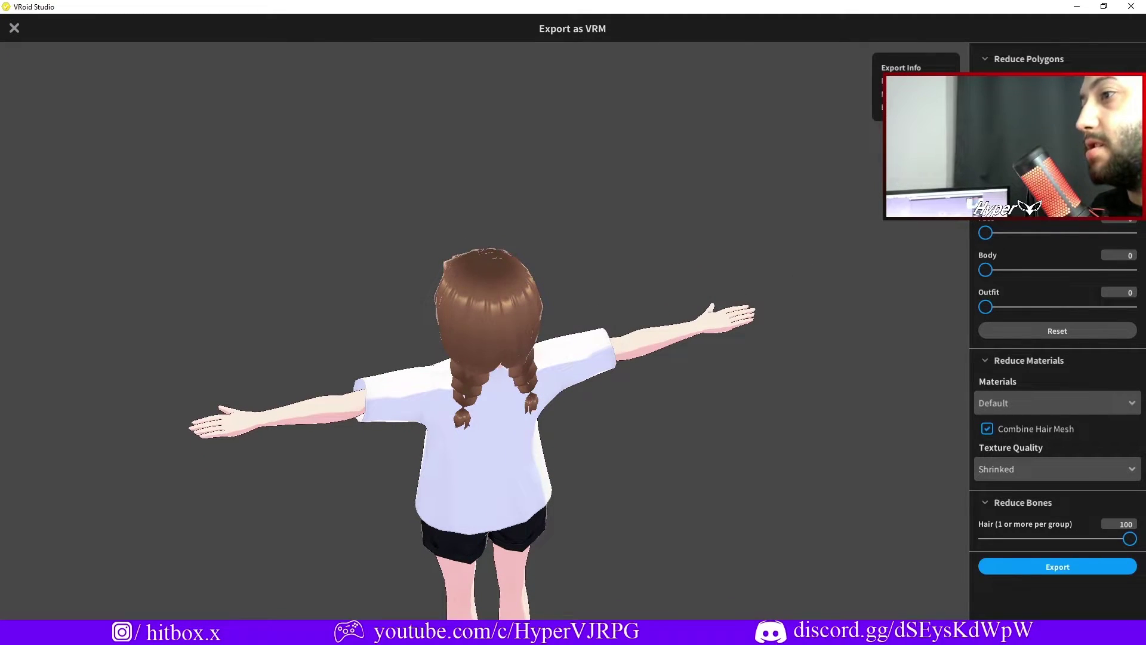
{"action": "right_click_drag", "start_coordinate": [681, 302], "coordinate": [726, 291]}
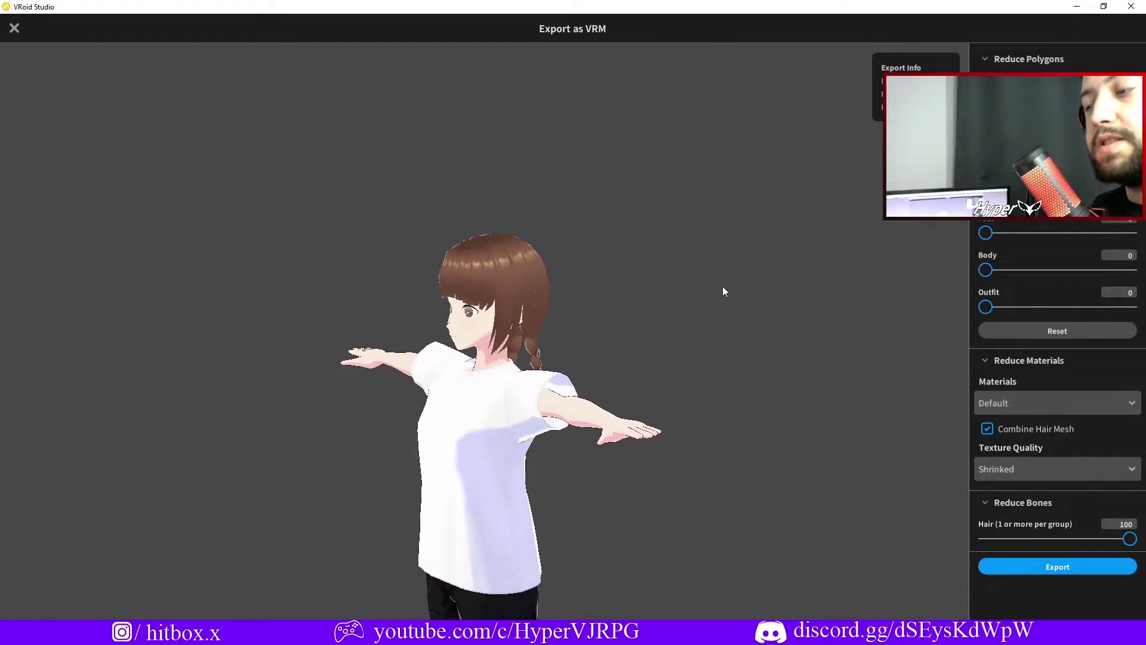
{"action": "mouse_move", "coordinate": [723, 285]}
{"action": "right_mouse_down"}
{"action": "mouse_move", "coordinate": [701, 287]}
{"action": "mouse_move", "coordinate": [731, 287]}
{"action": "right_mouse_up"}
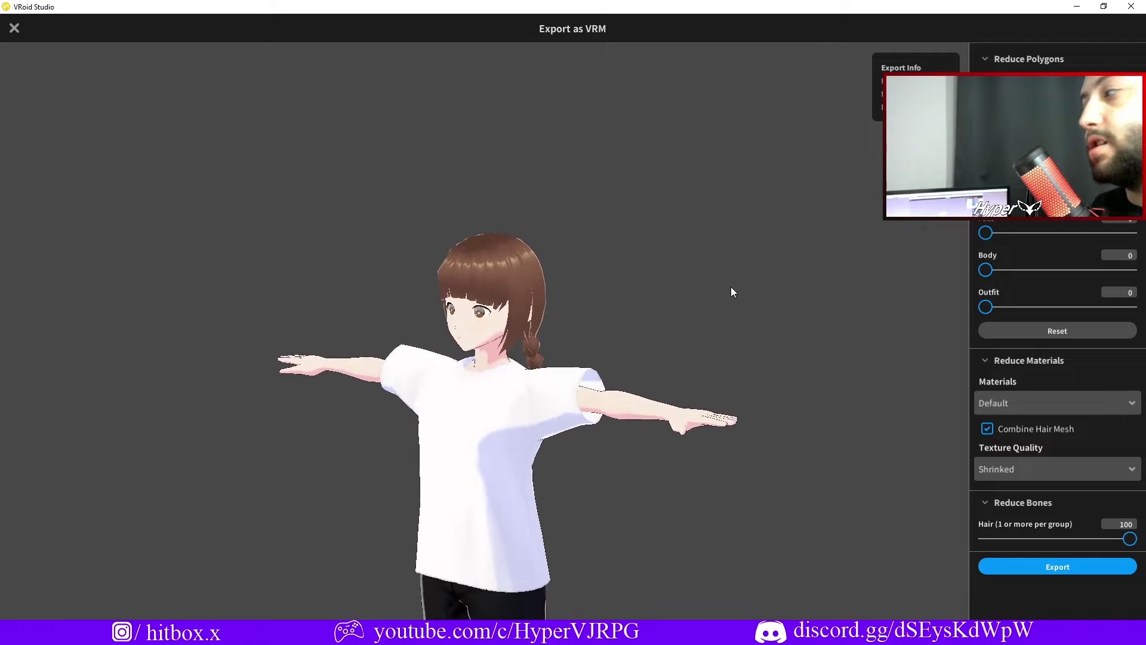
- Raise the face polygon reduction slightly
{"action": "left_click_drag", "start_coordinate": [986, 232], "coordinate": [1000, 233]}
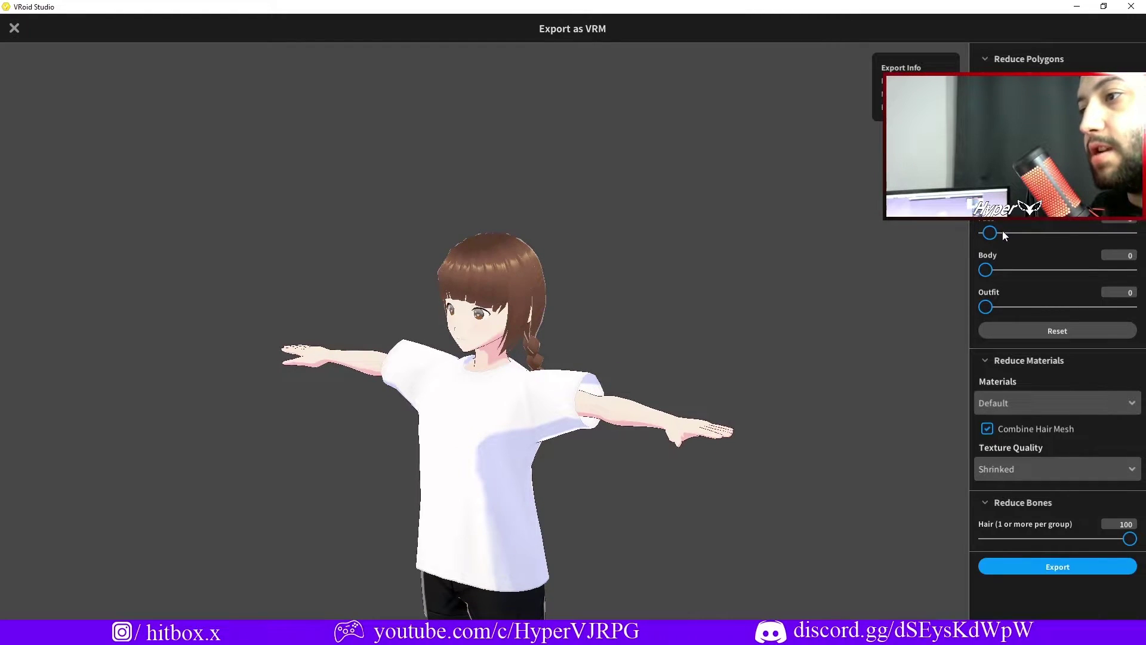
{"action": "scroll", "coordinate": [784, 327], "scroll_direction": "up", "scroll_amount": 1}
{"action": "scroll", "coordinate": [776, 323], "scroll_direction": "up", "scroll_amount": 2}
{"action": "scroll", "coordinate": [758, 307], "scroll_direction": "up", "scroll_amount": 3}
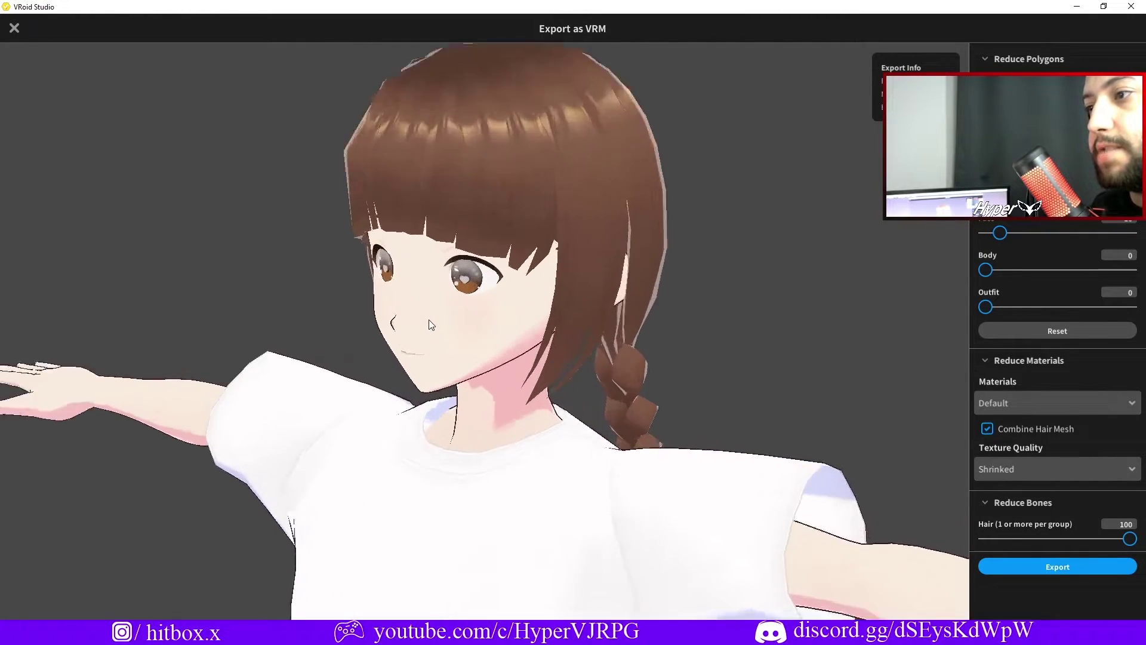
{"action": "scroll", "coordinate": [738, 293], "scroll_direction": "up", "scroll_amount": 3}
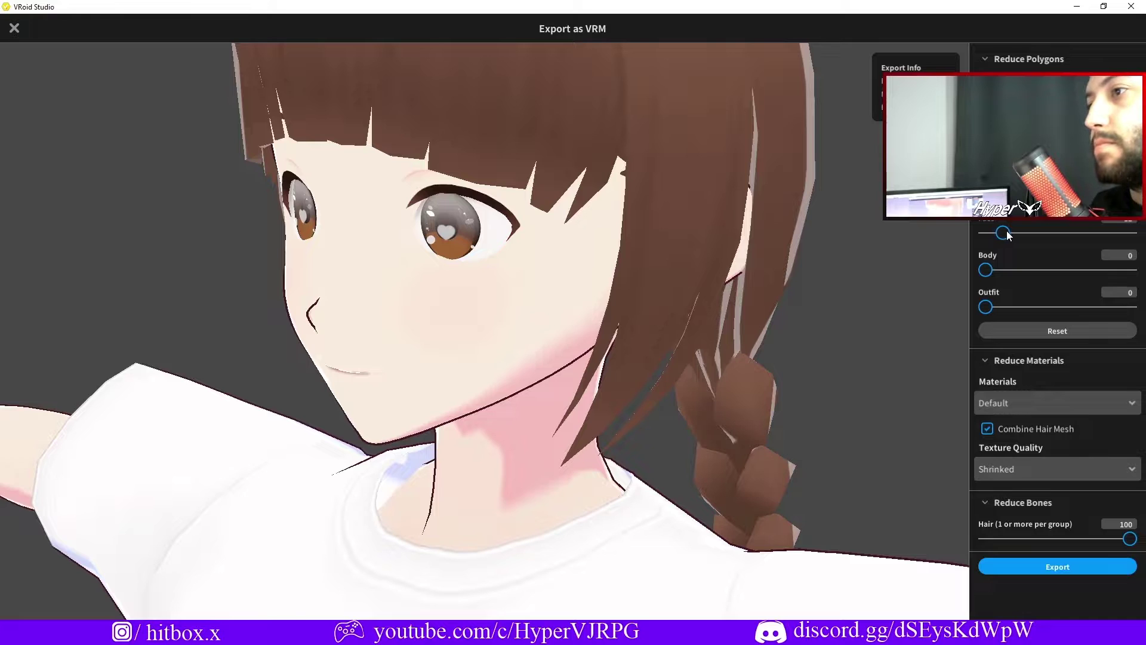
{"action": "mouse_move", "coordinate": [1001, 233]}
{"action": "left_mouse_down"}
{"action": "mouse_move", "coordinate": [1069, 232]}
{"action": "mouse_move", "coordinate": [1049, 234]}
{"action": "left_mouse_up"}
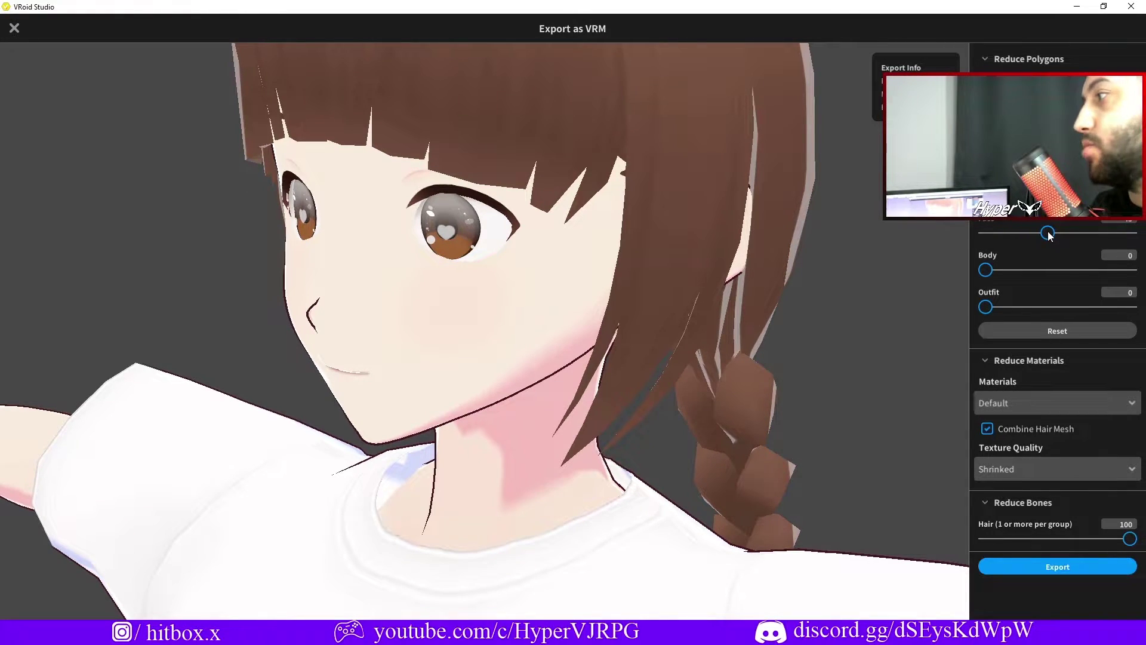
- Set the body polygon reduction to 50
{"action": "scroll", "coordinate": [666, 424], "scroll_direction": "down", "scroll_amount": 5}
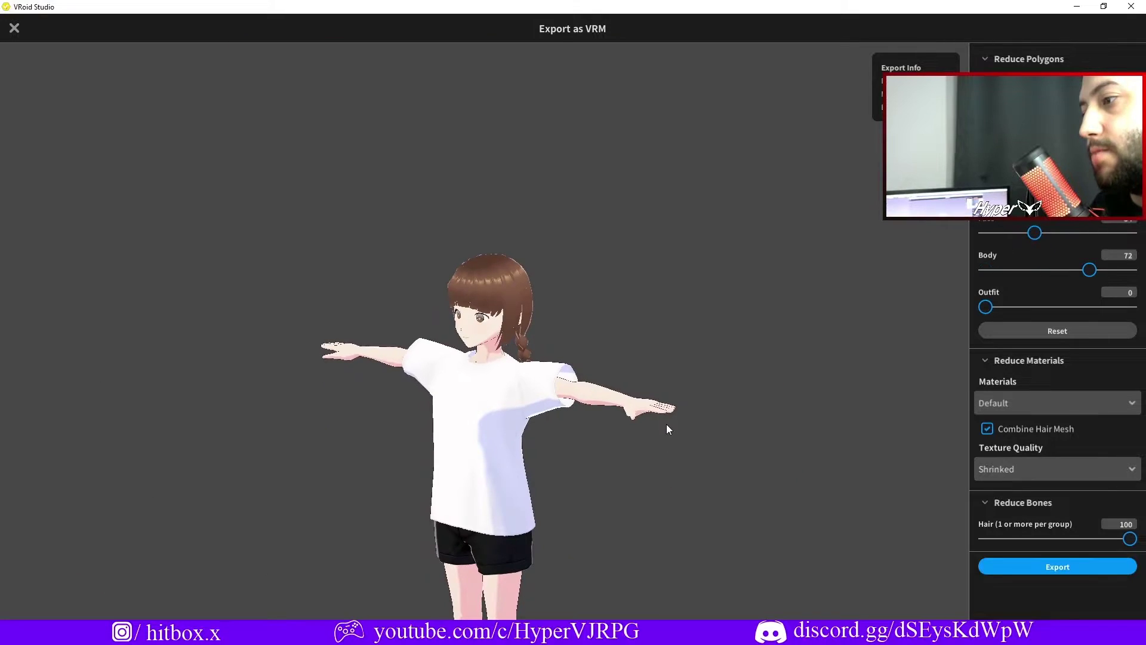
{"action": "left_click_drag", "start_coordinate": [986, 270], "coordinate": [1090, 270]}
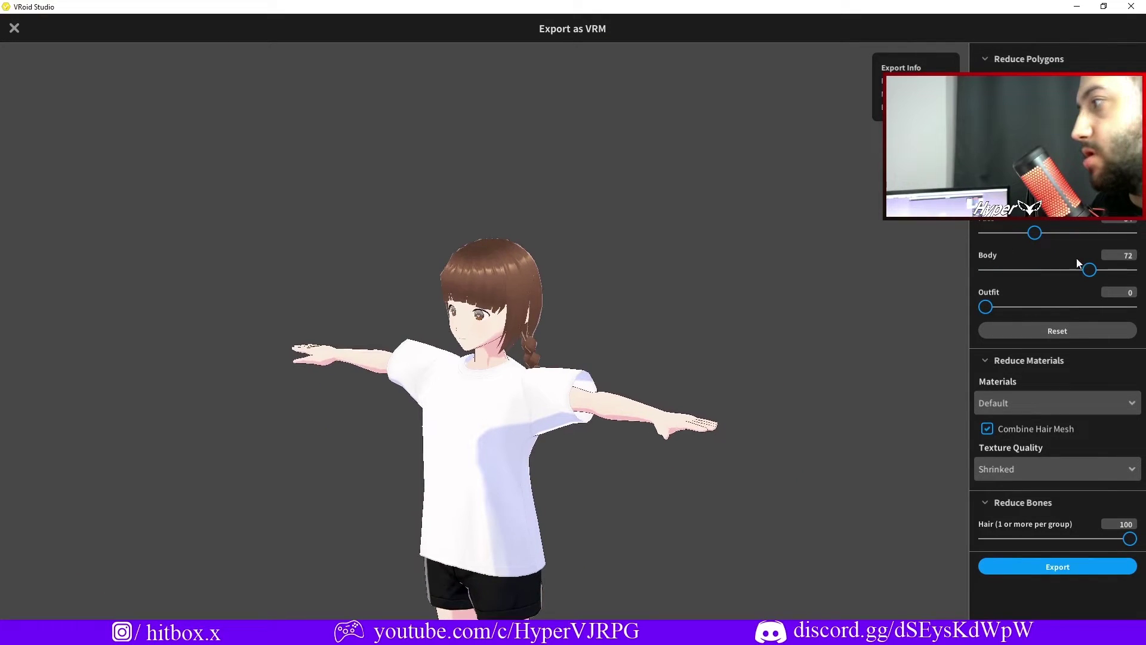
{"action": "left_click", "coordinate": [1121, 257]}
{"action": "type", "text": "50"}
{"action": "key", "text": "Return"}
{"action": "mouse_move", "coordinate": [717, 430]}
{"action": "right_mouse_down"}
{"action": "mouse_move", "coordinate": [650, 449]}
{"action": "mouse_move", "coordinate": [693, 432]}
{"action": "mouse_move", "coordinate": [680, 445]}
{"action": "right_mouse_up"}
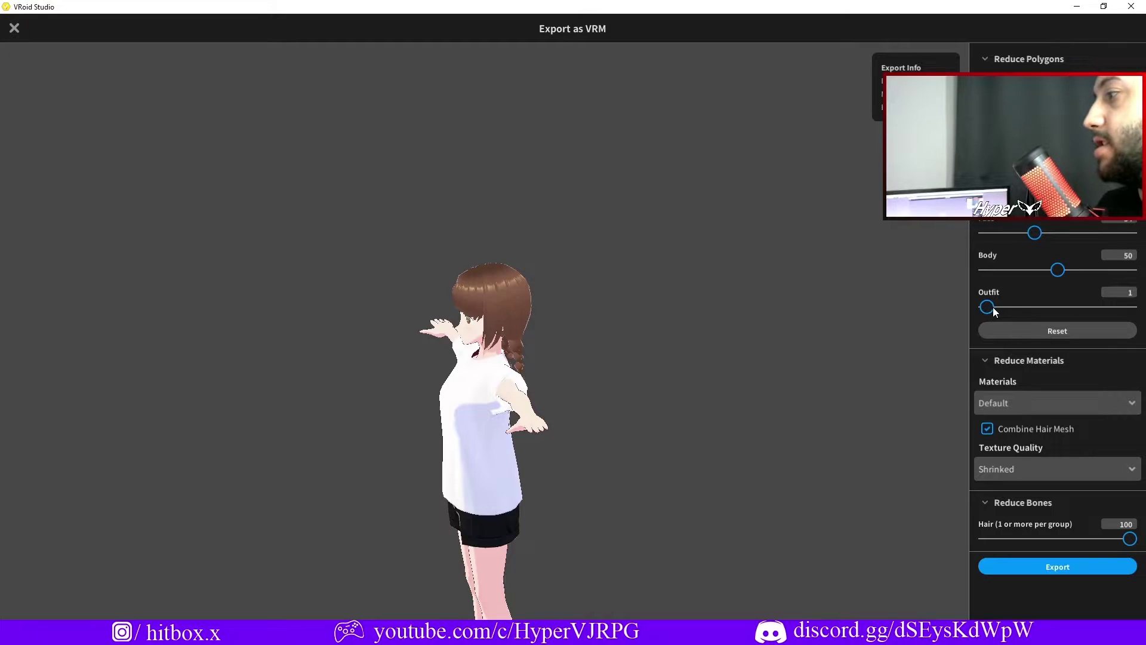
- Set outfit polygon reduction to 30 and drop hair bone reduction to 0
{"action": "left_click_drag", "start_coordinate": [991, 308], "coordinate": [994, 308]}
{"action": "left_click", "coordinate": [1024, 307]}
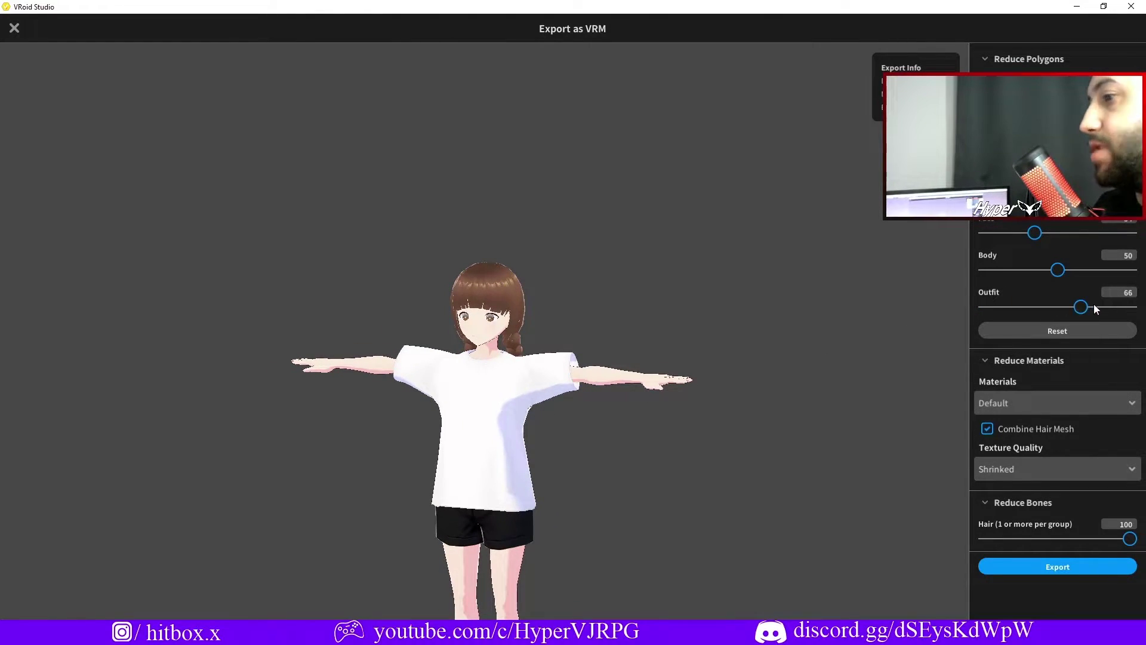
{"action": "left_click_drag", "start_coordinate": [1095, 307], "coordinate": [1134, 307]}
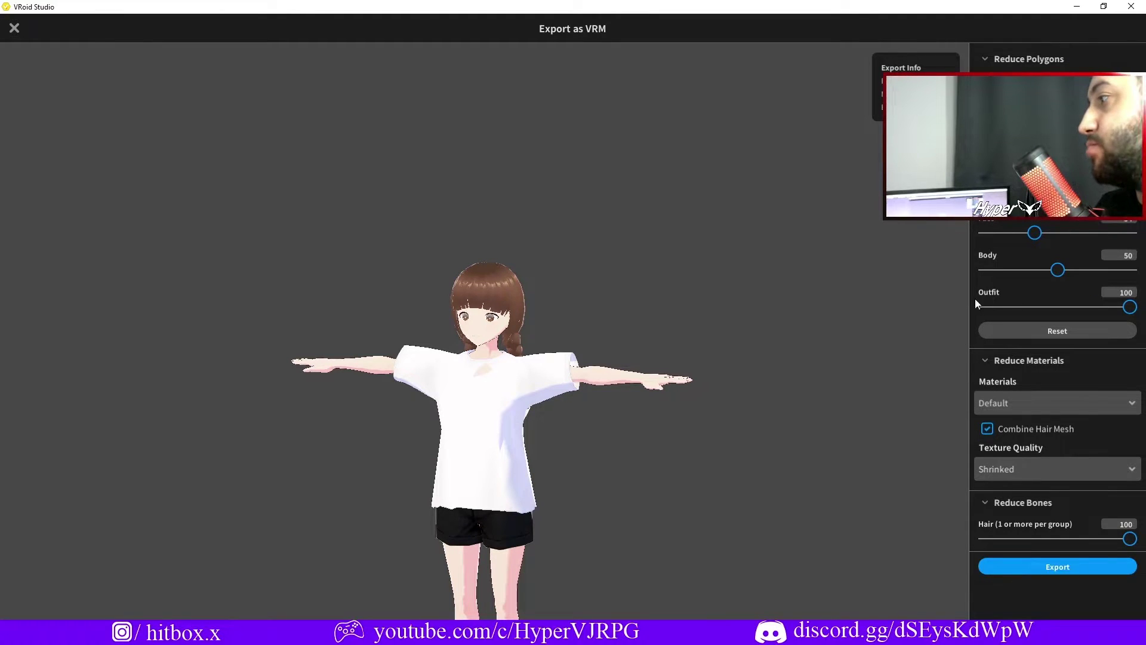
{"action": "mouse_move", "coordinate": [656, 458]}
{"action": "right_mouse_down"}
{"action": "mouse_move", "coordinate": [614, 458]}
{"action": "mouse_move", "coordinate": [689, 455]}
{"action": "mouse_move", "coordinate": [669, 455]}
{"action": "right_mouse_up"}
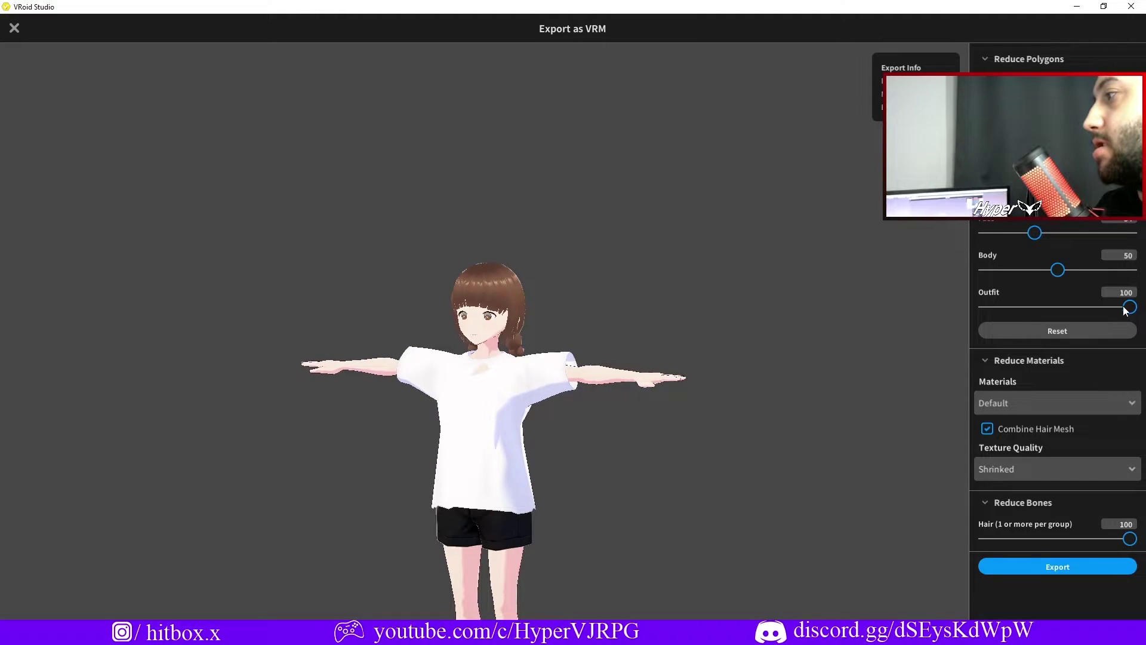
{"action": "left_click_drag", "start_coordinate": [1126, 308], "coordinate": [1103, 308]}
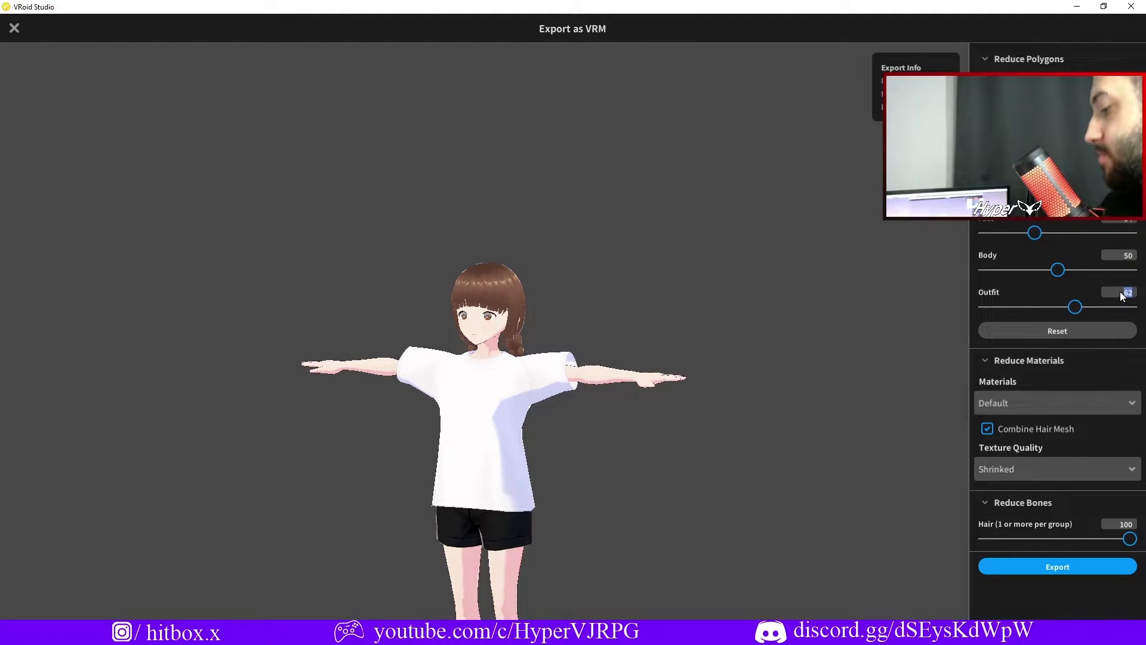
{"action": "mouse_move", "coordinate": [686, 439]}
{"action": "right_mouse_down"}
{"action": "mouse_move", "coordinate": [555, 438]}
{"action": "mouse_move", "coordinate": [796, 444]}
{"action": "right_mouse_up"}
{"action": "left_click_drag", "start_coordinate": [1129, 538], "coordinate": [1126, 538]}
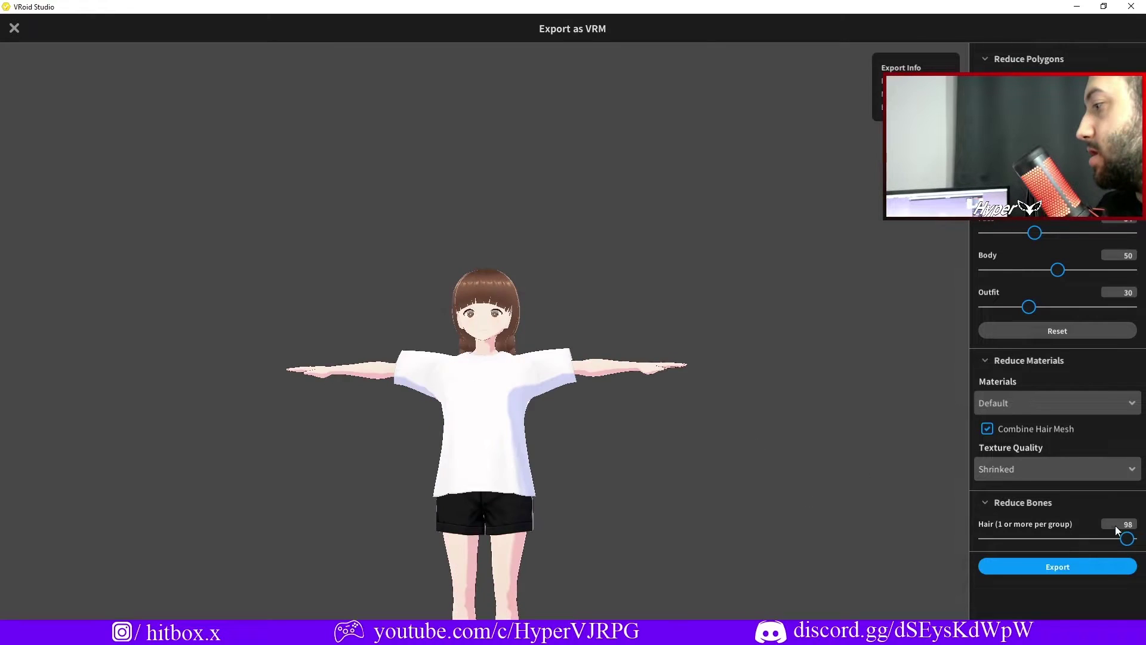
{"action": "left_click", "coordinate": [980, 539]}
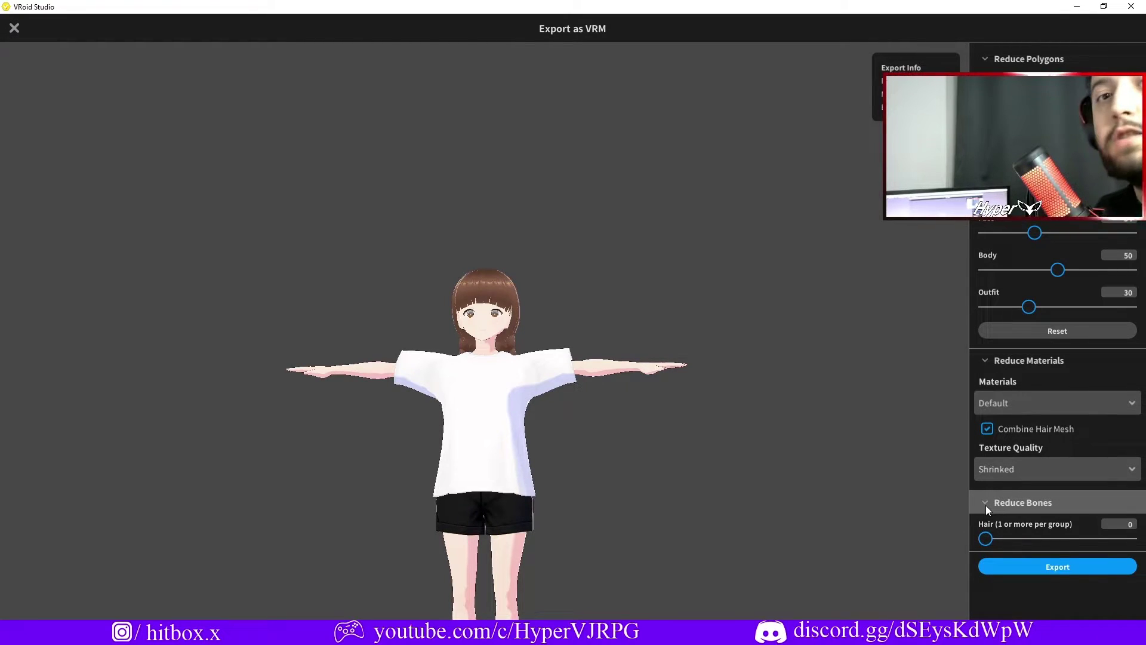
- Fill in the VRM Title and Creator fields and save the avatar as a .vrm on the desktop
{"action": "left_click", "coordinate": [1064, 567]}
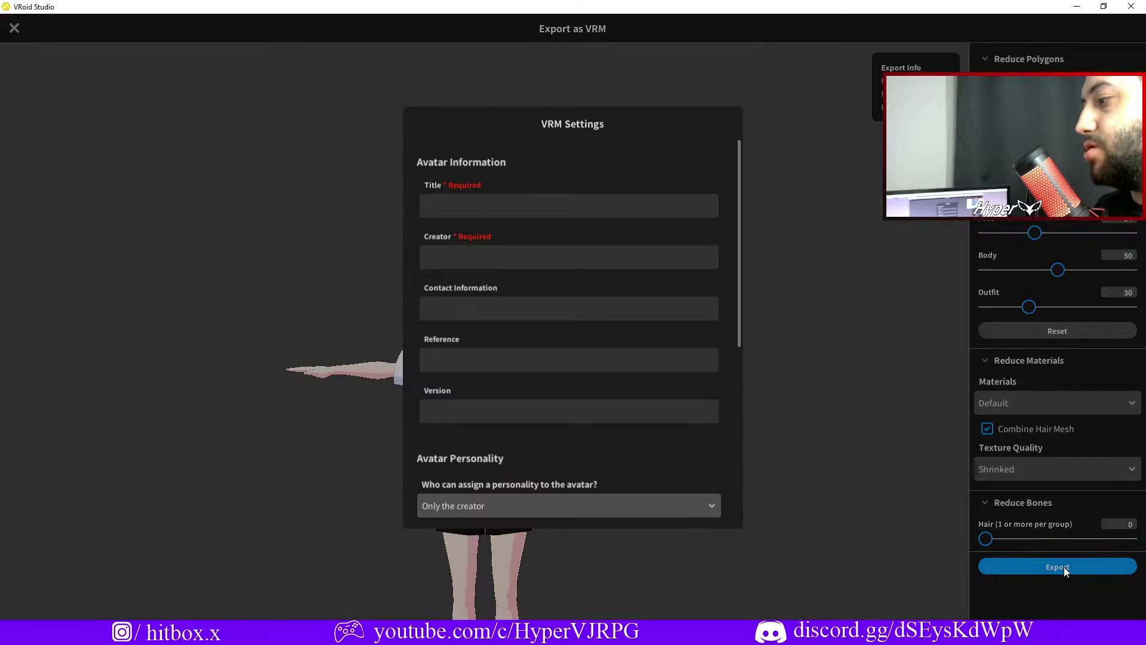
{"action": "left_click", "coordinate": [446, 259]}
{"action": "scroll", "coordinate": [496, 238], "scroll_direction": "down", "scroll_amount": 3}
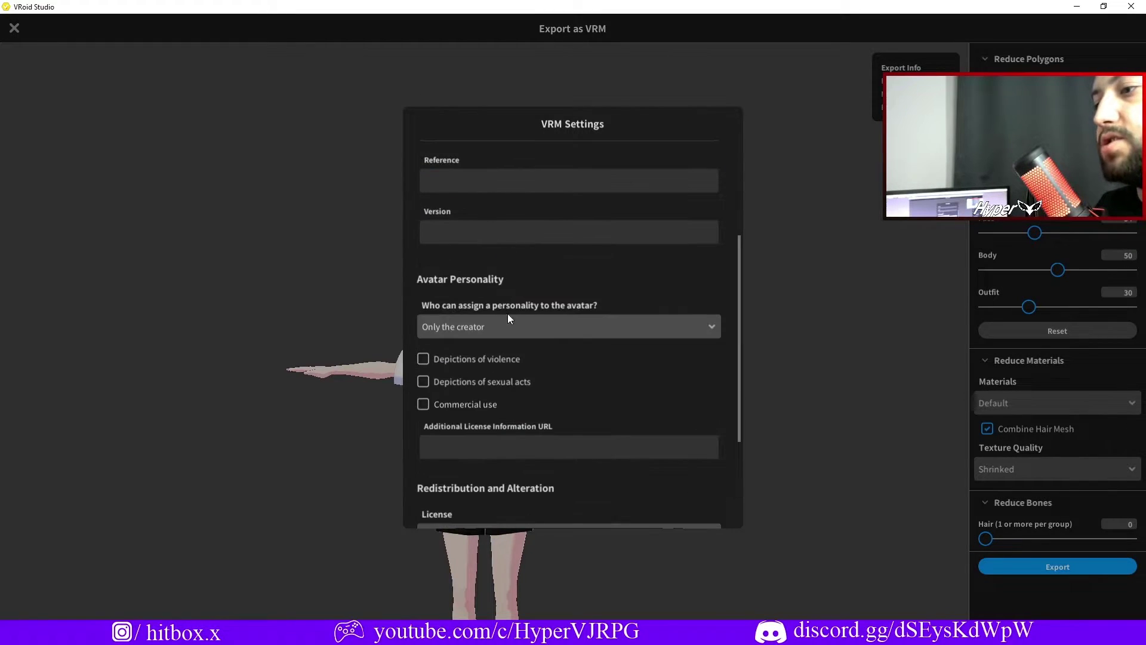
{"action": "scroll", "coordinate": [479, 324], "scroll_direction": "down", "scroll_amount": 2}
{"action": "scroll", "coordinate": [449, 240], "scroll_direction": "up", "scroll_amount": 2}
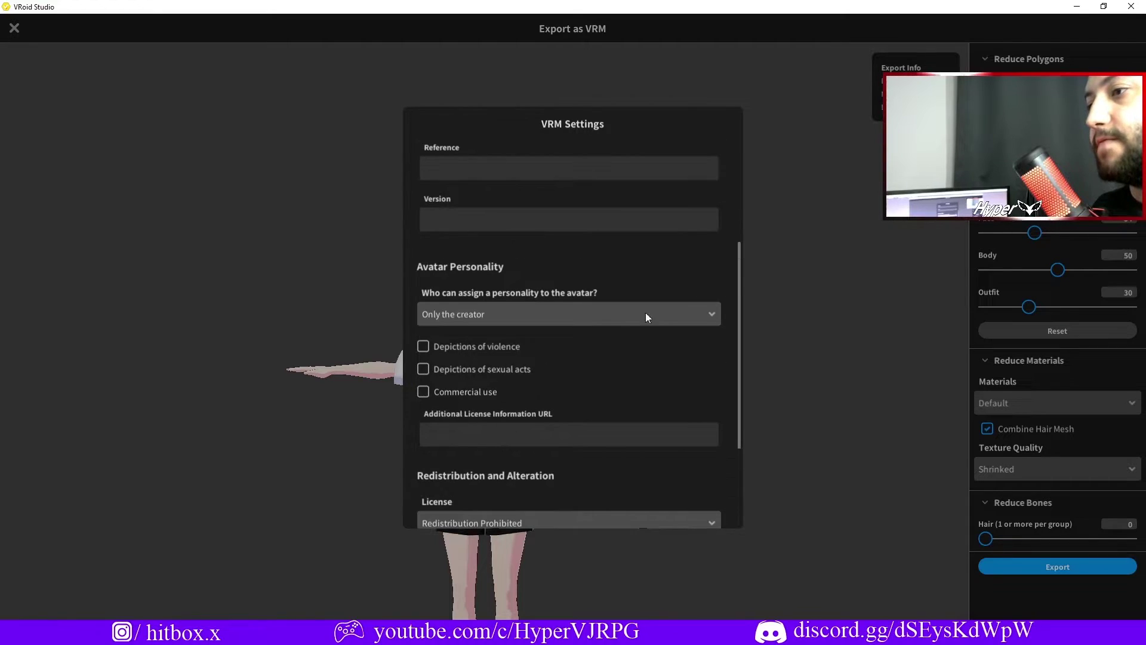
{"action": "scroll", "coordinate": [603, 299], "scroll_direction": "up", "scroll_amount": 3}
{"action": "left_click", "coordinate": [468, 212]}
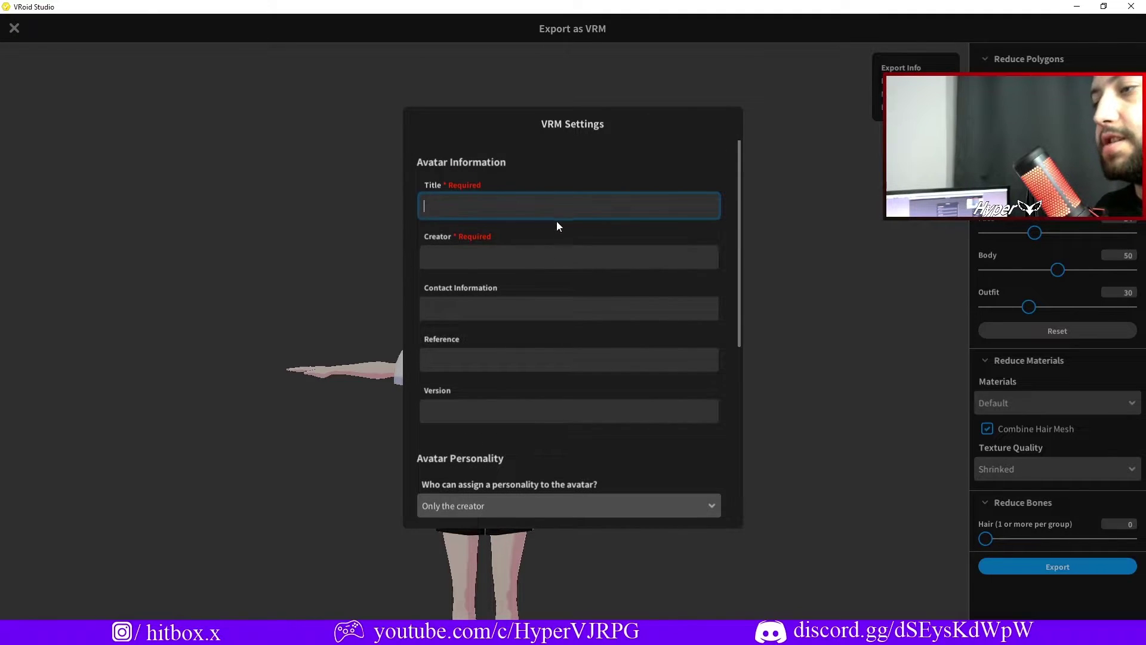
{"action": "type", "text": "1"}
{"action": "left_click", "coordinate": [478, 268]}
{"action": "type", "text": "2"}
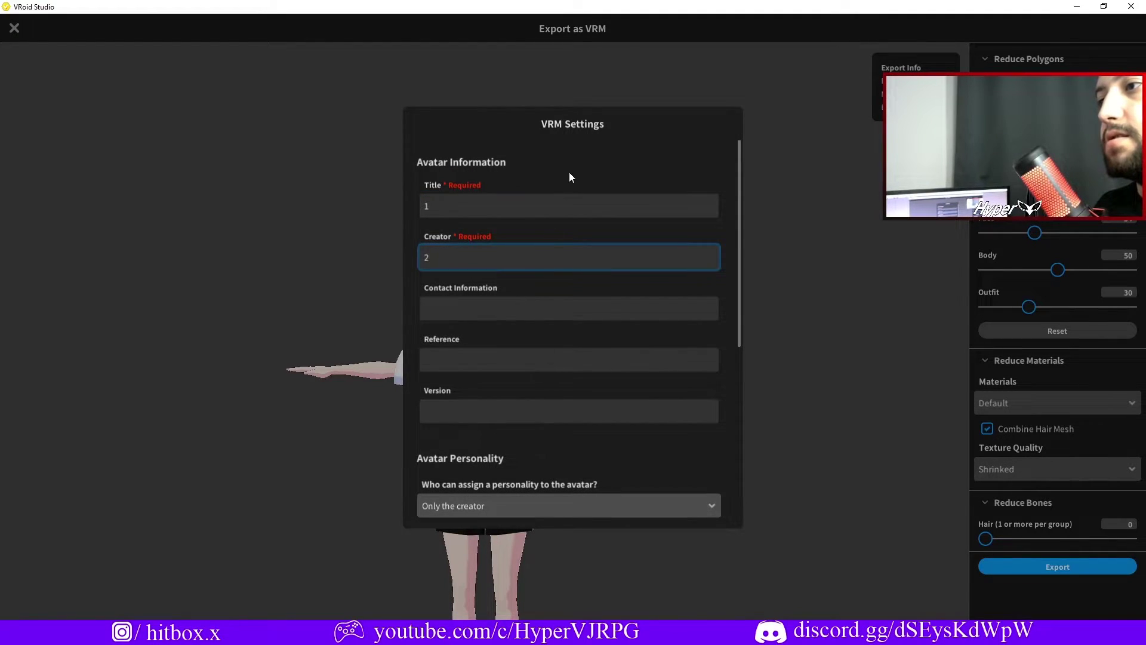
{"action": "scroll", "coordinate": [591, 411], "scroll_direction": "down", "scroll_amount": 3}
{"action": "scroll", "coordinate": [582, 427], "scroll_direction": "down", "scroll_amount": 3}
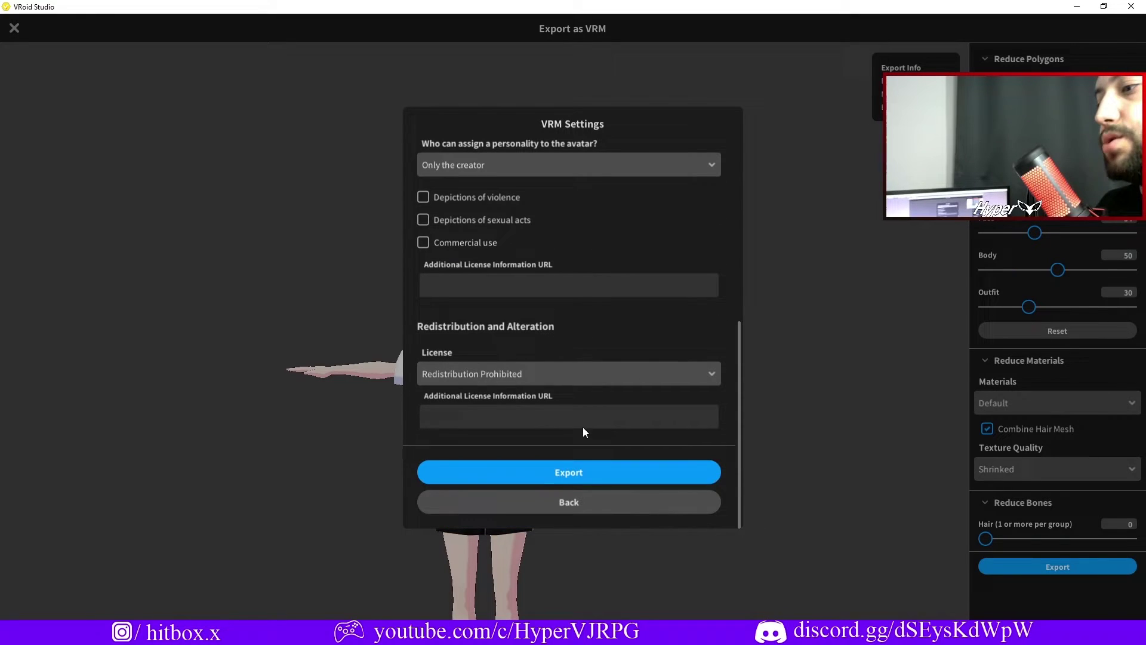
{"action": "left_click", "coordinate": [553, 474]}
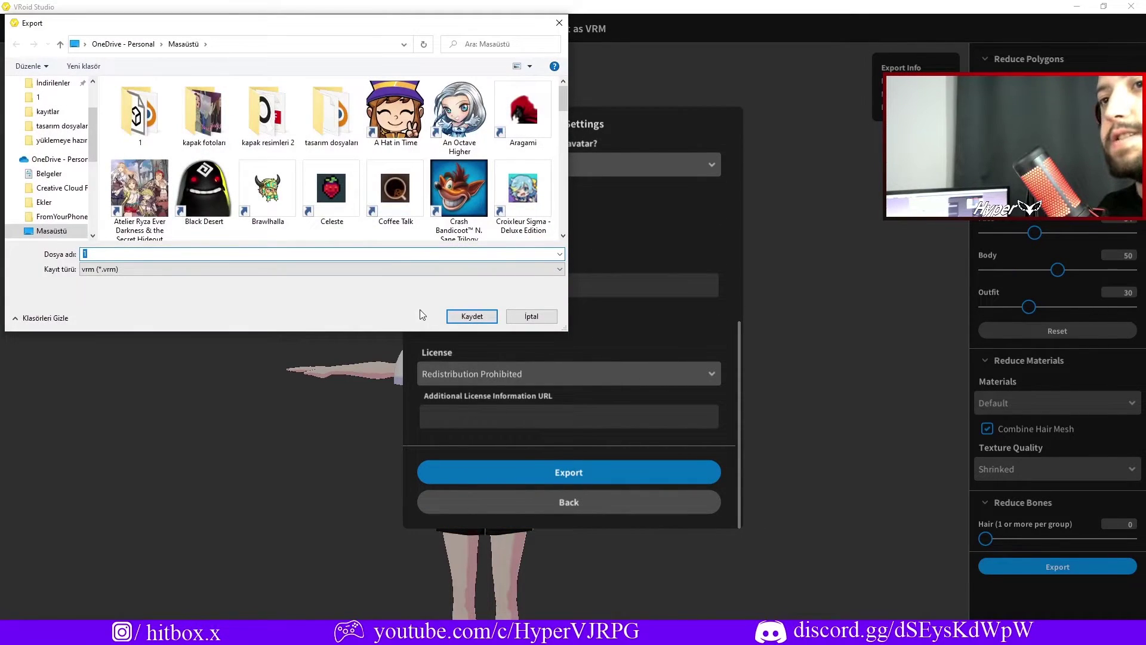
{"action": "left_click", "coordinate": [462, 313]}
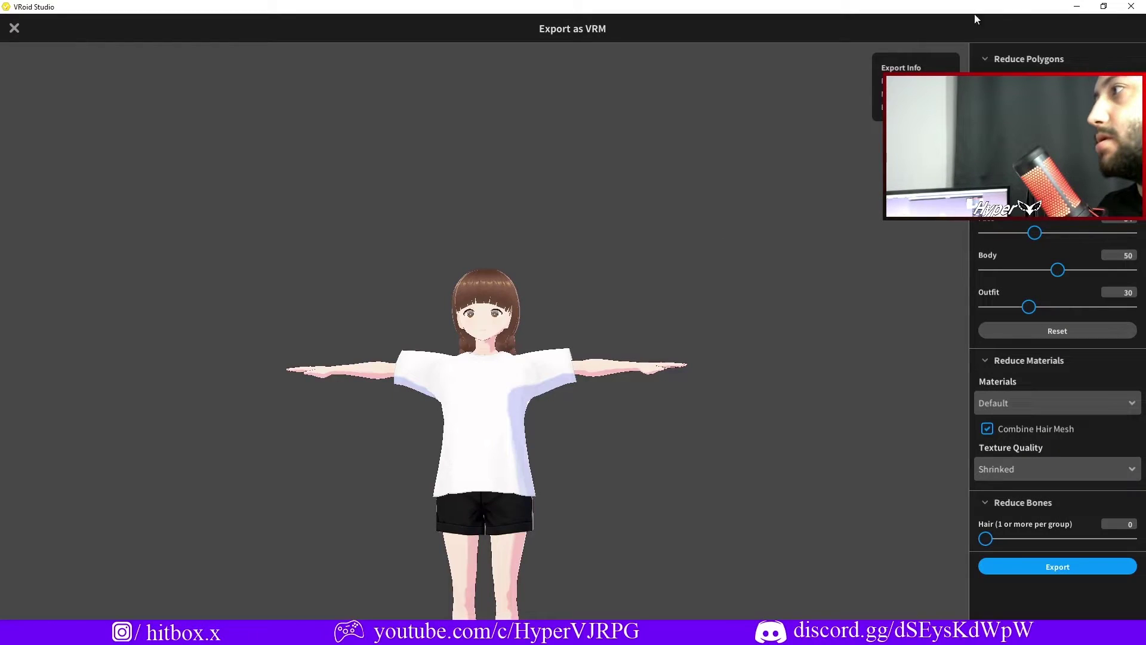
- Refresh the desktop and duplicate 1.vrm as 1 - Kopya.vrm
{"action": "left_click", "coordinate": [1084, 7]}
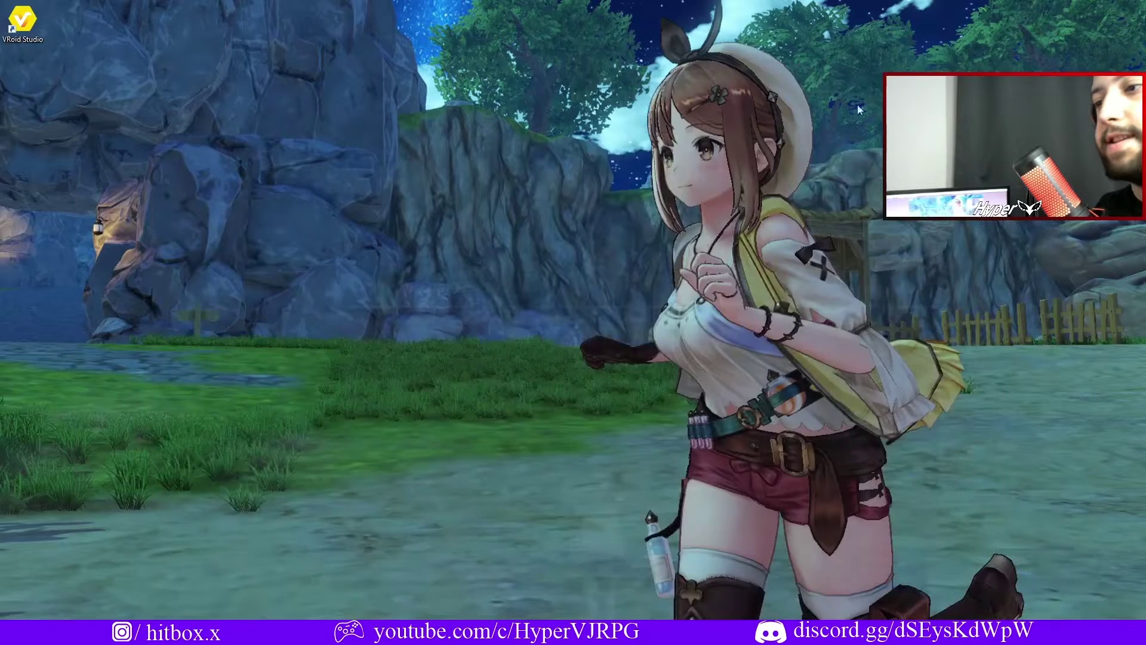
{"action": "key", "text": "F5"}
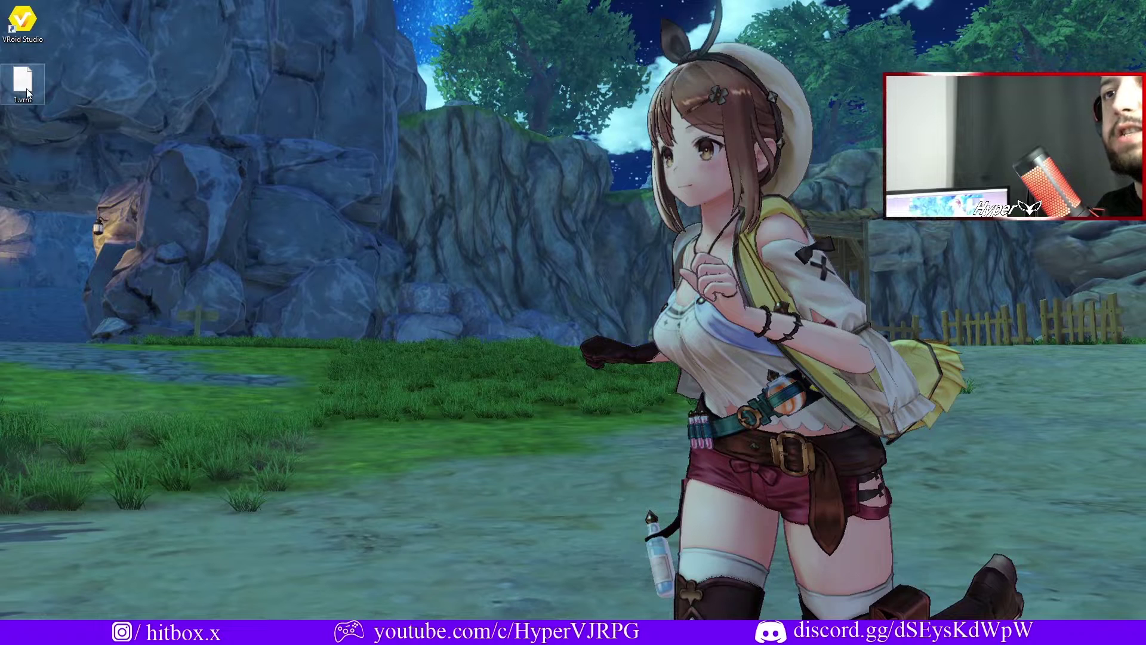
{"action": "right_click", "coordinate": [27, 89]}
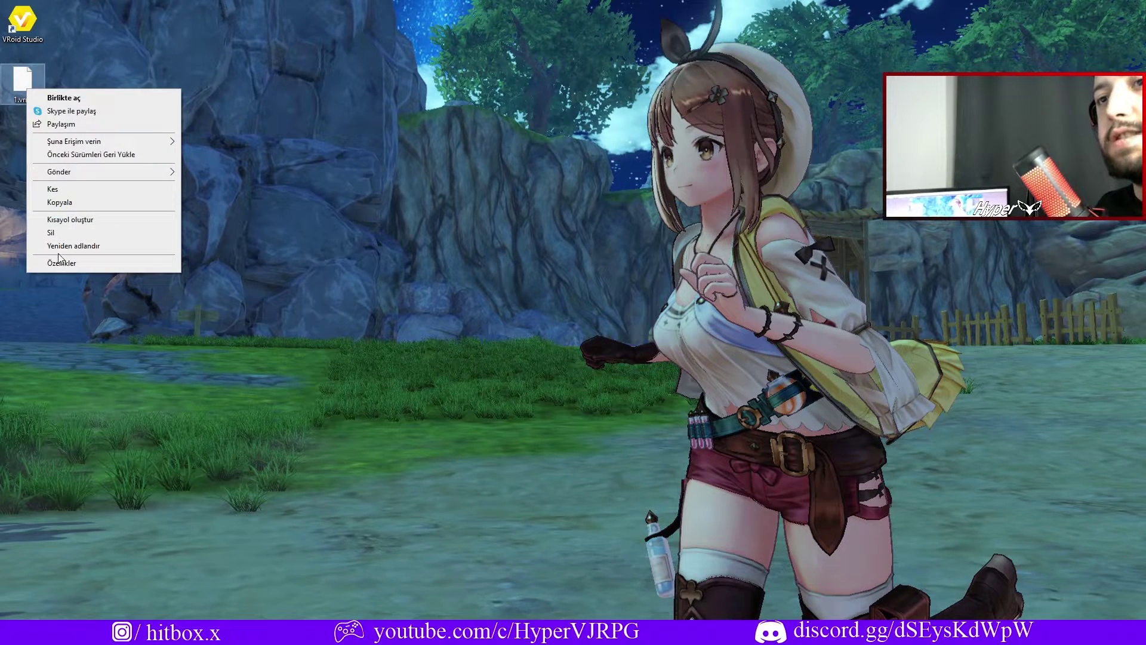
{"action": "left_click", "coordinate": [72, 204]}
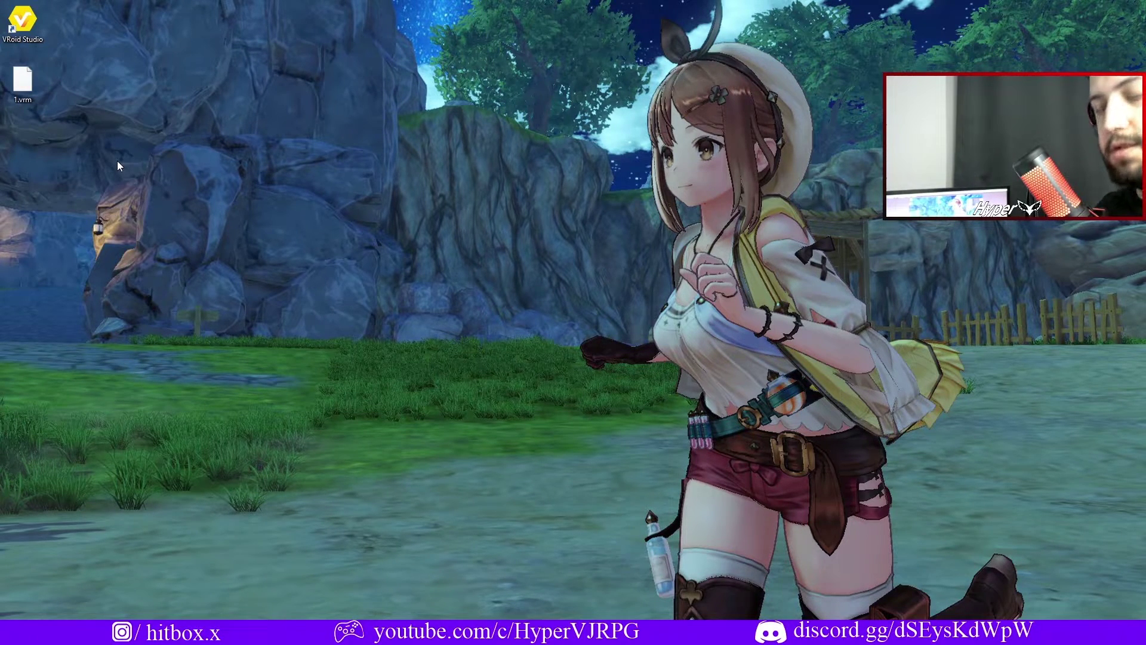
{"action": "key", "text": "ctrl+v"}
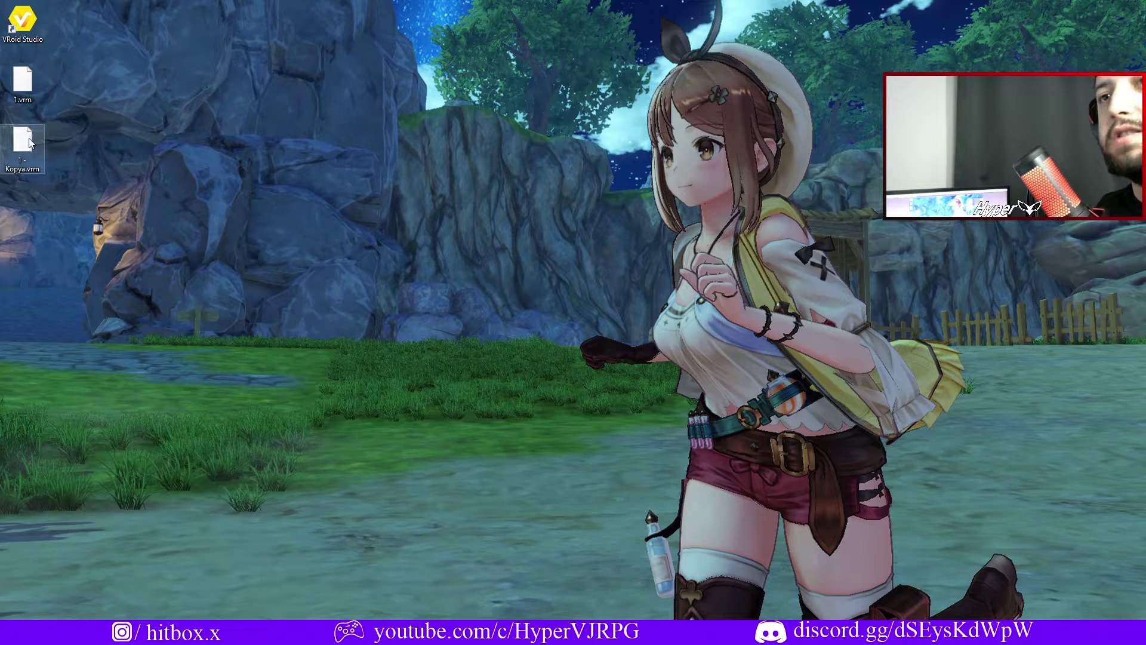
{"action": "right_click", "coordinate": [26, 145]}
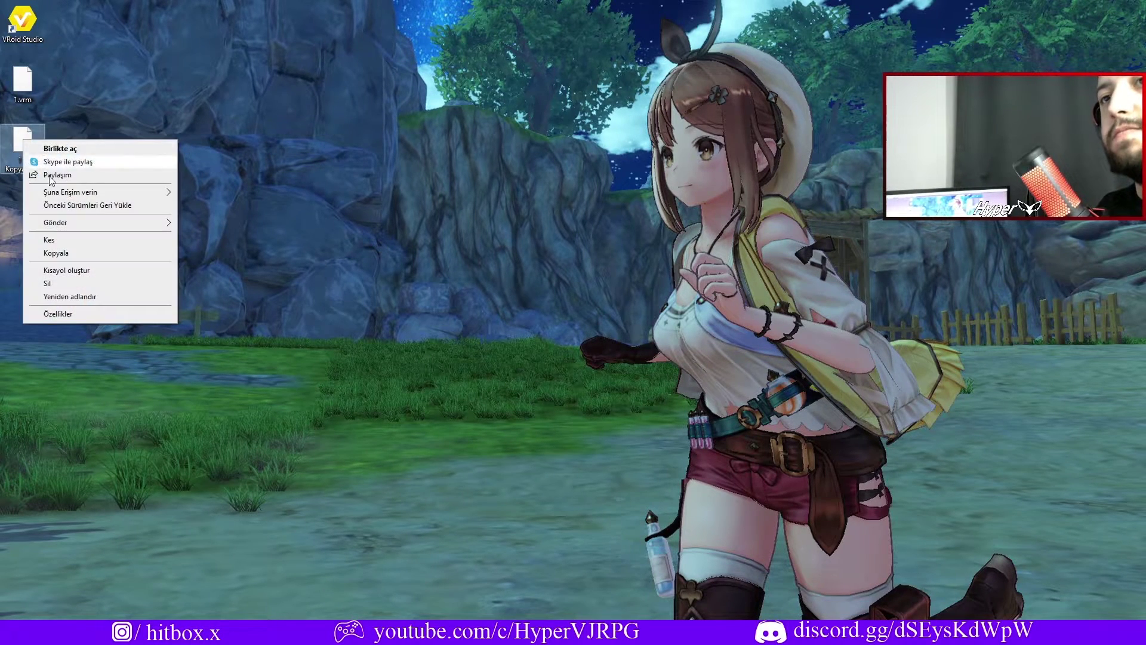
{"action": "key", "text": "Escape"}
{"action": "key", "text": "Up"}
- Rename the copy to 1 - Kopya.glb and confirm the extension change
{"action": "right_click", "coordinate": [17, 142]}
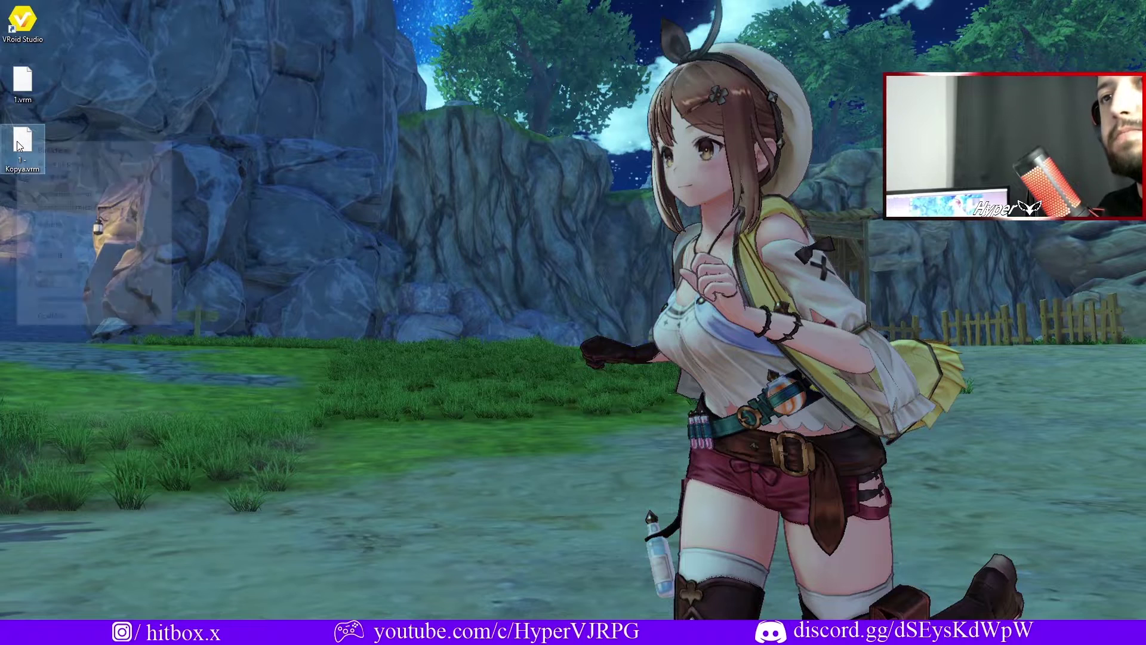
{"action": "left_click", "coordinate": [64, 298]}
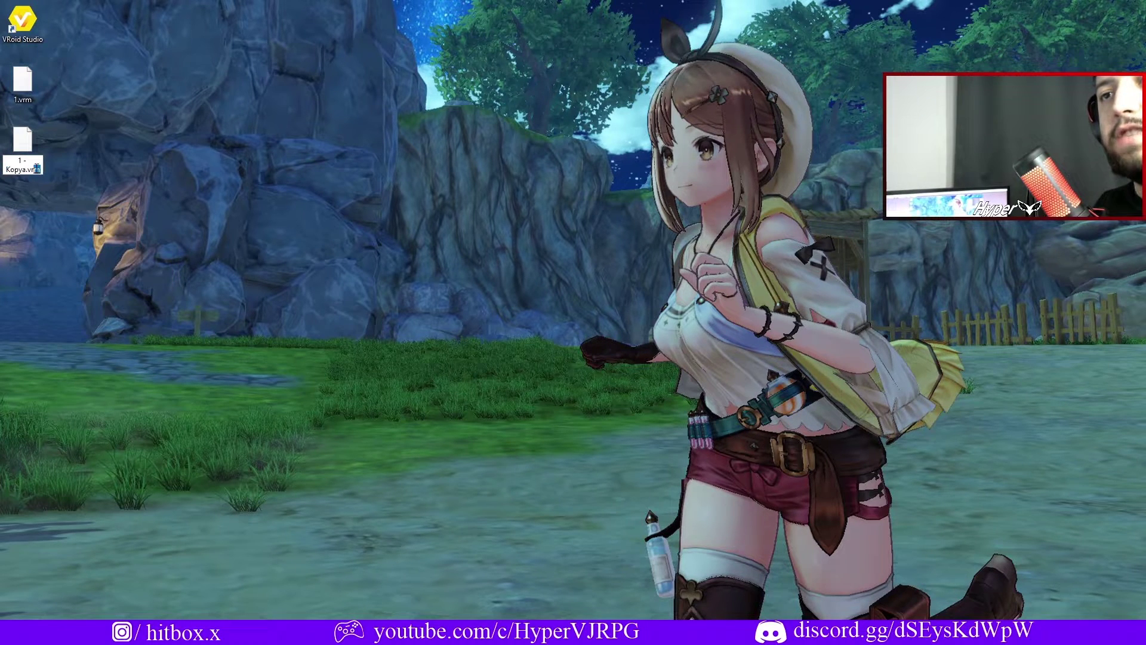
{"action": "type", "text": "glb"}
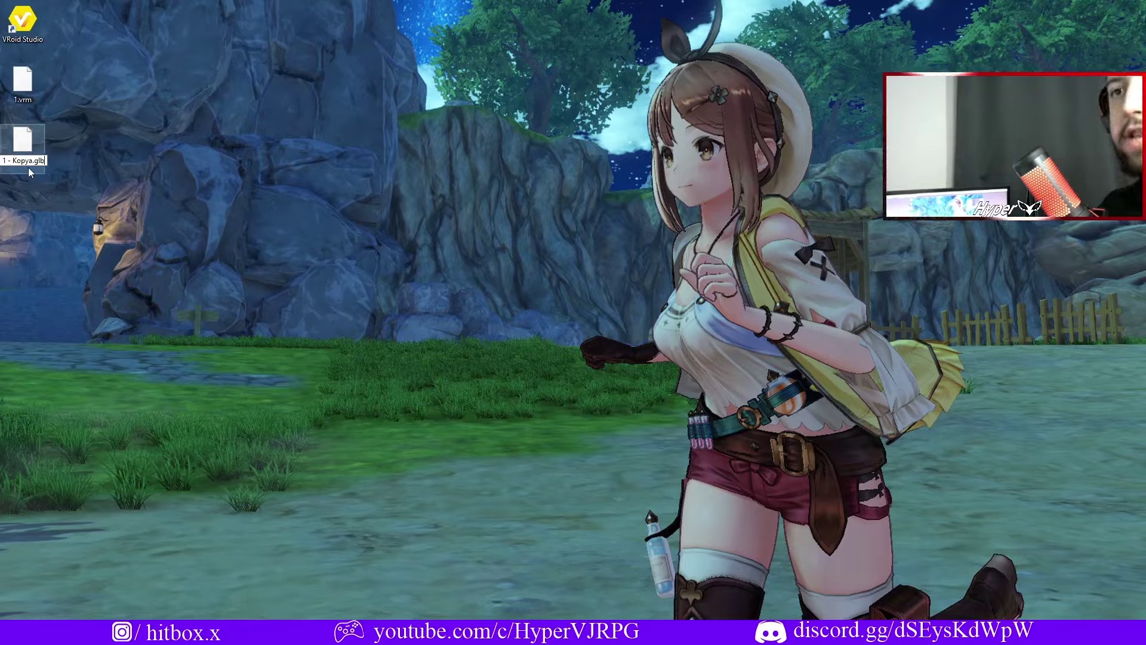
{"action": "key", "text": "Return"}
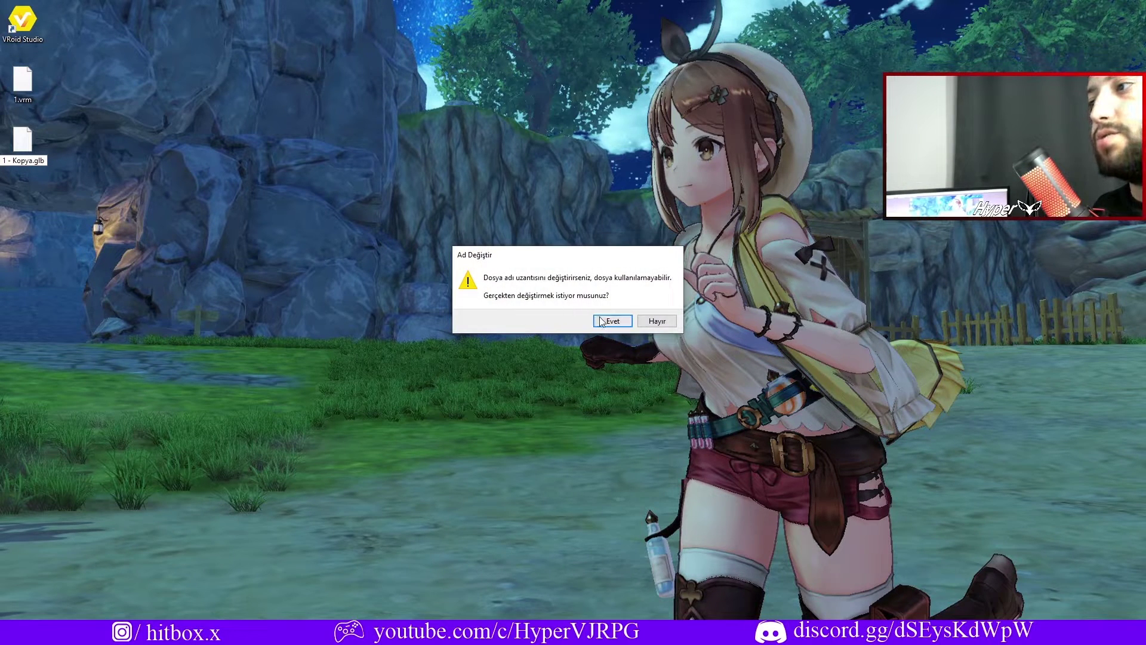
{"action": "left_click", "coordinate": [601, 321]}
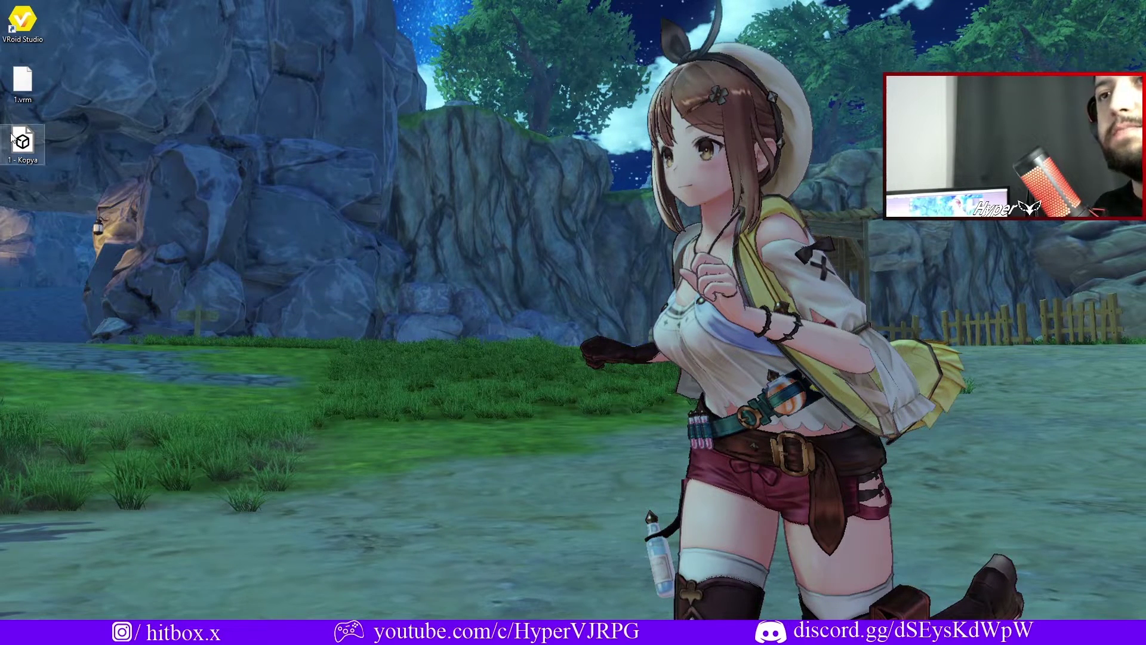
- Open 1 - Kopya.glb in 3D Viewer and orbit and zoom to inspect the avatar
{"action": "double_click", "coordinate": [20, 142]}
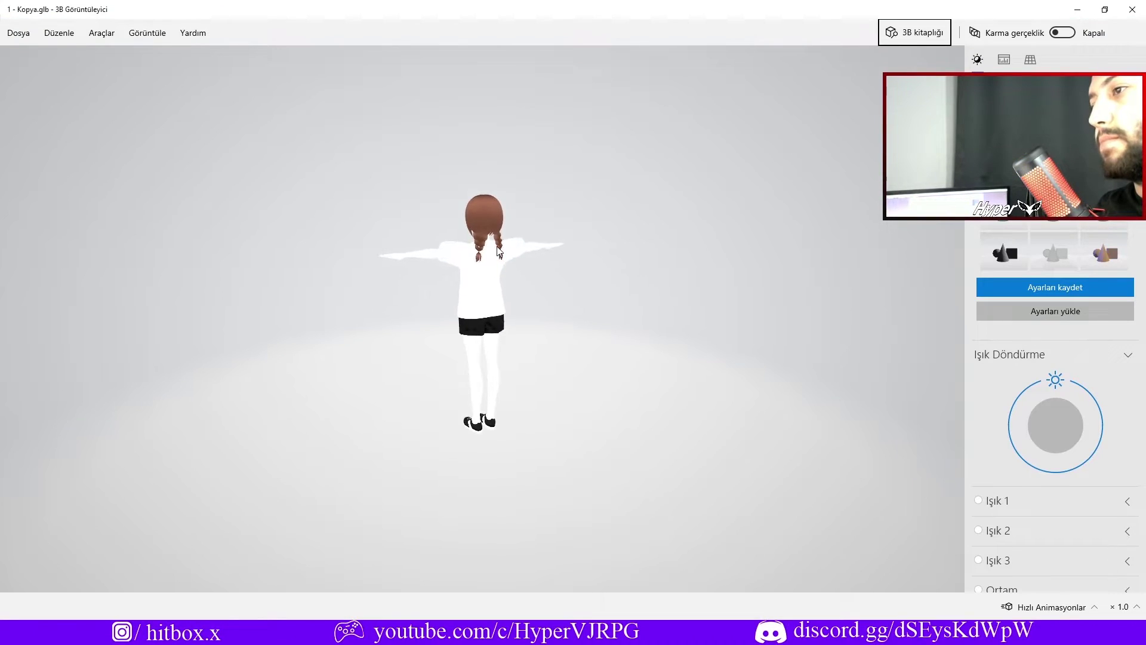
{"action": "scroll", "coordinate": [471, 179], "scroll_direction": "up", "scroll_amount": 5}
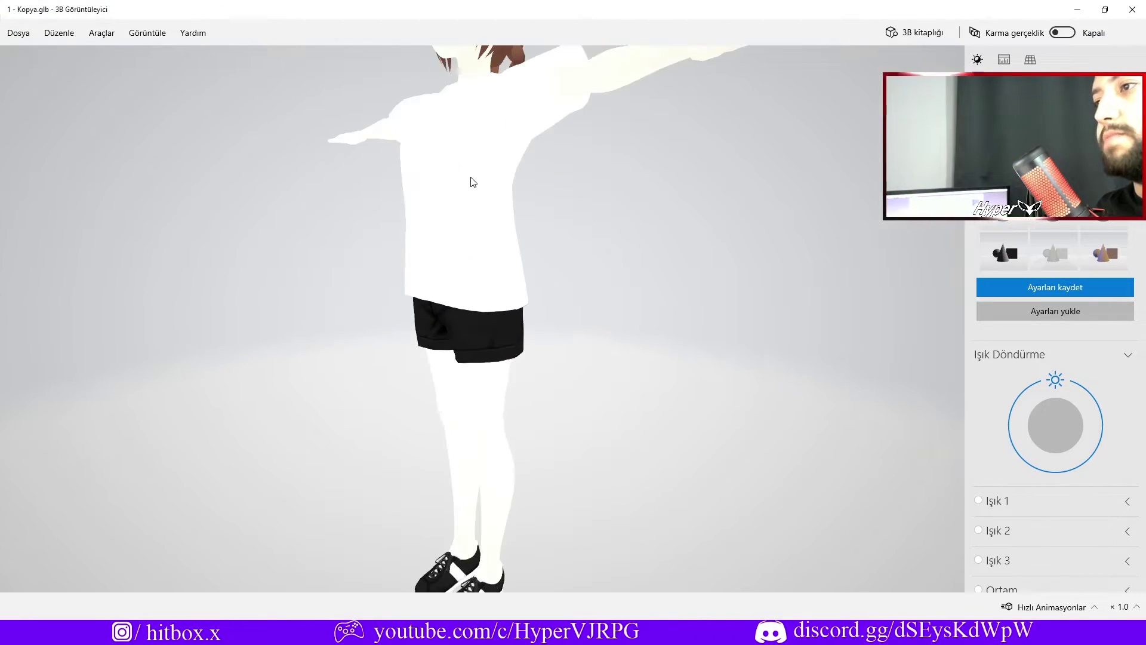
{"action": "scroll", "coordinate": [476, 207], "scroll_direction": "up", "scroll_amount": 2}
{"action": "mouse_move", "coordinate": [476, 207]}
{"action": "left_mouse_down"}
{"action": "mouse_move", "coordinate": [466, 299]}
{"action": "mouse_move", "coordinate": [468, 135]}
{"action": "mouse_move", "coordinate": [486, 186]}
{"action": "mouse_move", "coordinate": [527, 195]}
{"action": "mouse_move", "coordinate": [486, 206]}
{"action": "left_mouse_up"}
{"action": "scroll", "coordinate": [435, 251], "scroll_direction": "up", "scroll_amount": 4}
{"action": "left_click_drag", "start_coordinate": [436, 251], "coordinate": [395, 242]}
{"action": "scroll", "coordinate": [394, 242], "scroll_direction": "down", "scroll_amount": 5}
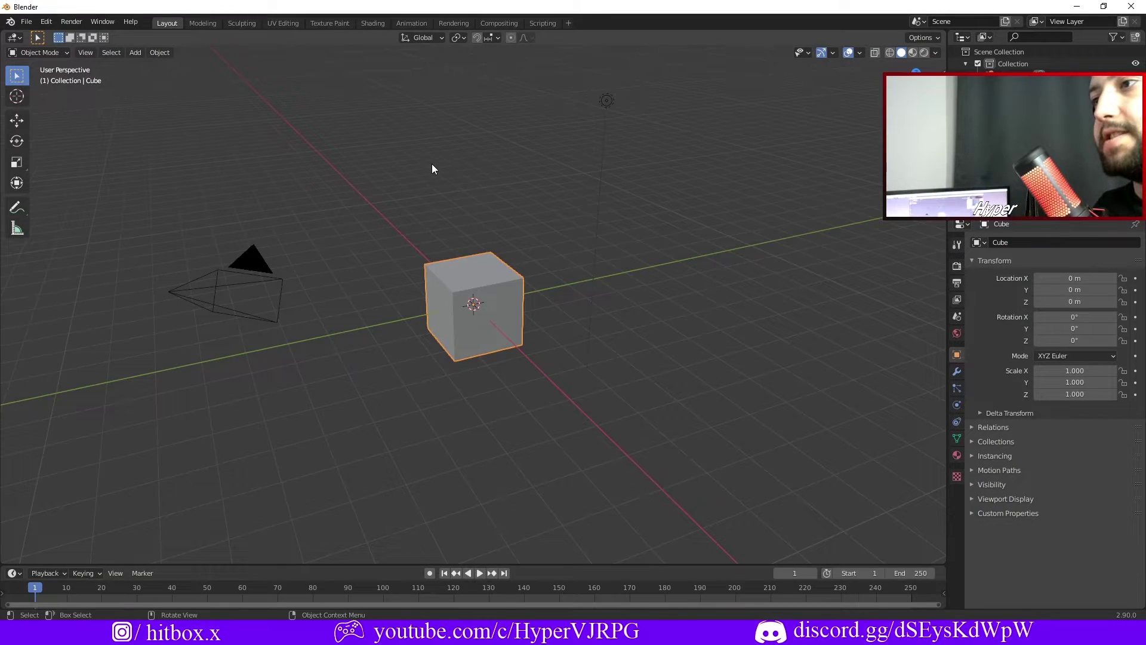
- Delete the default cube, camera and light, then import the avatar .glb as glTF 2.0
{"action": "key", "text": "Delete"}
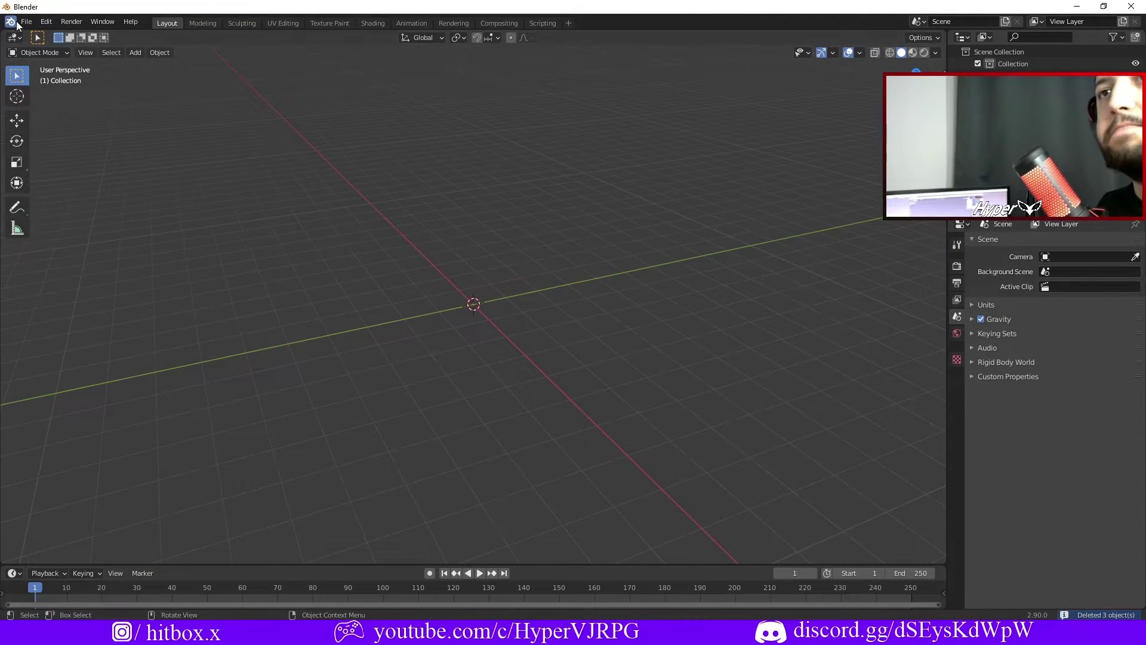
{"action": "left_click", "coordinate": [27, 21]}
{"action": "mouse_move", "coordinate": [45, 182]}
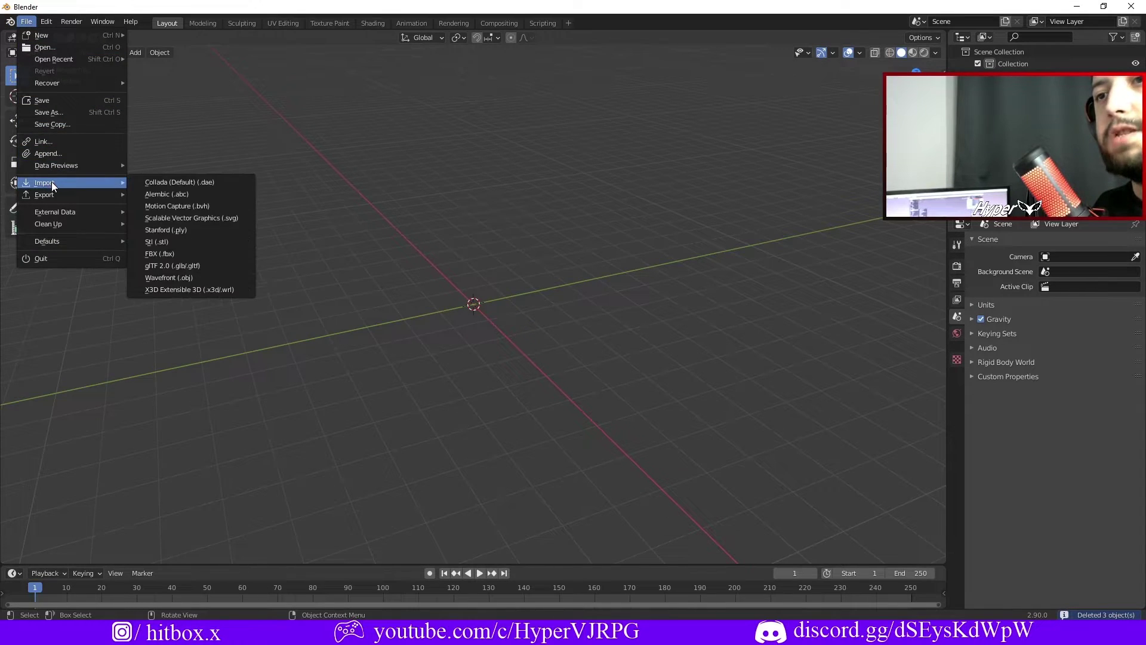
{"action": "left_click", "coordinate": [185, 266]}
{"action": "key", "text": "Escape"}
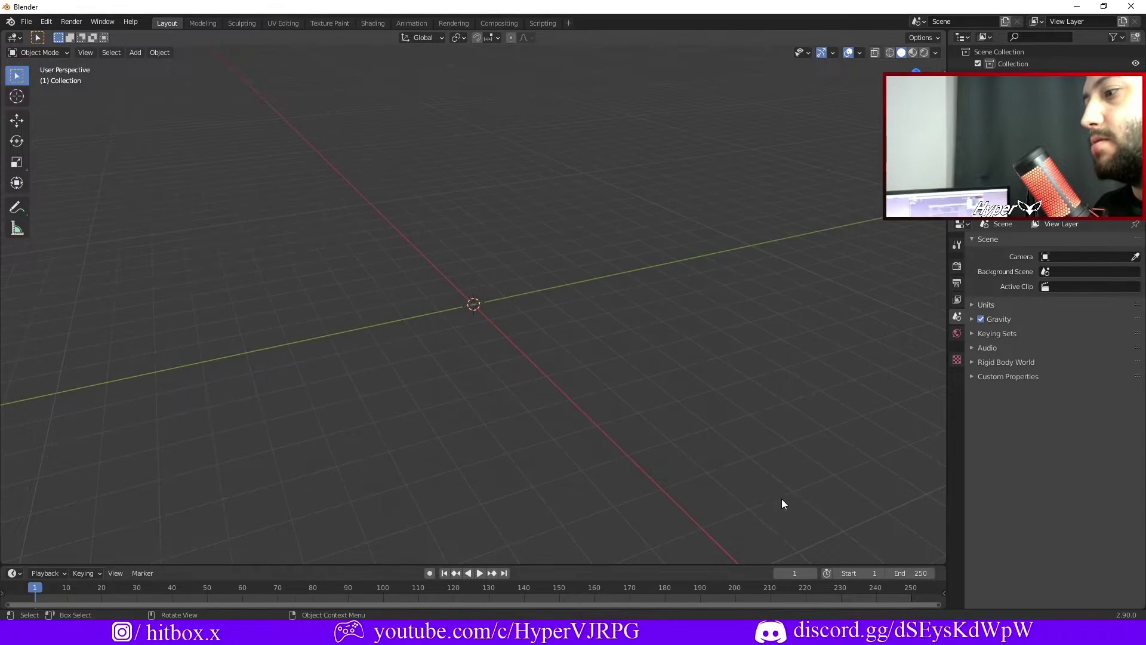
- Switch the viewport to Material Preview and orbit around the textured avatar
{"action": "scroll", "coordinate": [537, 267], "scroll_direction": "up", "scroll_amount": 3}
{"action": "mouse_move", "coordinate": [516, 249]}
{"action": "middle_mouse_down"}
{"action": "mouse_move", "coordinate": [404, 249]}
{"action": "mouse_move", "coordinate": [227, 196]}
{"action": "mouse_move", "coordinate": [406, 224]}
{"action": "middle_mouse_up"}
{"action": "scroll", "coordinate": [227, 195], "scroll_direction": "up", "scroll_amount": 3}
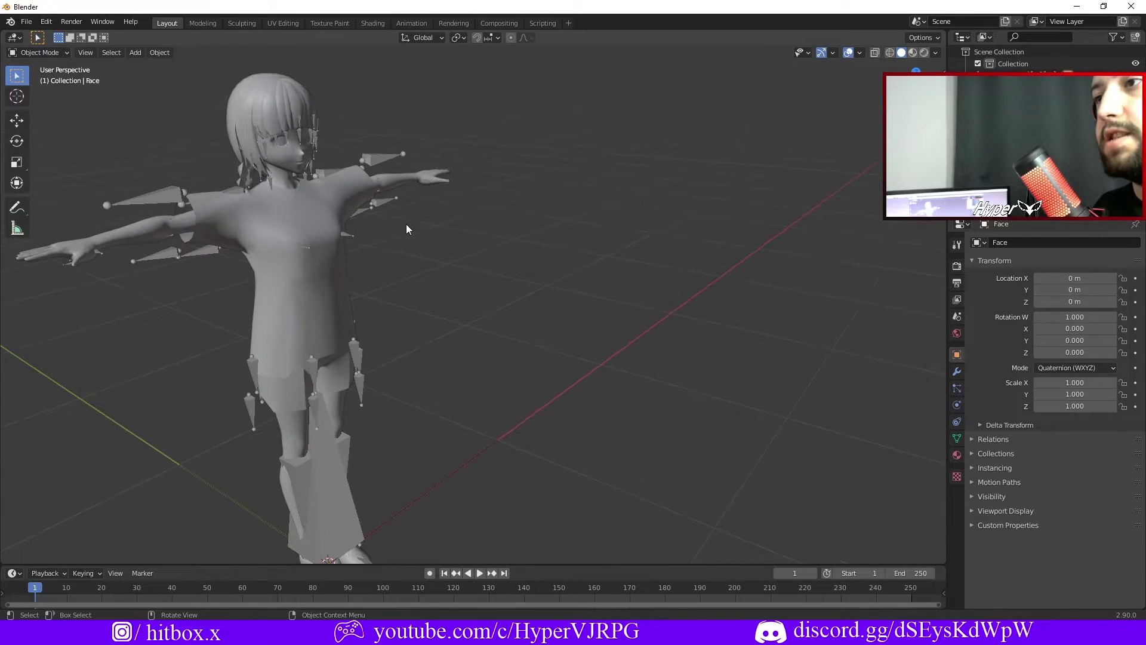
{"action": "right_click", "coordinate": [418, 205]}
{"action": "middle_click_drag", "start_coordinate": [497, 239], "coordinate": [479, 225]}
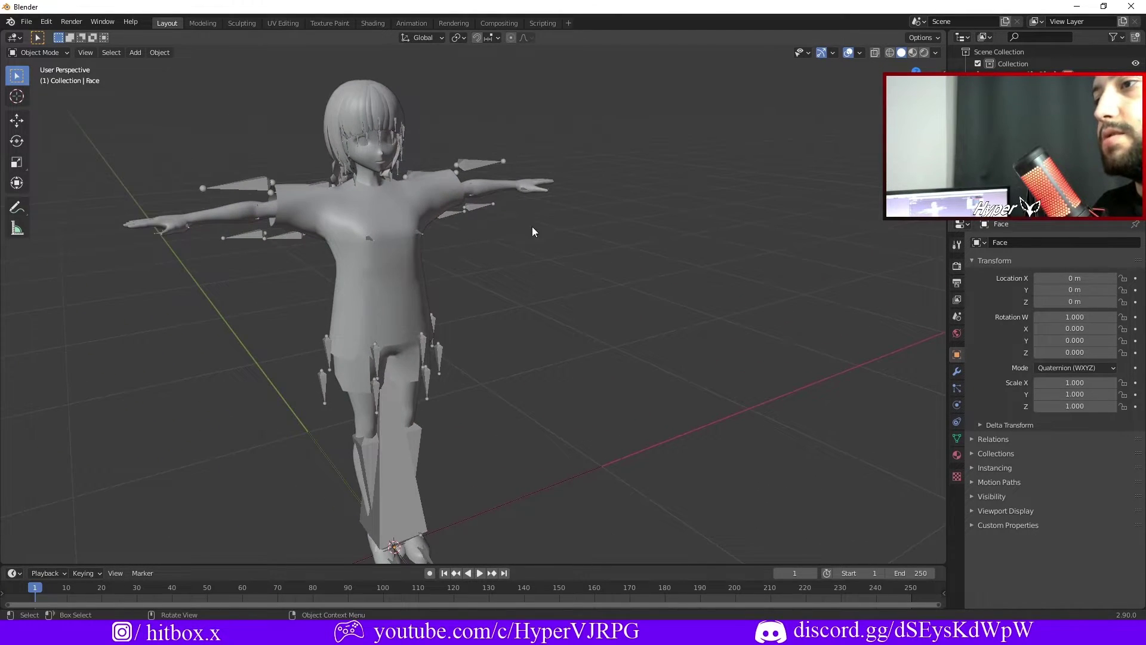
{"action": "left_click", "coordinate": [913, 52]}
{"action": "scroll", "coordinate": [724, 253], "scroll_direction": "up", "scroll_amount": 2}
{"action": "scroll", "coordinate": [710, 254], "scroll_direction": "up", "scroll_amount": 1}
{"action": "scroll", "coordinate": [703, 256], "scroll_direction": "up", "scroll_amount": 2}
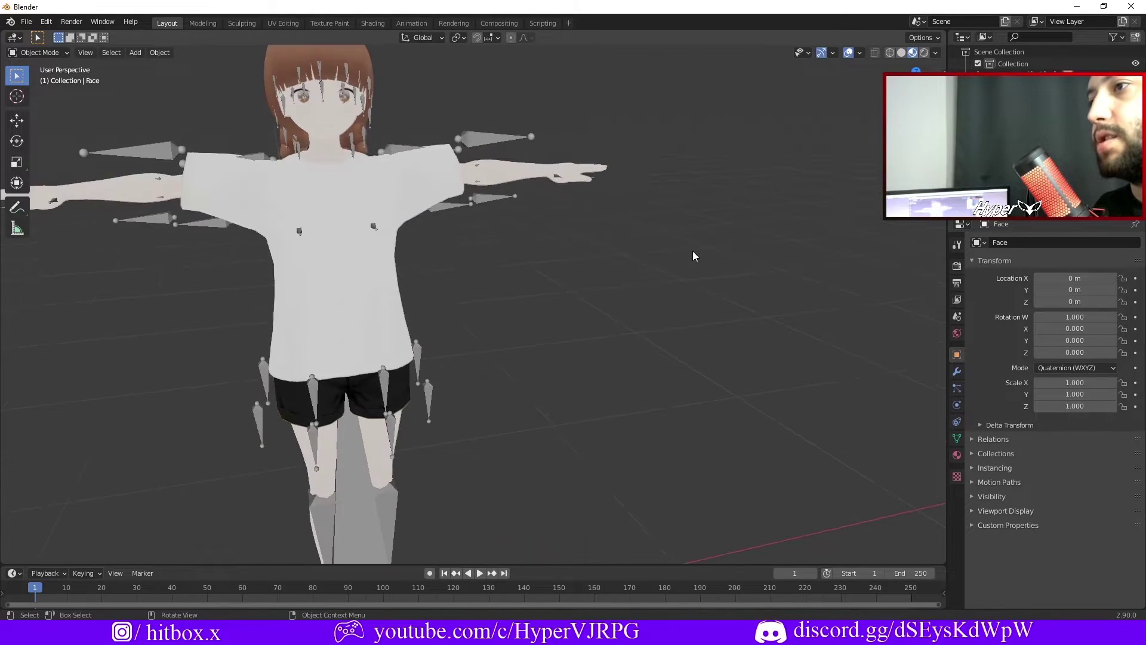
{"action": "scroll", "coordinate": [692, 256], "scroll_direction": "up", "scroll_amount": 1}
{"action": "scroll", "coordinate": [464, 241], "scroll_direction": "up", "scroll_amount": 1}
{"action": "mouse_move", "coordinate": [463, 237]}
{"action": "middle_mouse_down"}
{"action": "mouse_move", "coordinate": [432, 190]}
{"action": "mouse_move", "coordinate": [374, 177]}
{"action": "middle_mouse_up"}
{"action": "scroll", "coordinate": [212, 109], "scroll_direction": "up", "scroll_amount": 3}
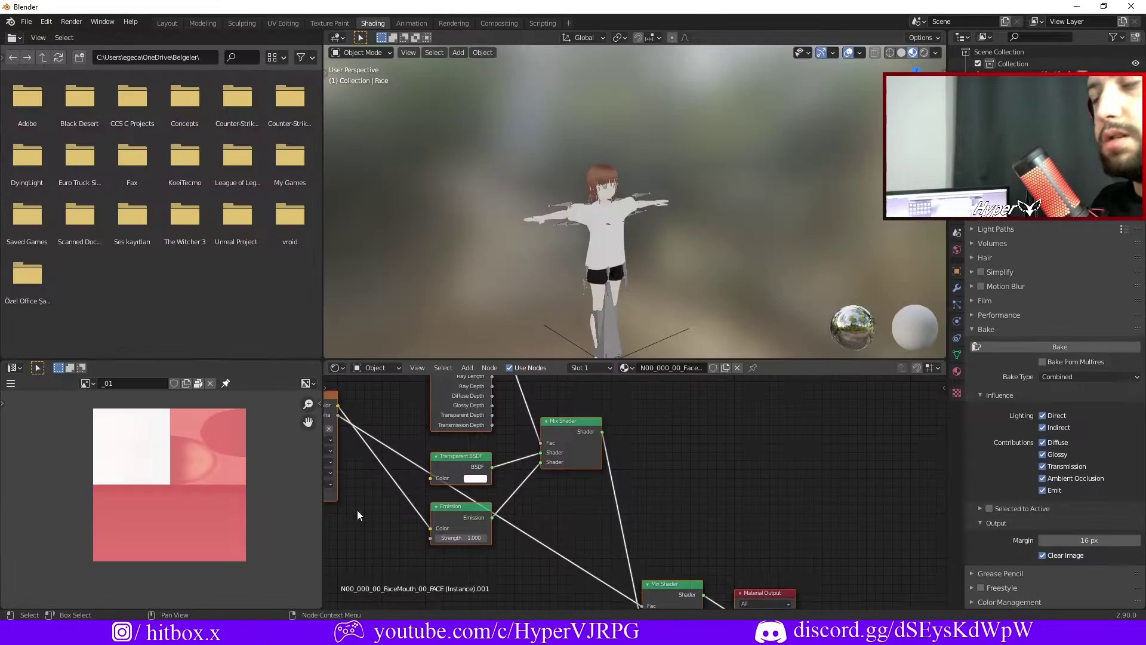
- Browse the _01.001, _01, _02.001 and _04 textures in the image editor
{"action": "left_click", "coordinate": [88, 383]}
{"action": "left_click", "coordinate": [125, 422]}
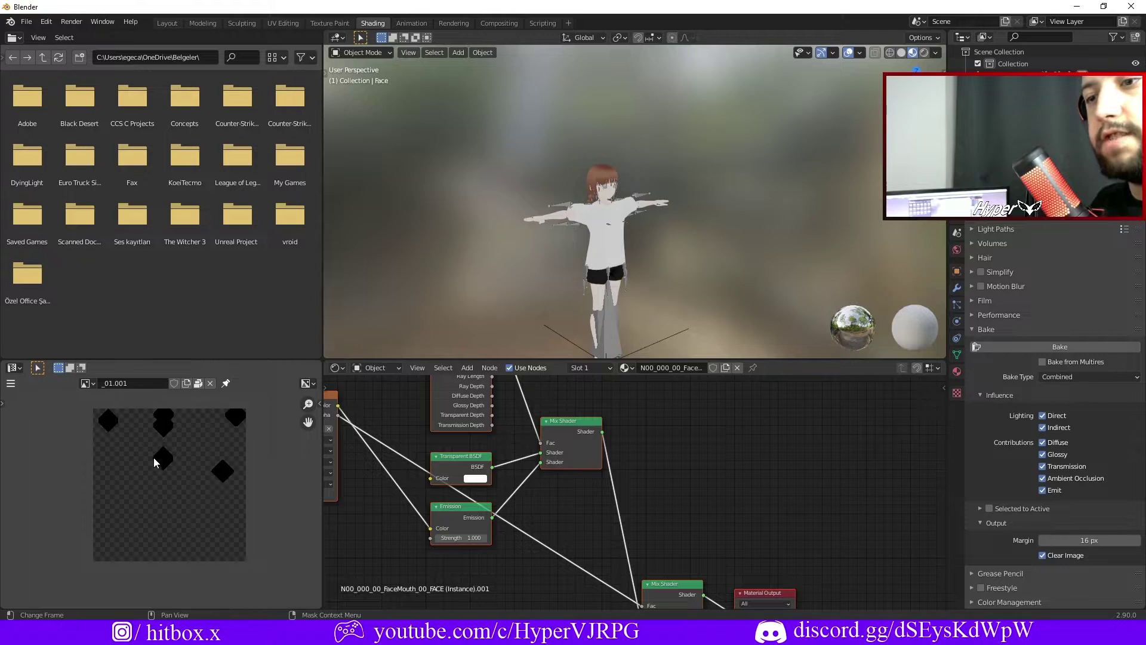
{"action": "scroll", "coordinate": [153, 457], "scroll_direction": "up", "scroll_amount": 1}
{"action": "left_click", "coordinate": [87, 383]}
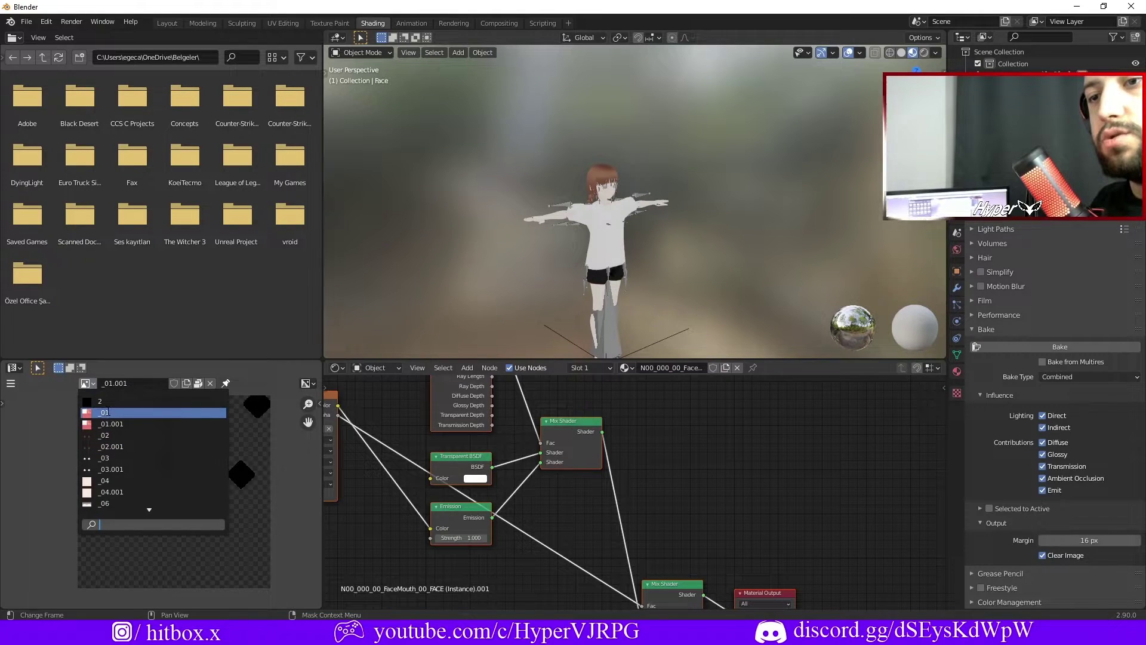
{"action": "left_click", "coordinate": [105, 412]}
{"action": "left_click", "coordinate": [87, 383]}
{"action": "left_click", "coordinate": [114, 446]}
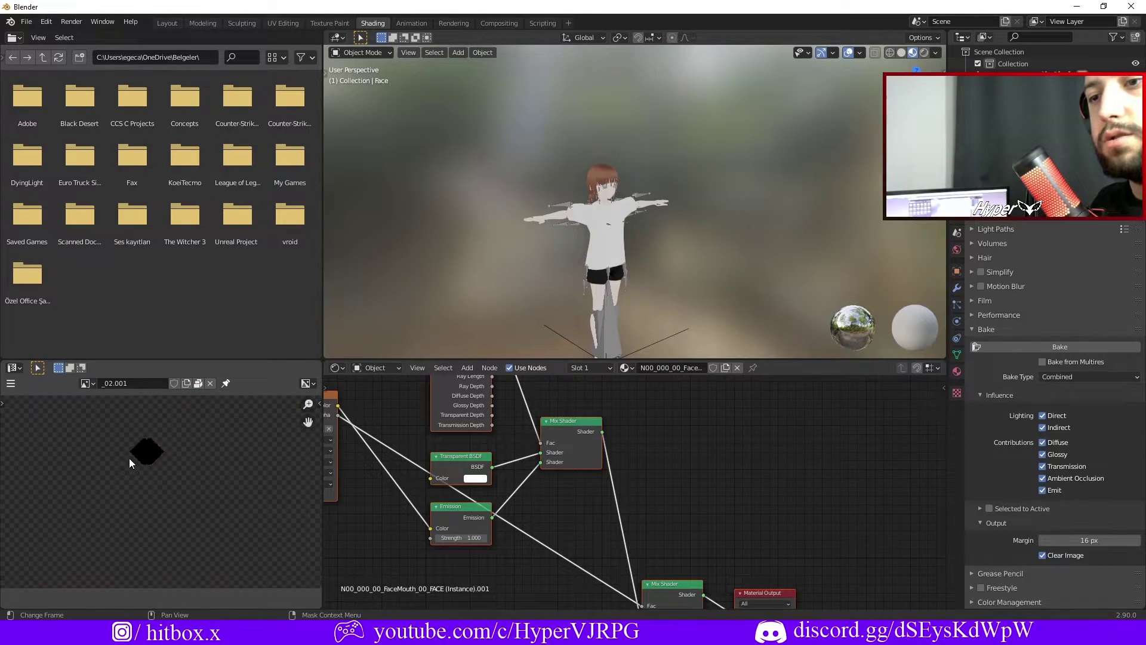
{"action": "left_click", "coordinate": [87, 384]}
{"action": "left_click", "coordinate": [121, 480]}
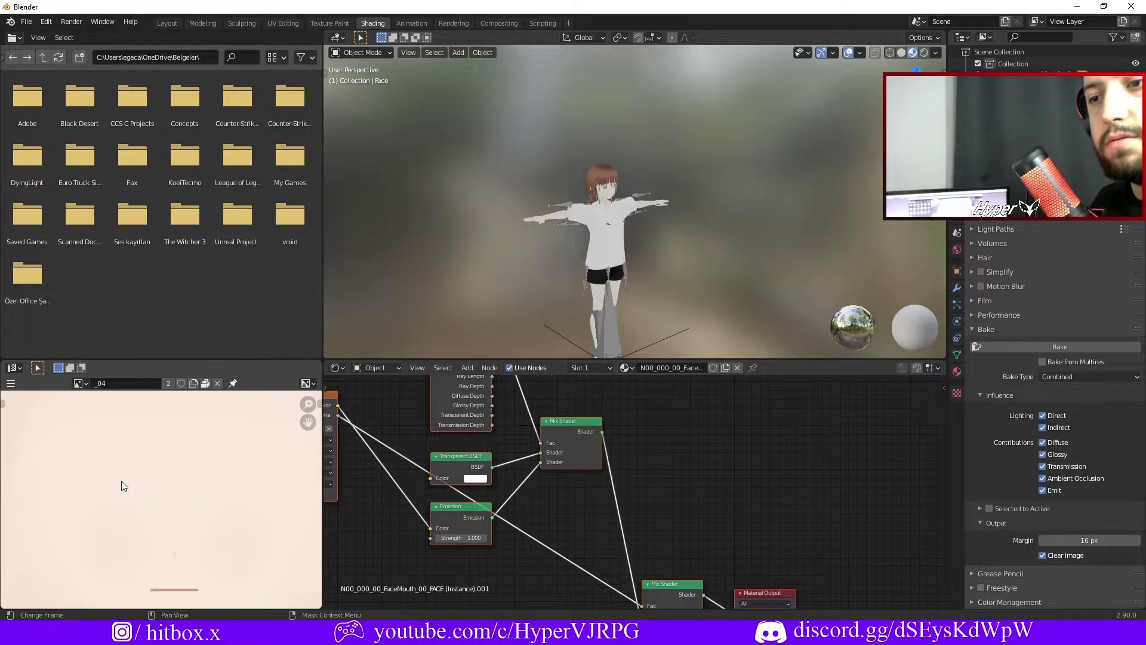
{"action": "scroll", "coordinate": [124, 475], "scroll_direction": "down", "scroll_amount": 2}
{"action": "scroll", "coordinate": [139, 478], "scroll_direction": "up", "scroll_amount": 1}
{"action": "scroll", "coordinate": [138, 479], "scroll_direction": "down", "scroll_amount": 1}
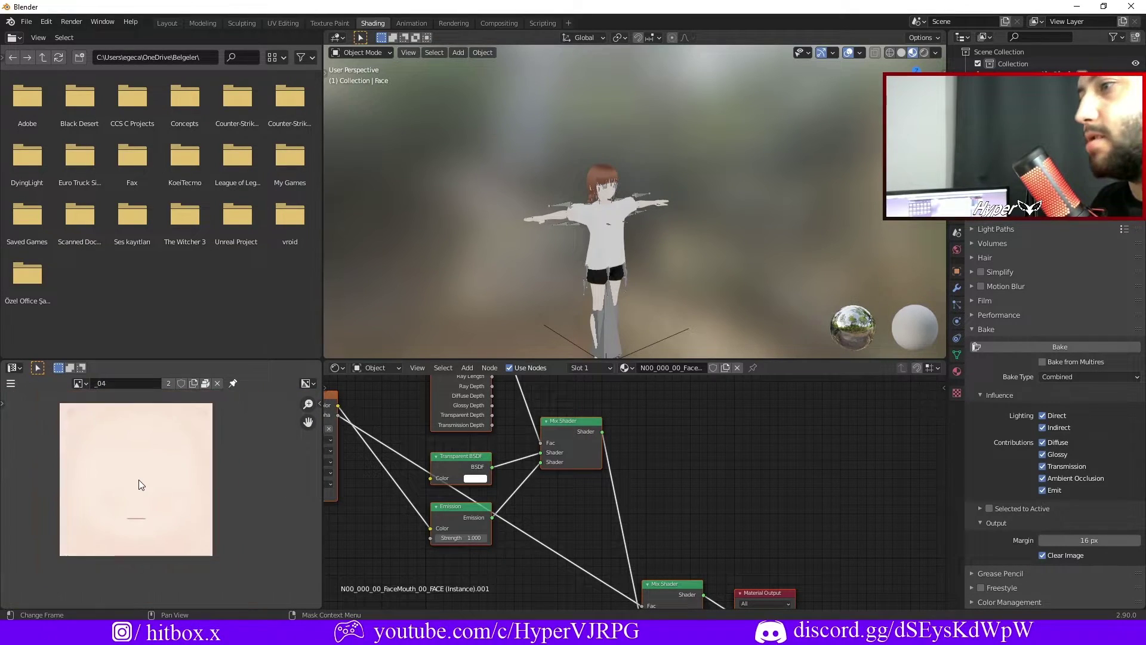
{"action": "scroll", "coordinate": [673, 478], "scroll_direction": "down", "scroll_amount": 1}
{"action": "scroll", "coordinate": [712, 443], "scroll_direction": "down", "scroll_amount": 1}
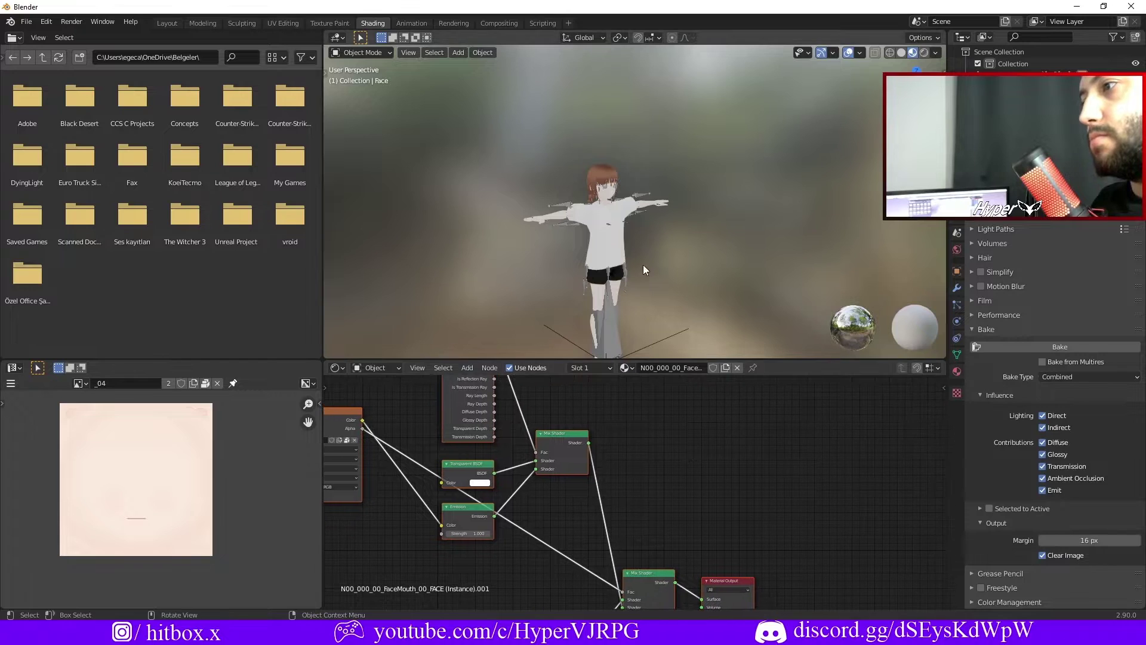
{"action": "mouse_move", "coordinate": [643, 264]}
{"action": "middle_mouse_down"}
{"action": "mouse_move", "coordinate": [598, 259]}
{"action": "mouse_move", "coordinate": [727, 223]}
{"action": "middle_mouse_up"}
{"action": "scroll", "coordinate": [728, 223], "scroll_direction": "up", "scroll_amount": 3}
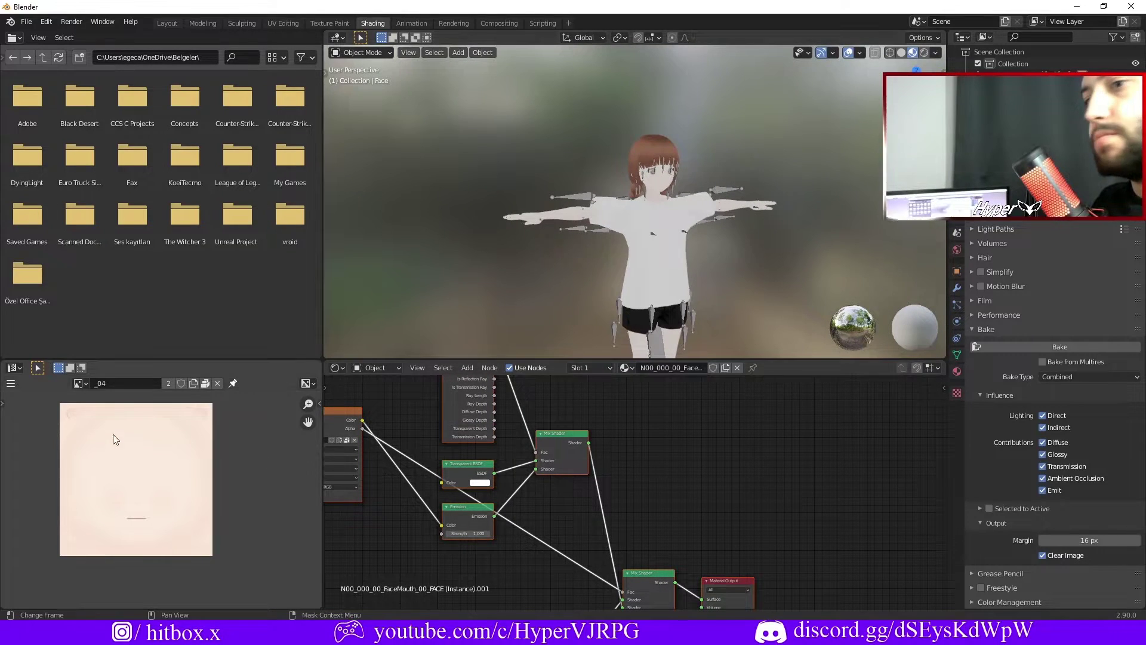
- Pick the brown _16 texture from the image list and return to Layout
{"action": "left_click", "coordinate": [78, 383]}
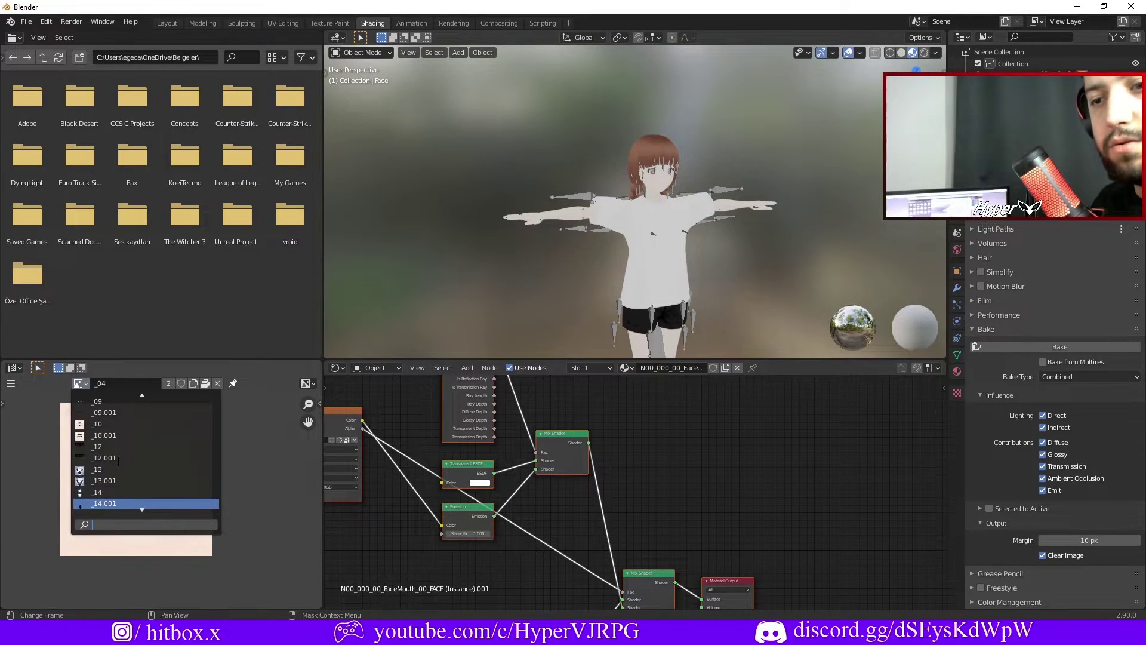
{"action": "scroll", "coordinate": [118, 461], "scroll_direction": "down", "scroll_amount": 2}
{"action": "scroll", "coordinate": [116, 464], "scroll_direction": "down", "scroll_amount": 2}
{"action": "scroll", "coordinate": [112, 469], "scroll_direction": "down", "scroll_amount": 2}
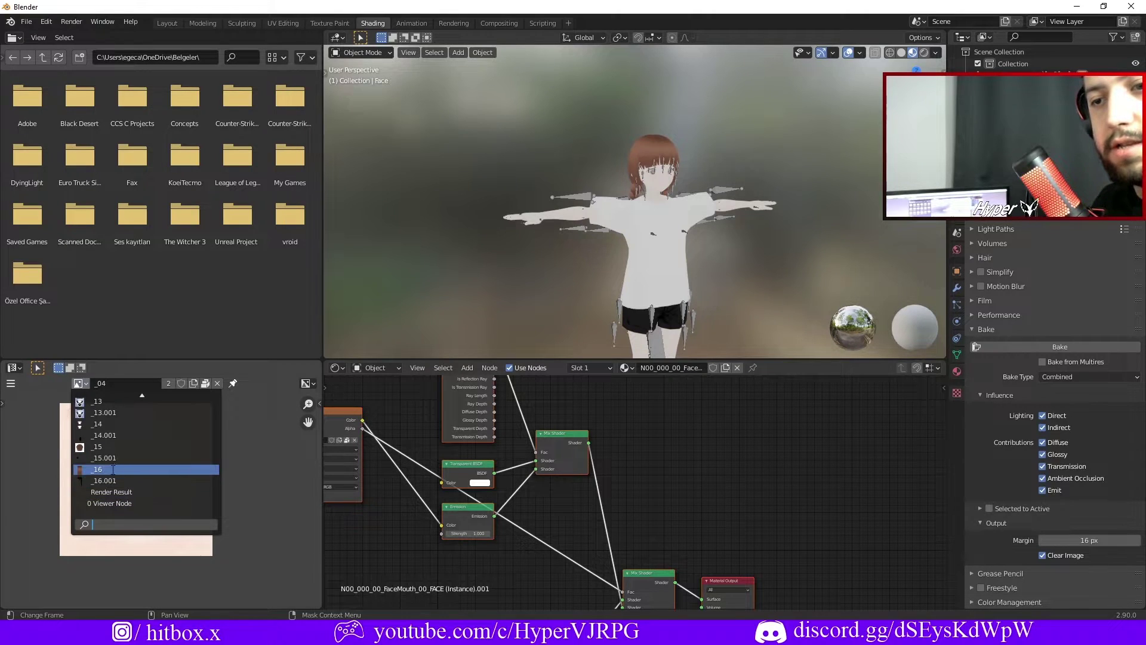
{"action": "left_click", "coordinate": [110, 468]}
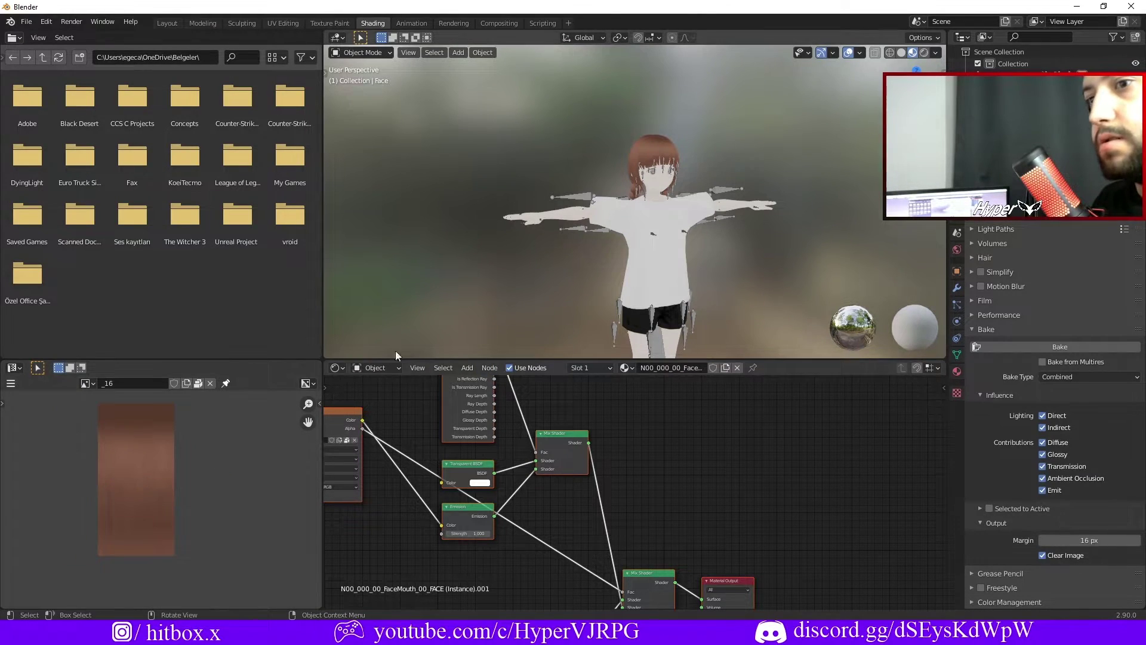
{"action": "mouse_move", "coordinate": [525, 191]}
{"action": "middle_mouse_down"}
{"action": "mouse_move", "coordinate": [578, 164]}
{"action": "mouse_move", "coordinate": [562, 157]}
{"action": "middle_mouse_up"}
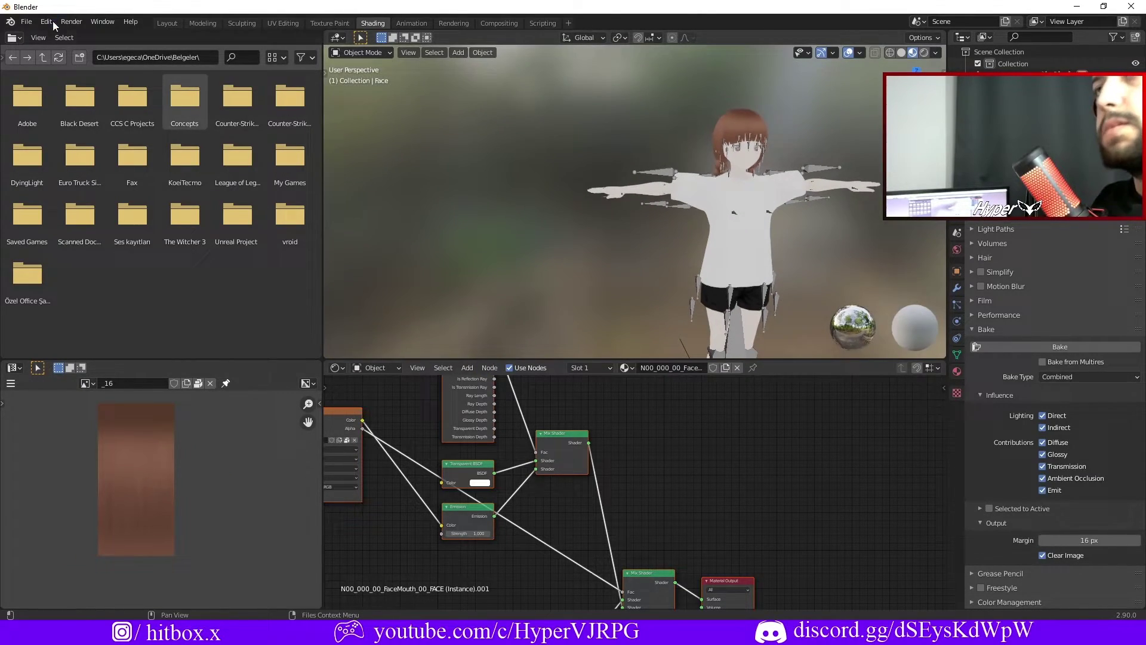
{"action": "left_click", "coordinate": [167, 23]}
{"action": "scroll", "coordinate": [658, 343], "scroll_direction": "down", "scroll_amount": 3}
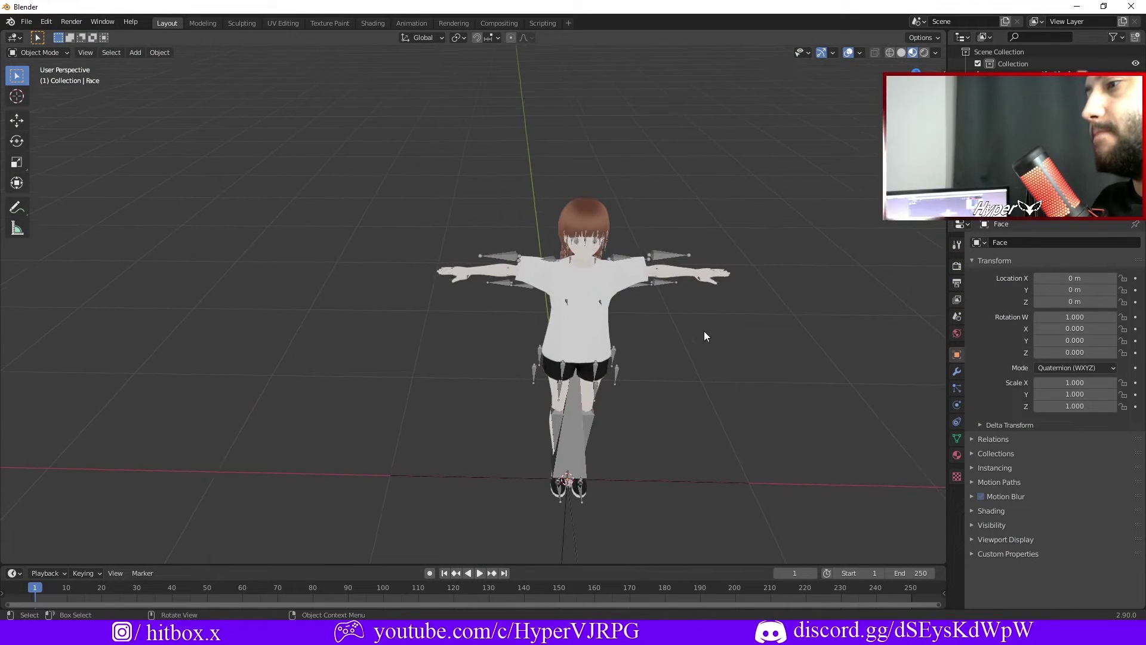
- Start an FBX export of the avatar from the File menu
{"action": "right_click", "coordinate": [729, 323]}
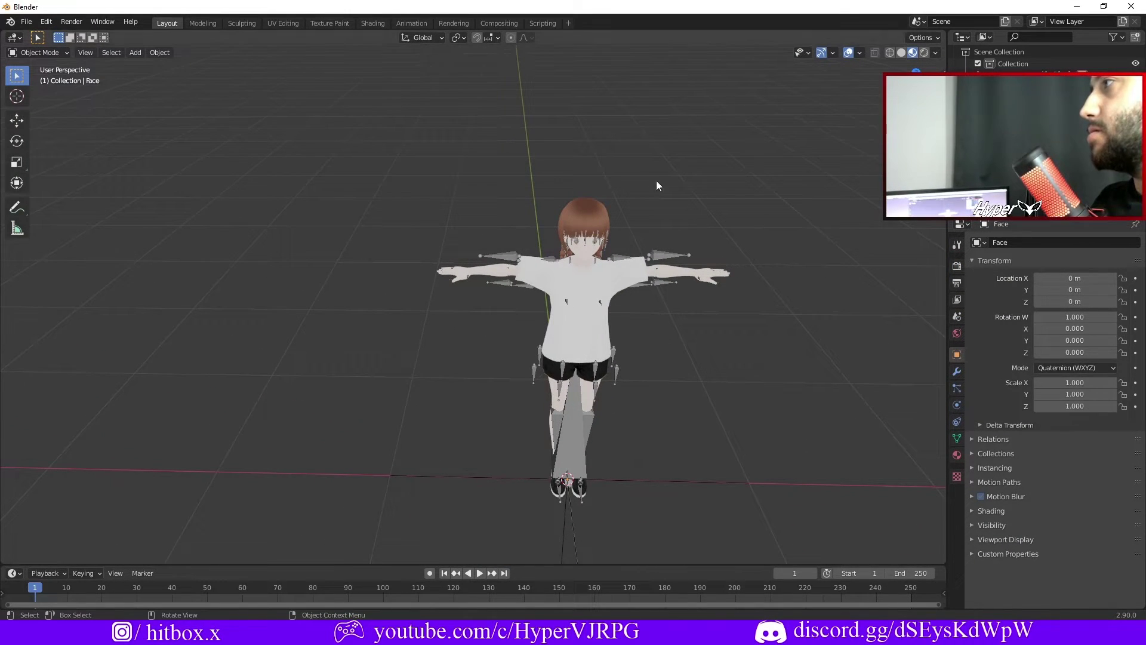
{"action": "left_click", "coordinate": [11, 21]}
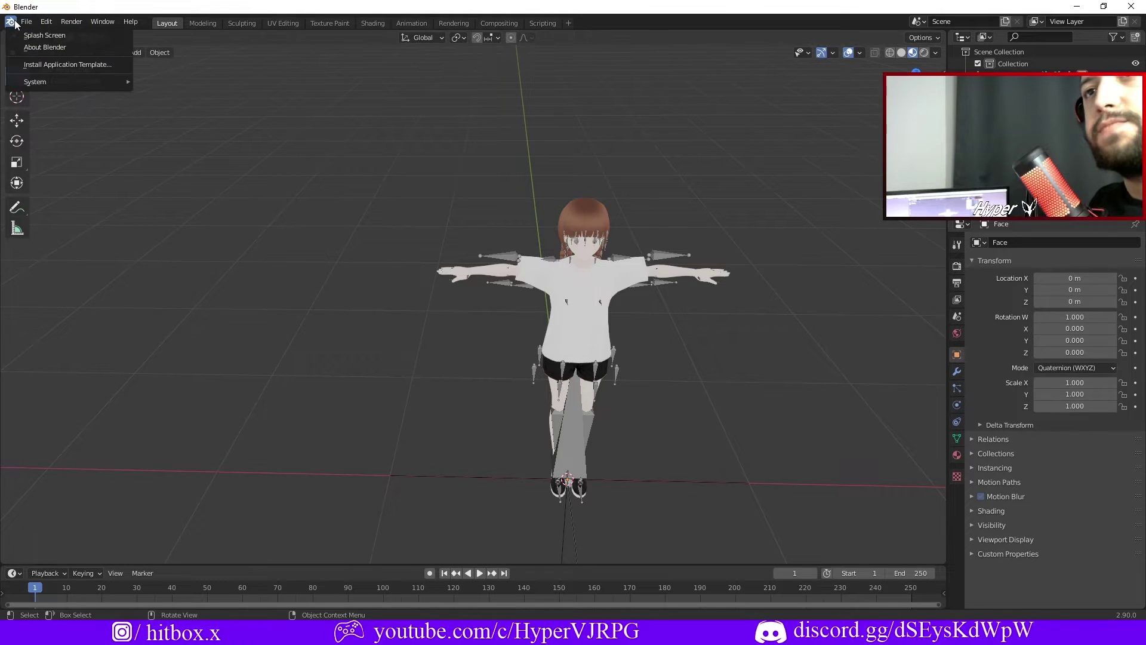
{"action": "left_click", "coordinate": [26, 21]}
{"action": "mouse_move", "coordinate": [45, 195]}
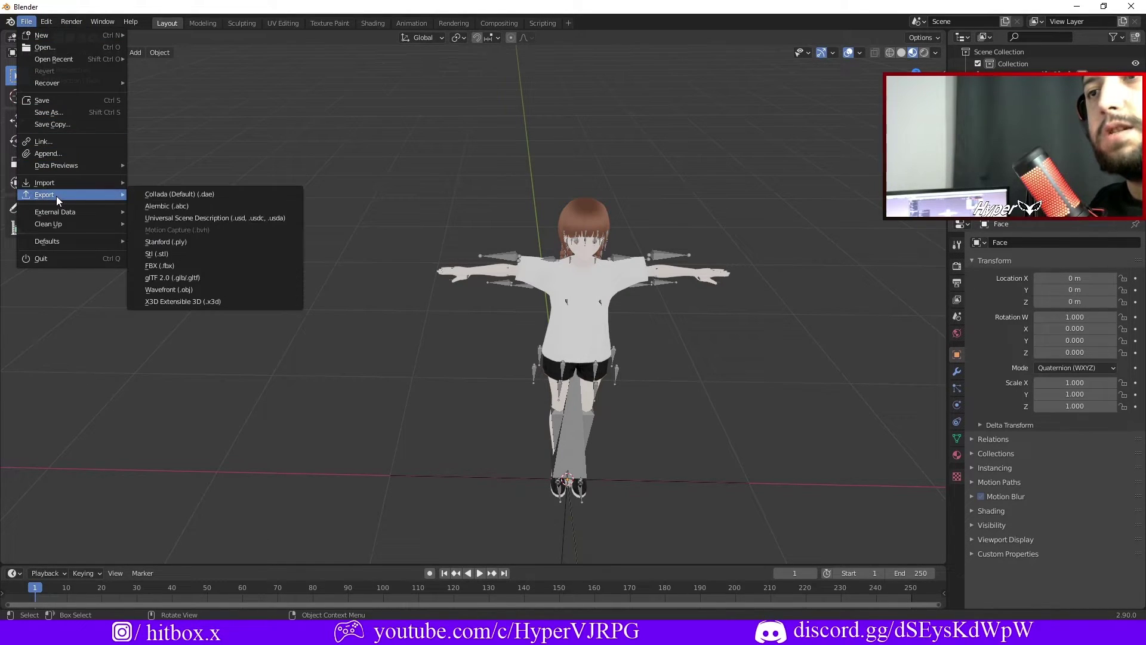
{"action": "left_click", "coordinate": [177, 265]}
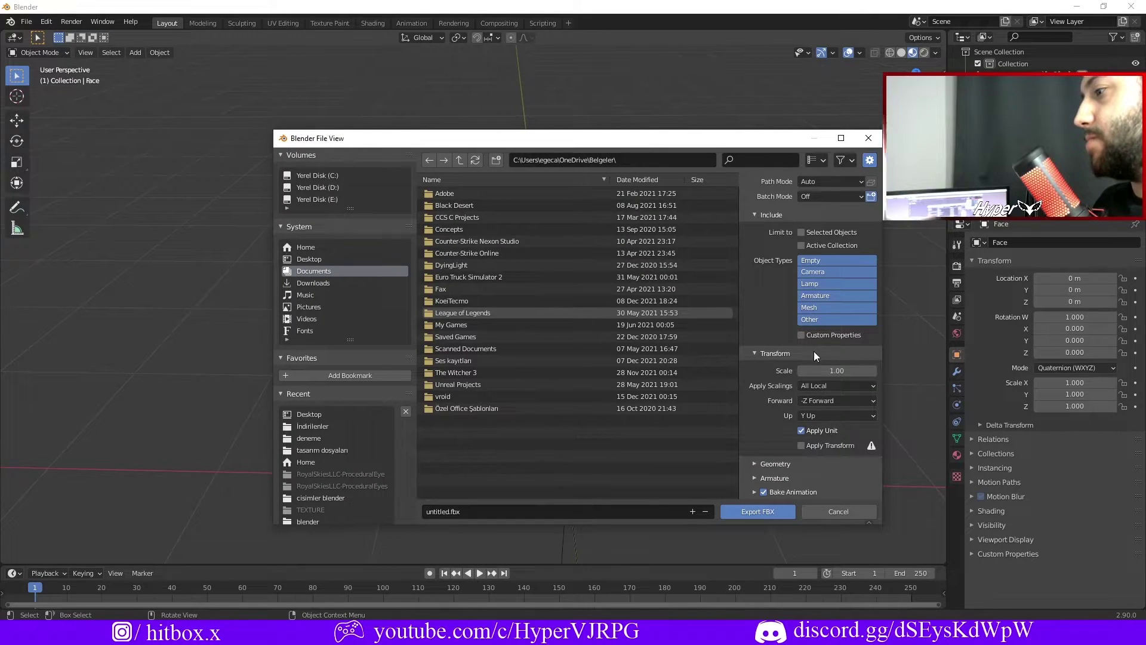
- Limit the export to Mesh objects, set Z Forward, and turn off Bake Animation
{"action": "left_click", "coordinate": [818, 305]}
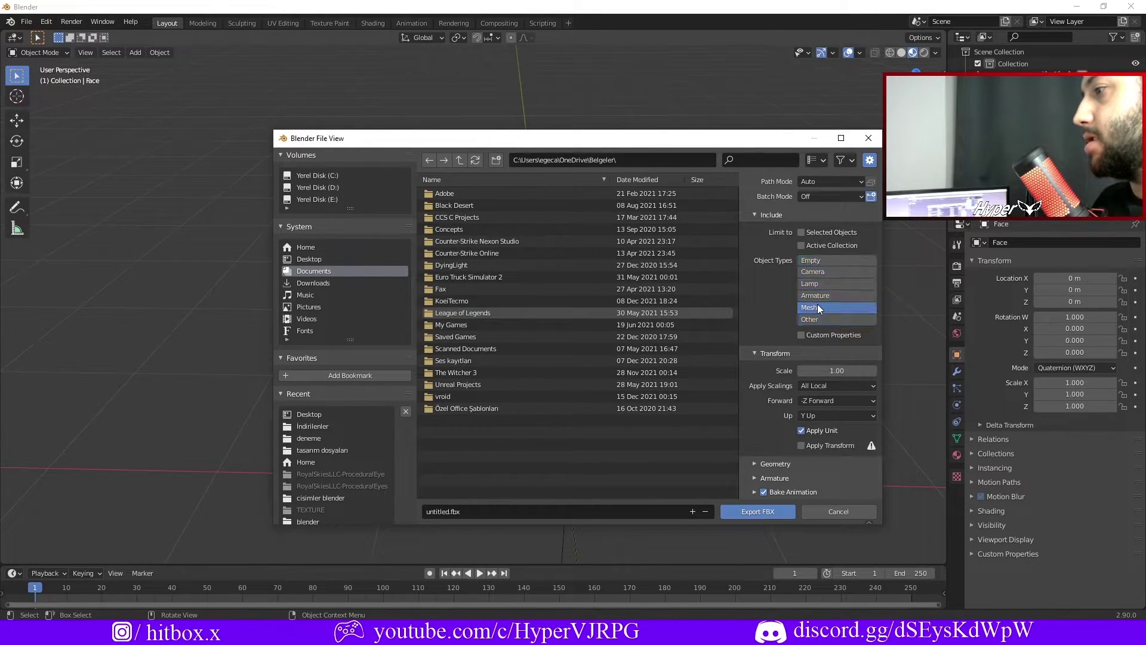
{"action": "scroll", "coordinate": [794, 282], "scroll_direction": "up", "scroll_amount": 2}
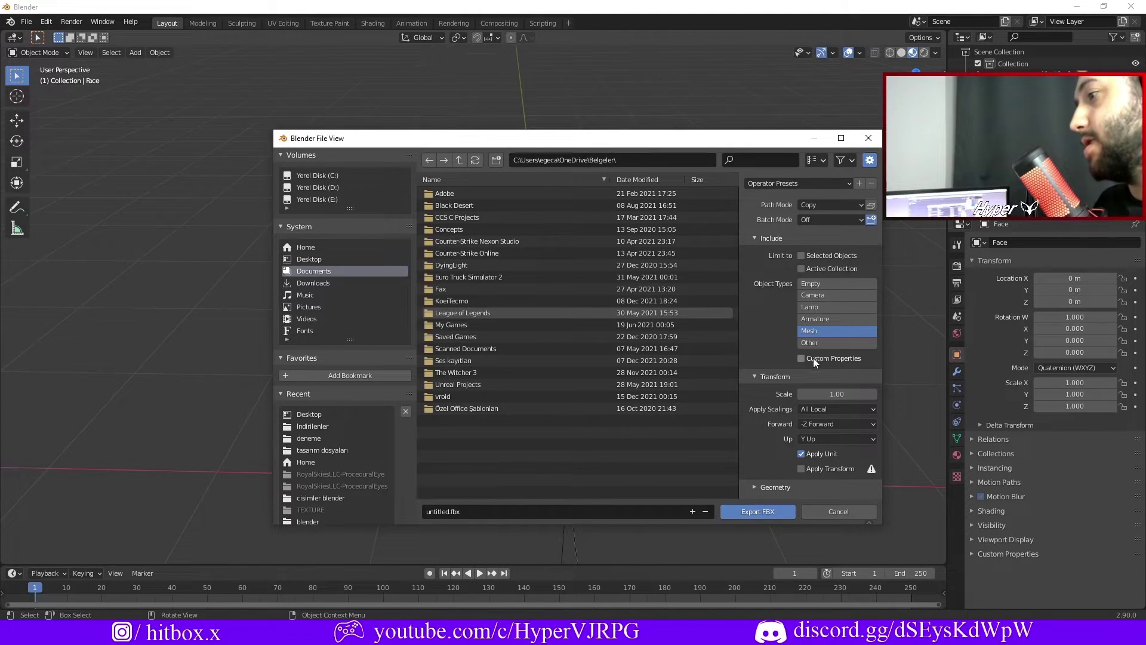
{"action": "scroll", "coordinate": [833, 399], "scroll_direction": "down", "scroll_amount": 1}
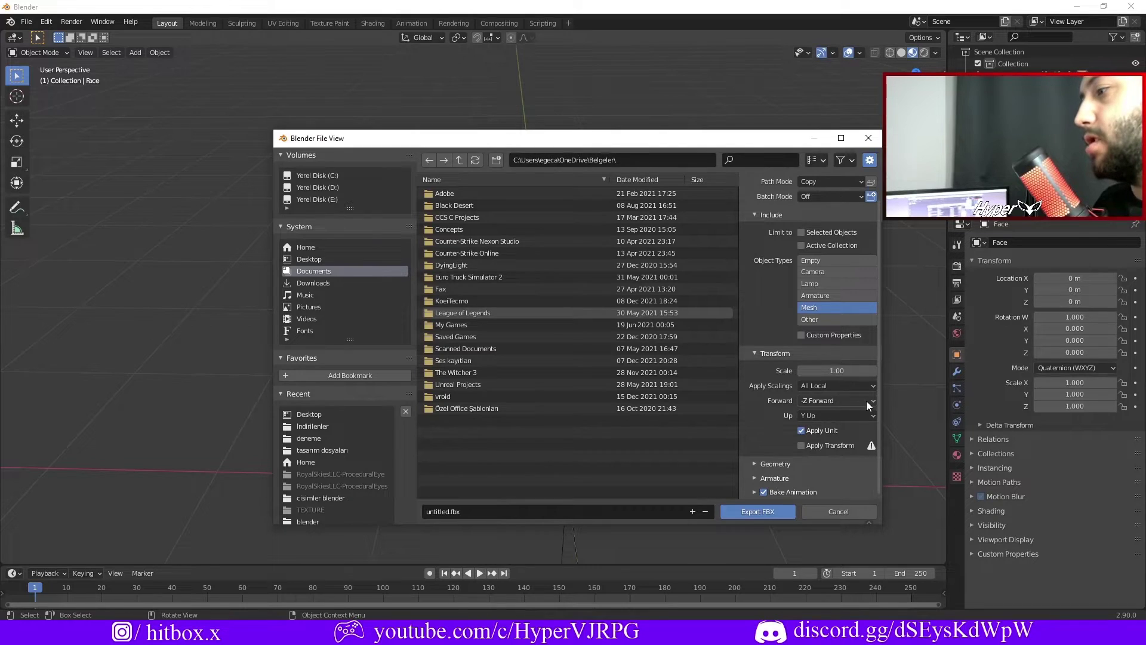
{"action": "left_click", "coordinate": [834, 403]}
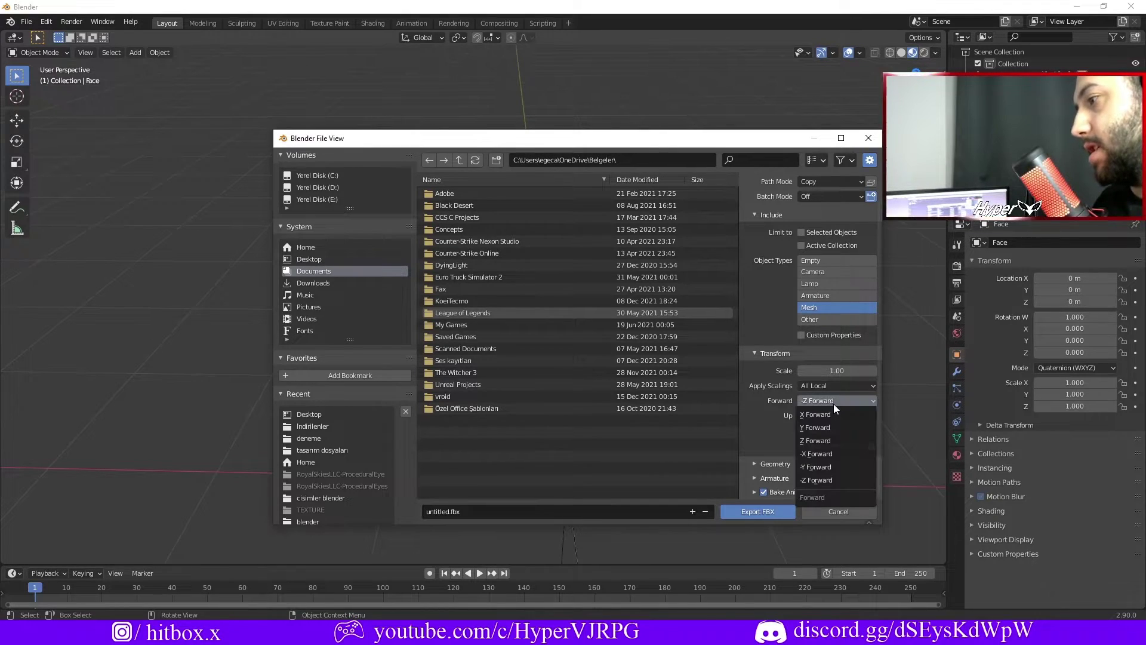
{"action": "left_click", "coordinate": [830, 440]}
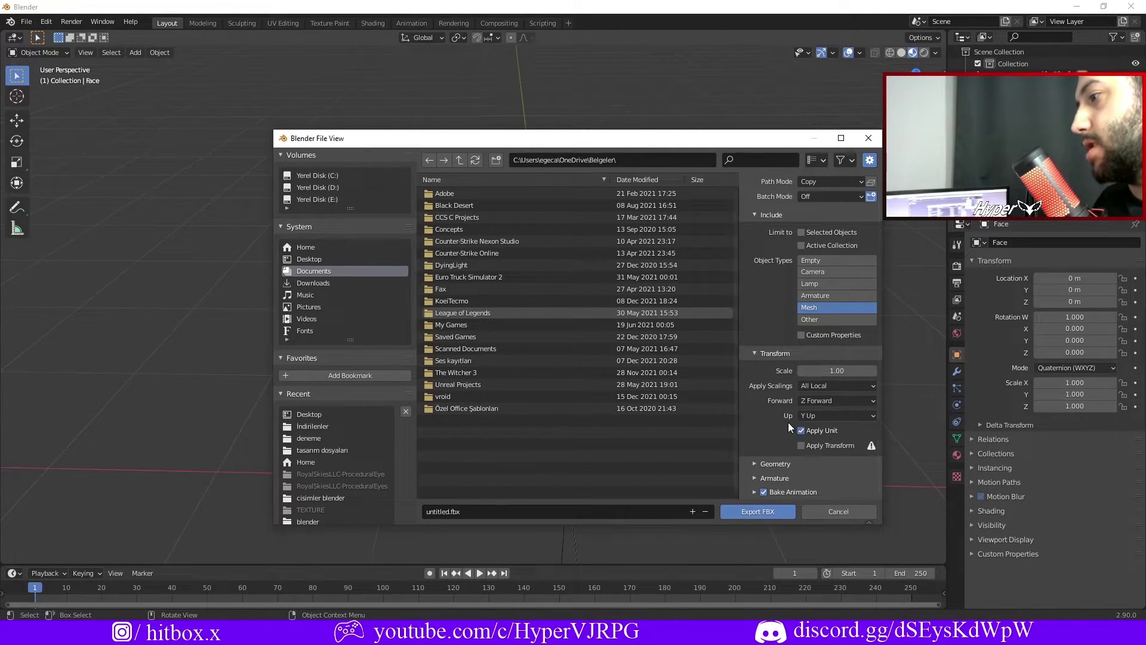
{"action": "left_click", "coordinate": [768, 464]}
{"action": "scroll", "coordinate": [762, 485], "scroll_direction": "down", "scroll_amount": 5}
{"action": "left_click", "coordinate": [761, 485]}
{"action": "left_click", "coordinate": [772, 397]}
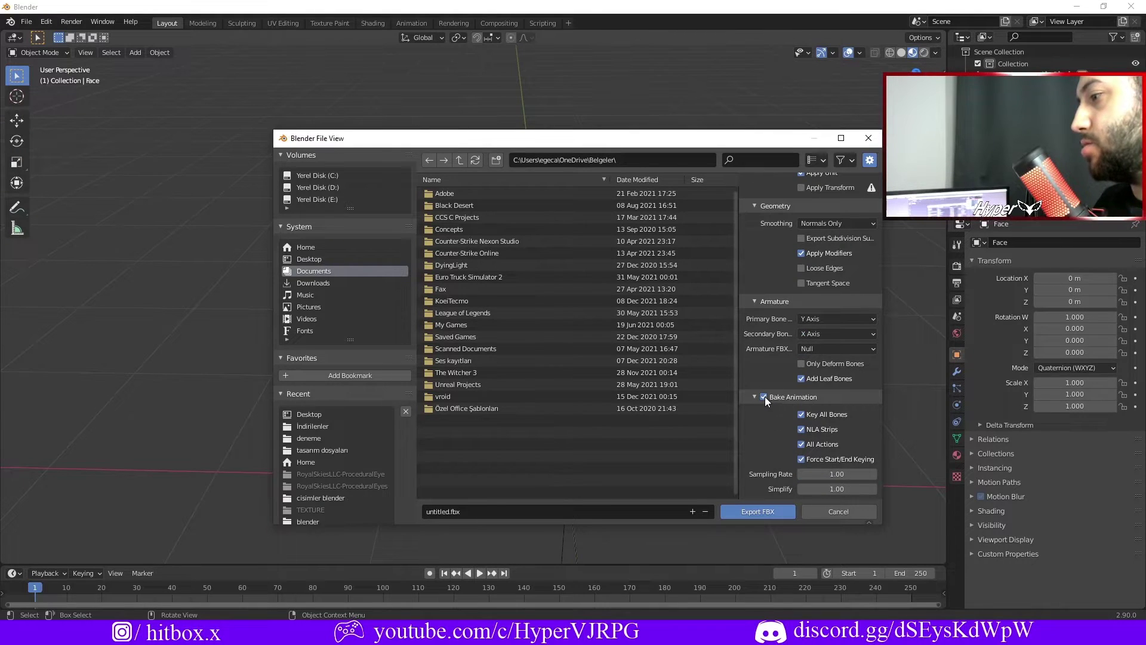
{"action": "left_click", "coordinate": [764, 394]}
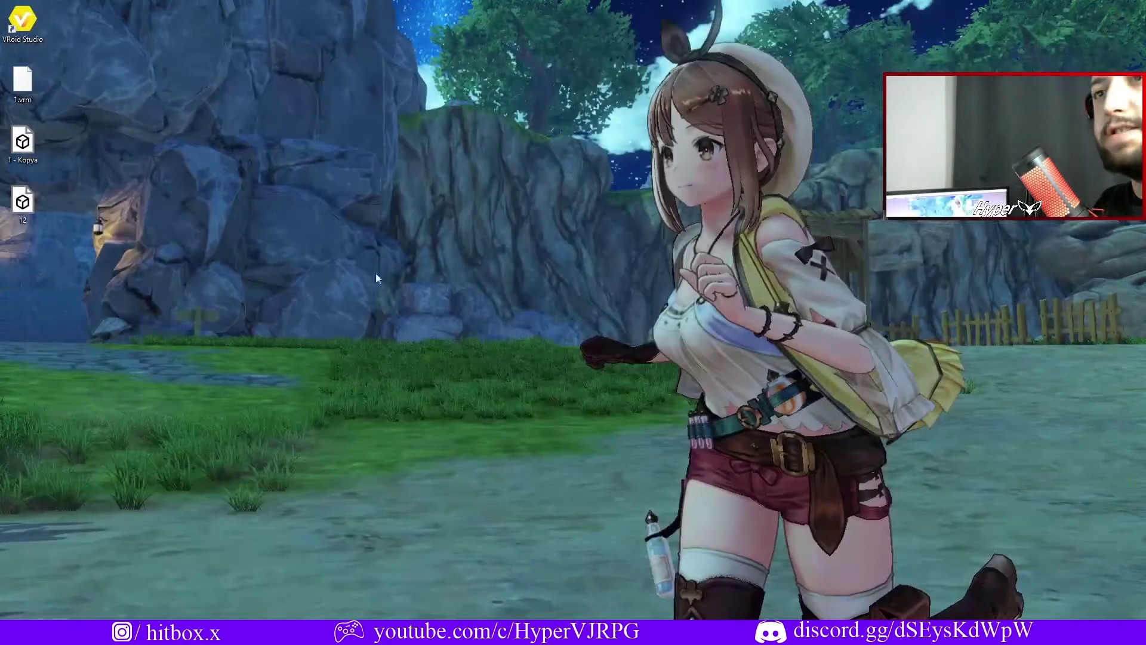
- Check the exported 12 file's properties, then look around the loaded ThirdPersonExampleMap level
{"action": "right_click", "coordinate": [11, 196]}
{"action": "left_click", "coordinate": [71, 400]}
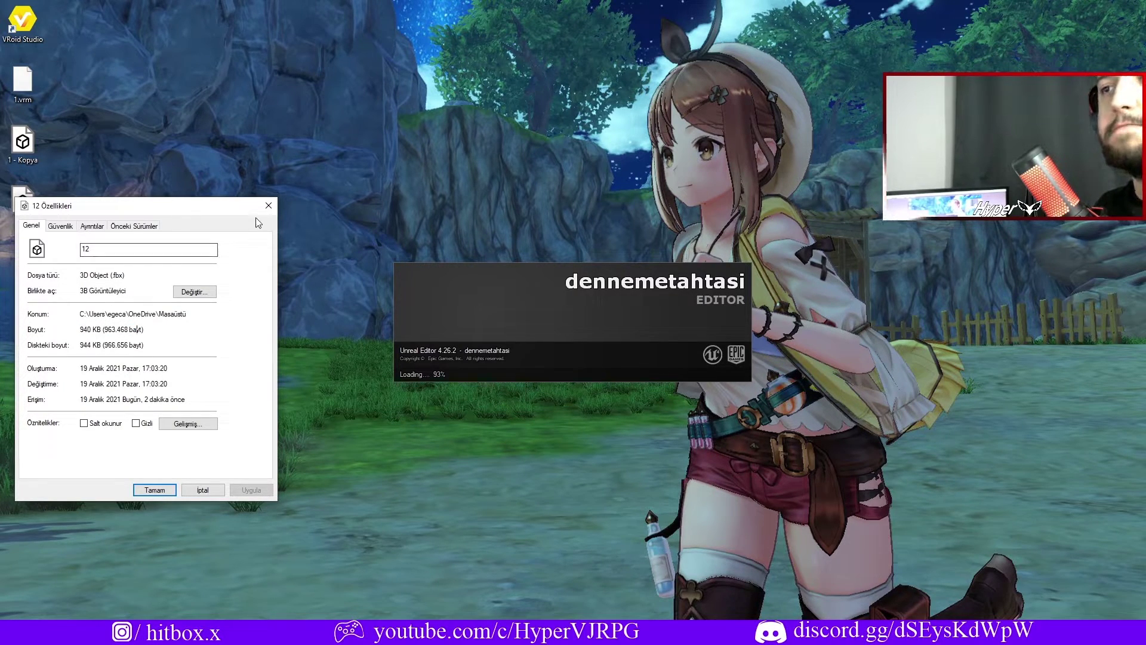
{"action": "left_click", "coordinate": [269, 206]}
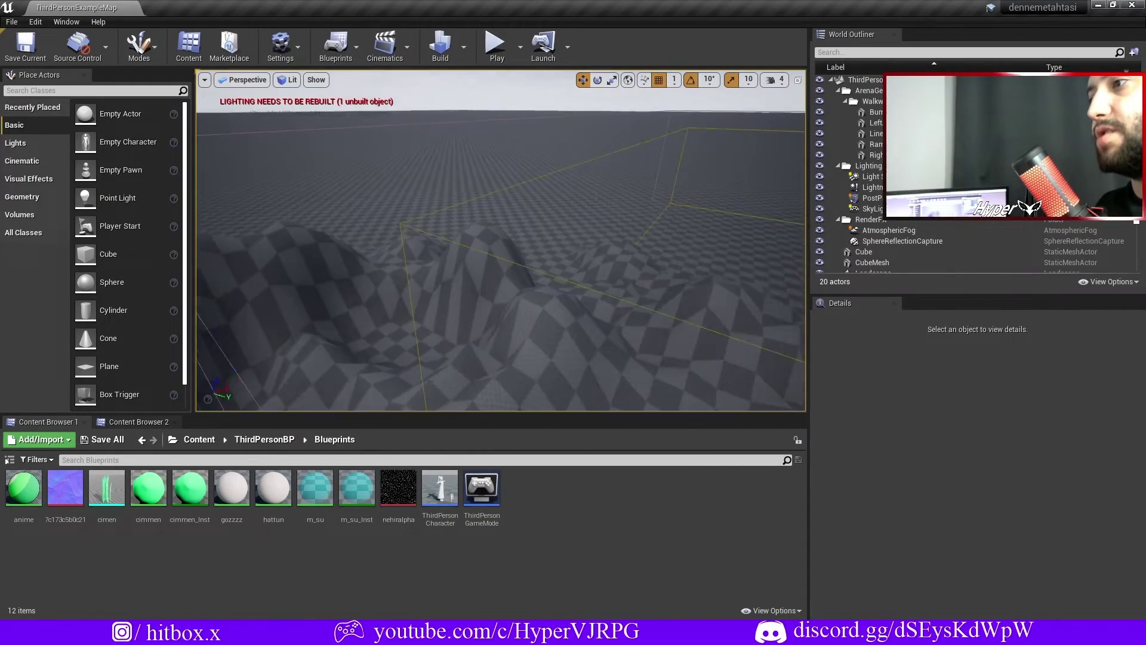
{"action": "right_click_drag", "start_coordinate": [409, 258], "coordinate": [430, 257]}
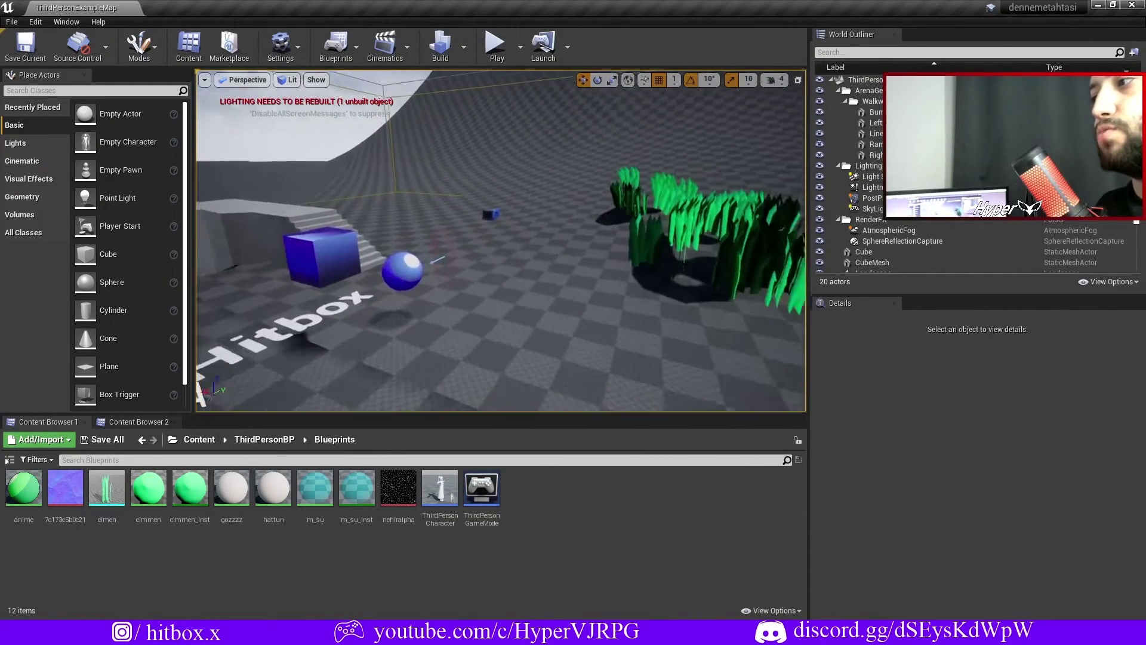
- Orbit the level, select ThirdPersonCharacter, and restore the editor to a smaller window
{"action": "right_click_drag", "start_coordinate": [500, 240], "coordinate": [500, 228]}
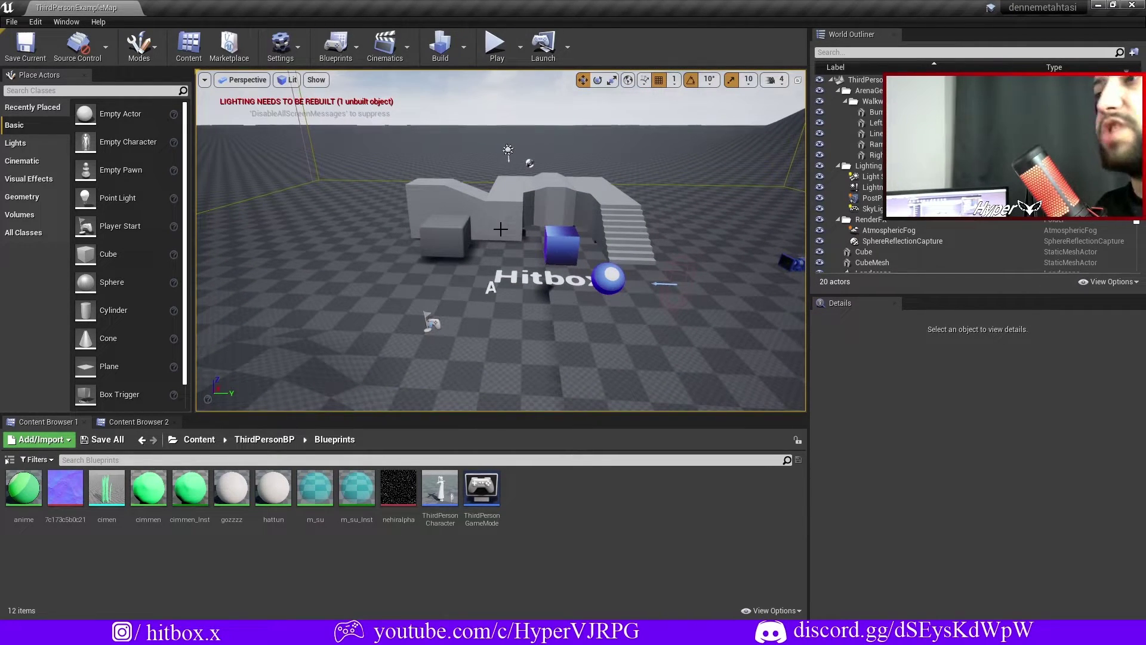
{"action": "right_click_drag", "start_coordinate": [500, 228], "coordinate": [425, 237]}
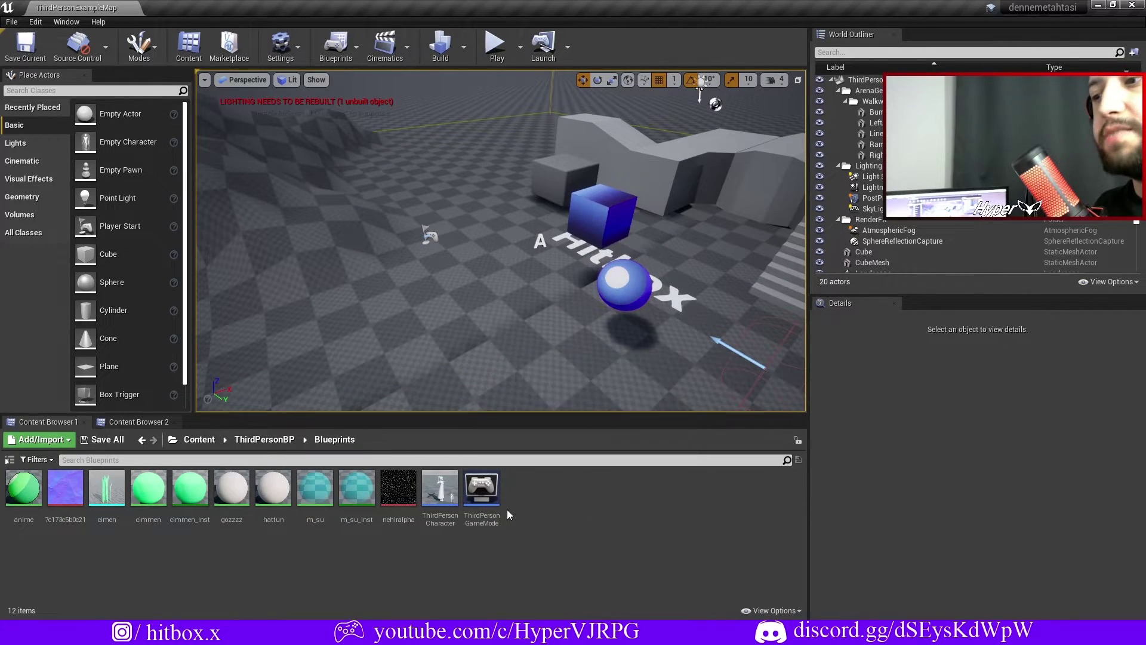
{"action": "left_click", "coordinate": [445, 488]}
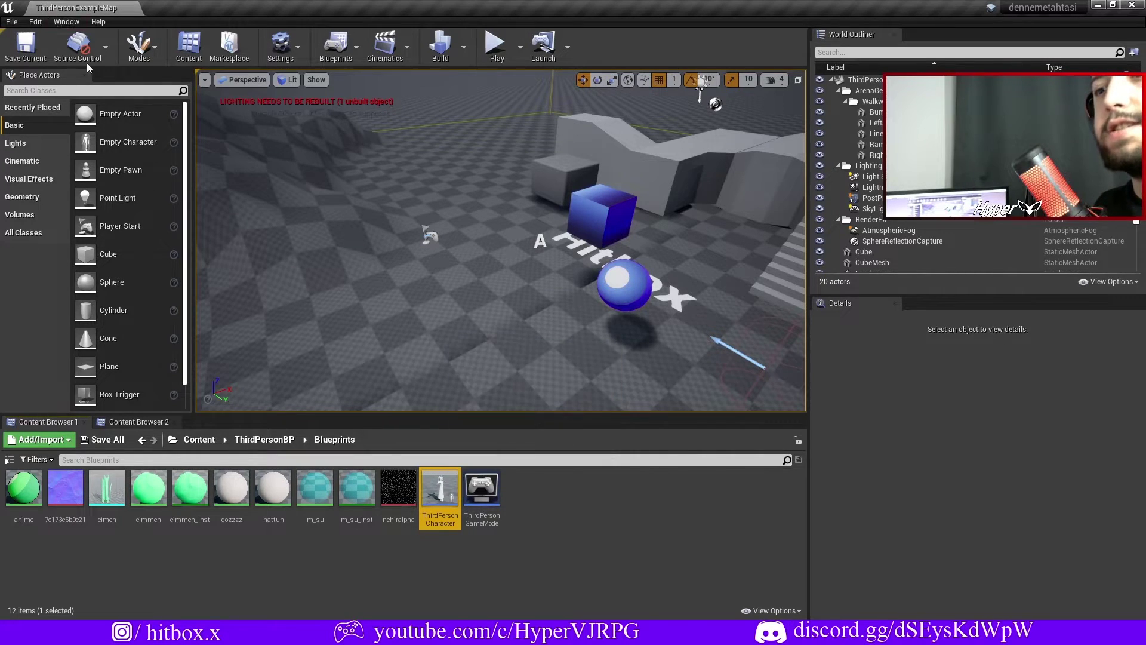
{"action": "left_click", "coordinate": [311, 547]}
{"action": "key", "text": "super+Down"}
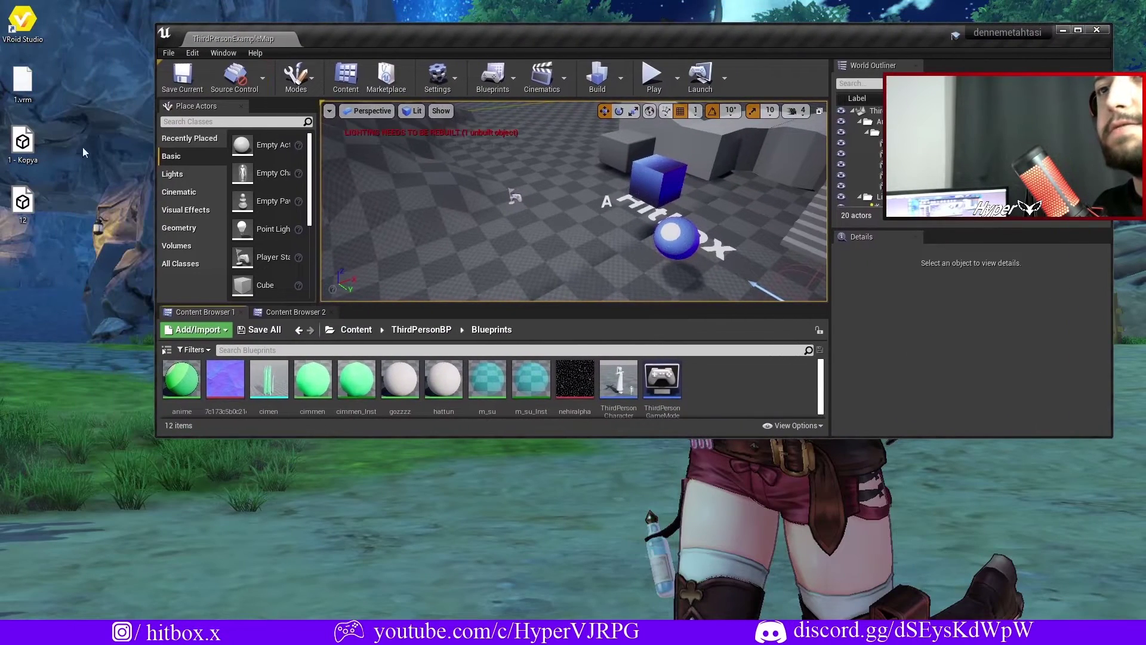
- Import 12.fbx into the Blueprints folder as a skeletal mesh with no skeleton
{"action": "left_click", "coordinate": [21, 203]}
{"action": "left_click_drag", "start_coordinate": [21, 203], "coordinate": [725, 392]}
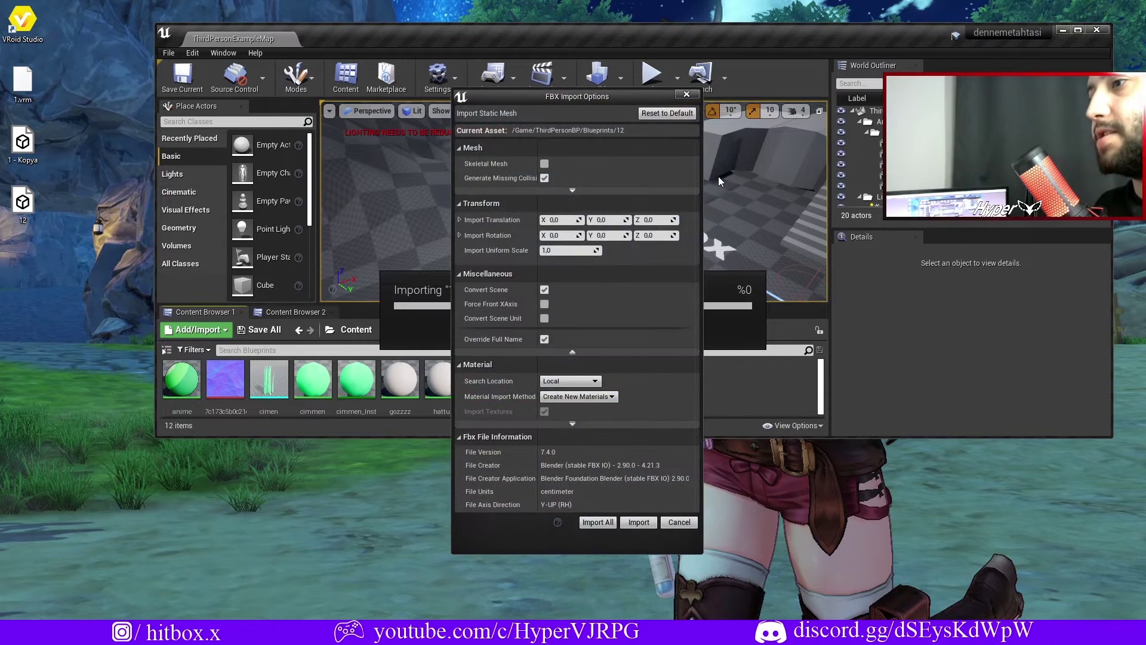
{"action": "left_click", "coordinate": [544, 164]}
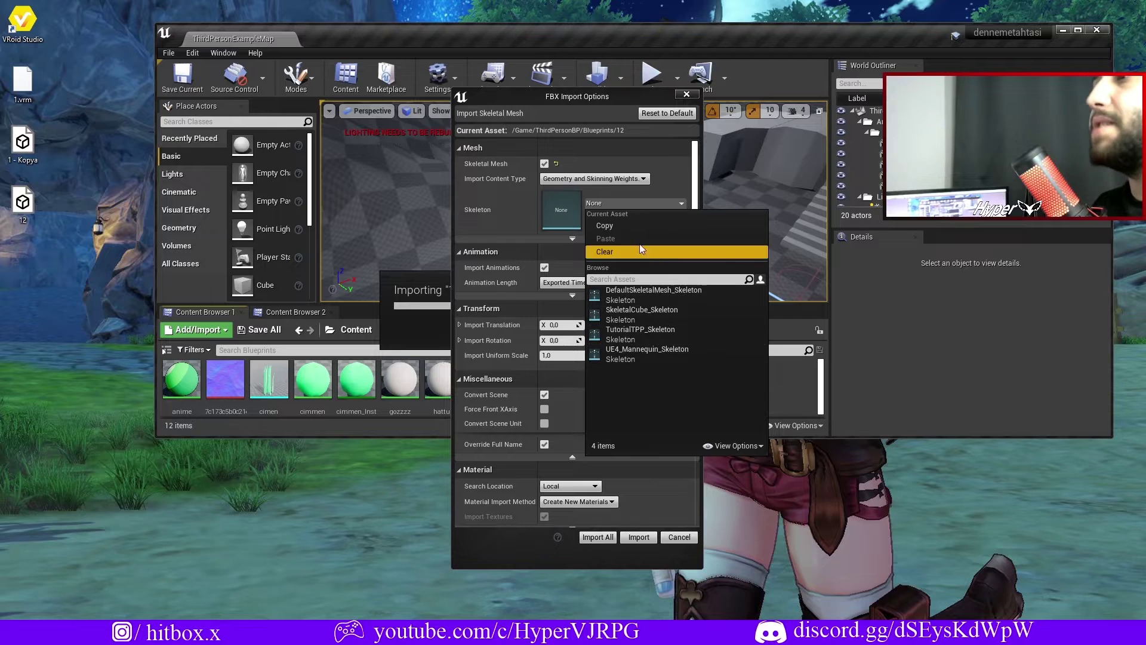
{"action": "left_click", "coordinate": [608, 157]}
{"action": "left_click", "coordinate": [541, 164]}
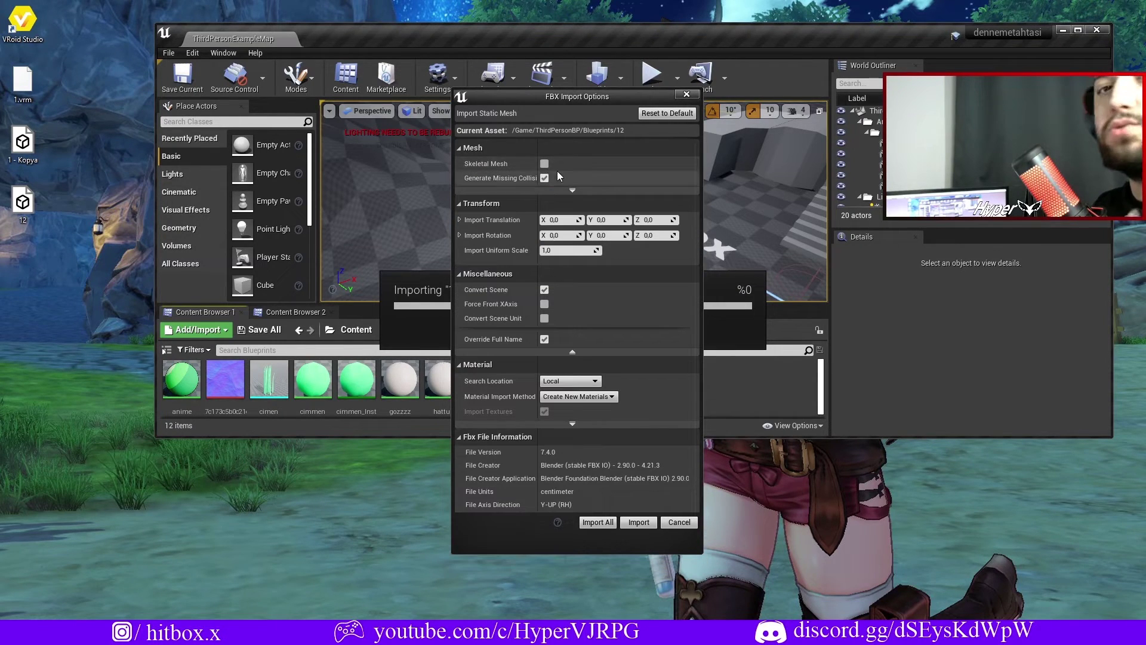
{"action": "left_click", "coordinate": [544, 164]}
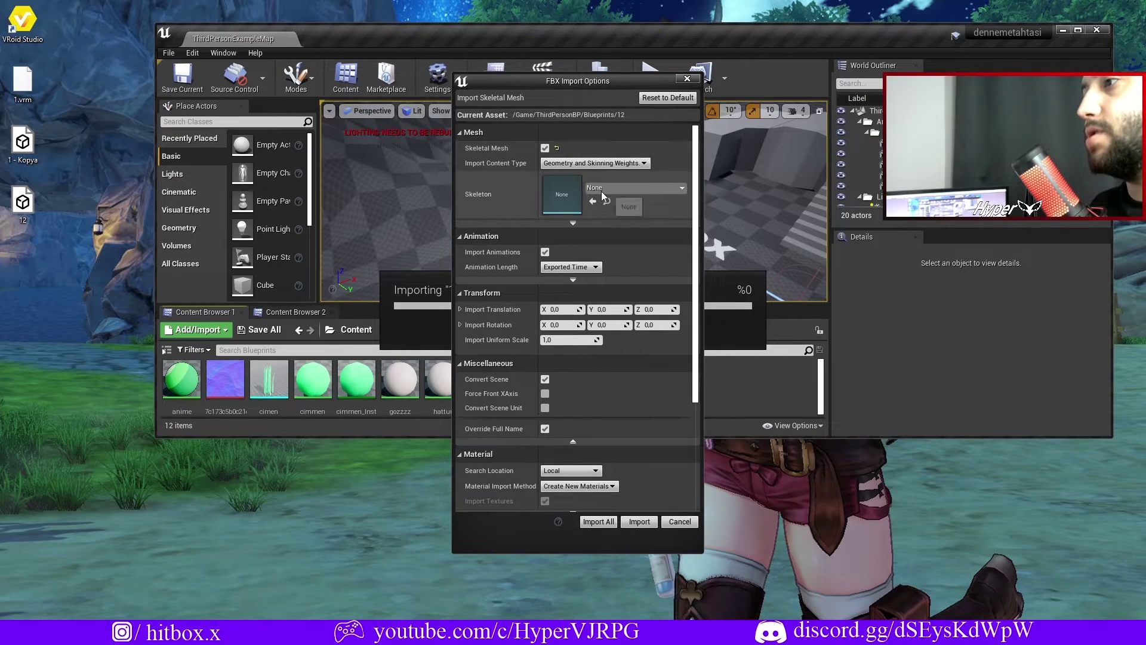
{"action": "left_click", "coordinate": [607, 194]}
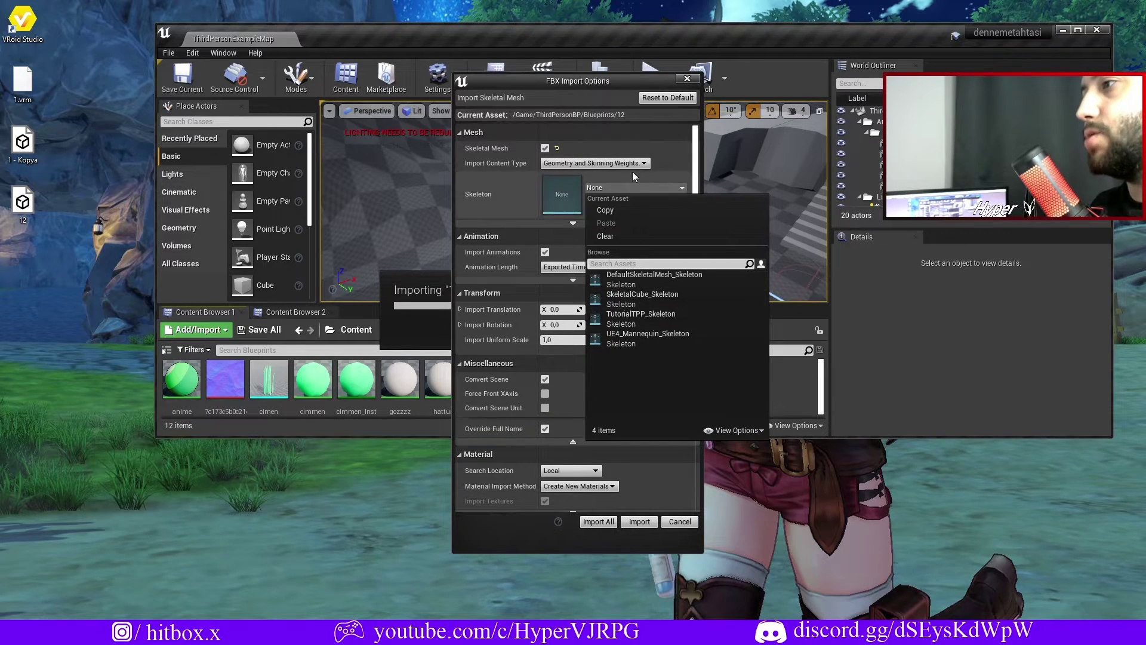
{"action": "left_click", "coordinate": [681, 132]}
{"action": "scroll", "coordinate": [590, 292], "scroll_direction": "down", "scroll_amount": 2}
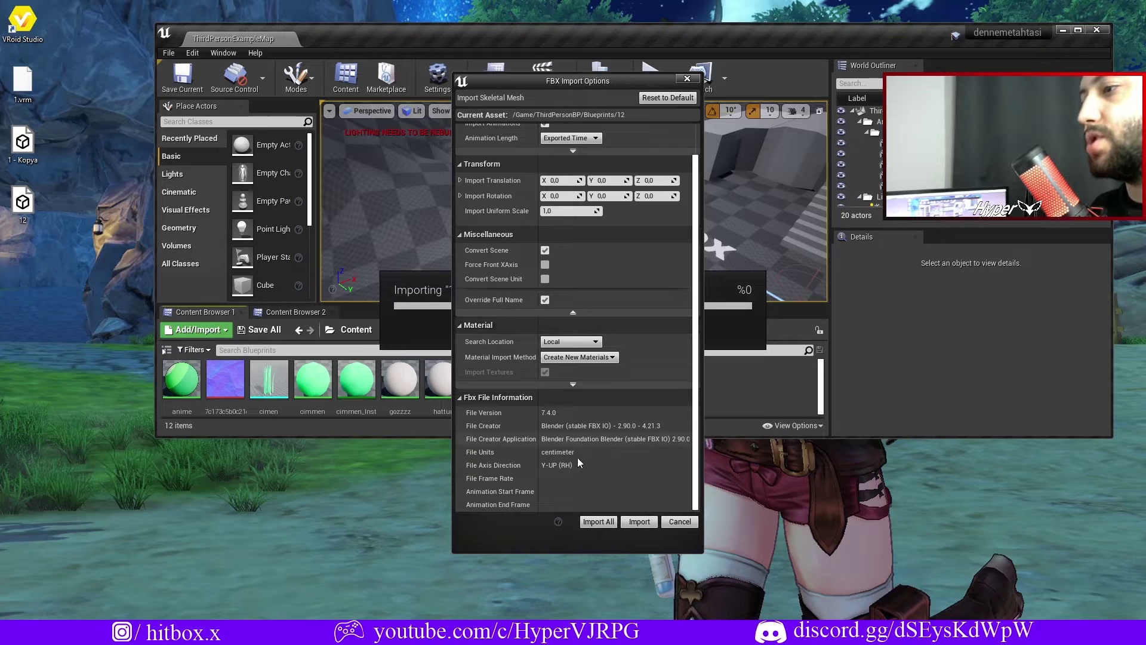
{"action": "left_click", "coordinate": [598, 521]}
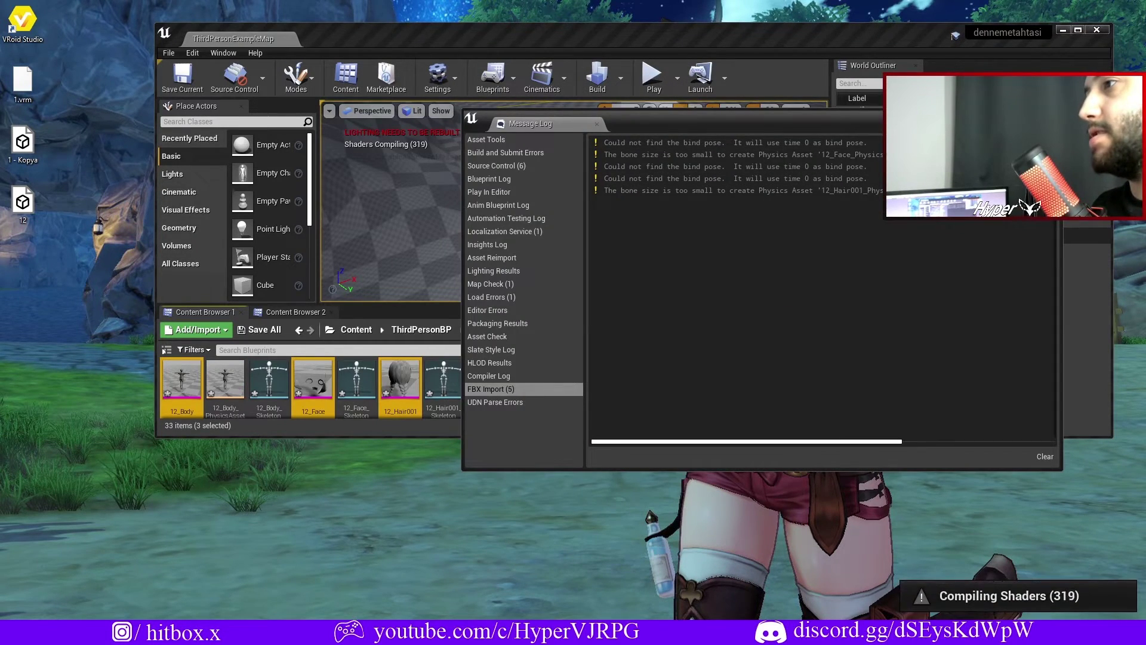
- Maximize the editor again and select the 12_Hair001 asset in the Content Browser
{"action": "left_click", "coordinate": [804, 45]}
{"action": "double_click", "coordinate": [804, 44]}
{"action": "left_click", "coordinate": [235, 493]}
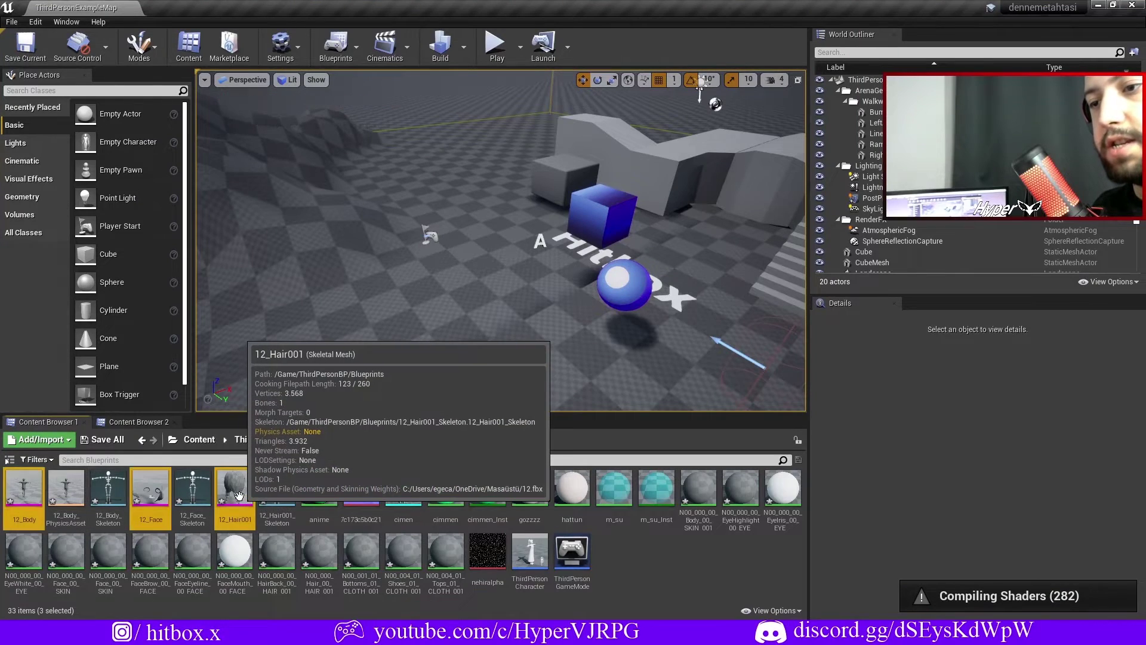
- Place the 12 physics asset, body, face and hair meshes in the level, then frame them and select the hair
{"action": "left_click", "coordinate": [66, 493]}
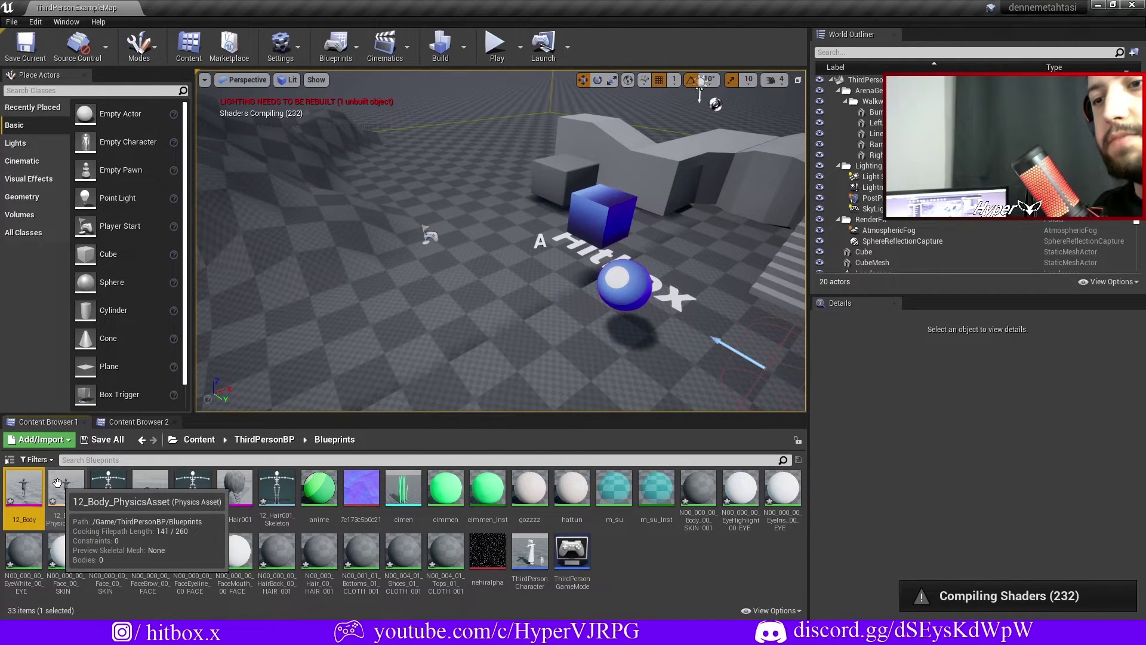
{"action": "mouse_move", "coordinate": [65, 493]}
{"action": "left_mouse_down"}
{"action": "mouse_move", "coordinate": [390, 372]}
{"action": "mouse_move", "coordinate": [455, 332]}
{"action": "left_mouse_up"}
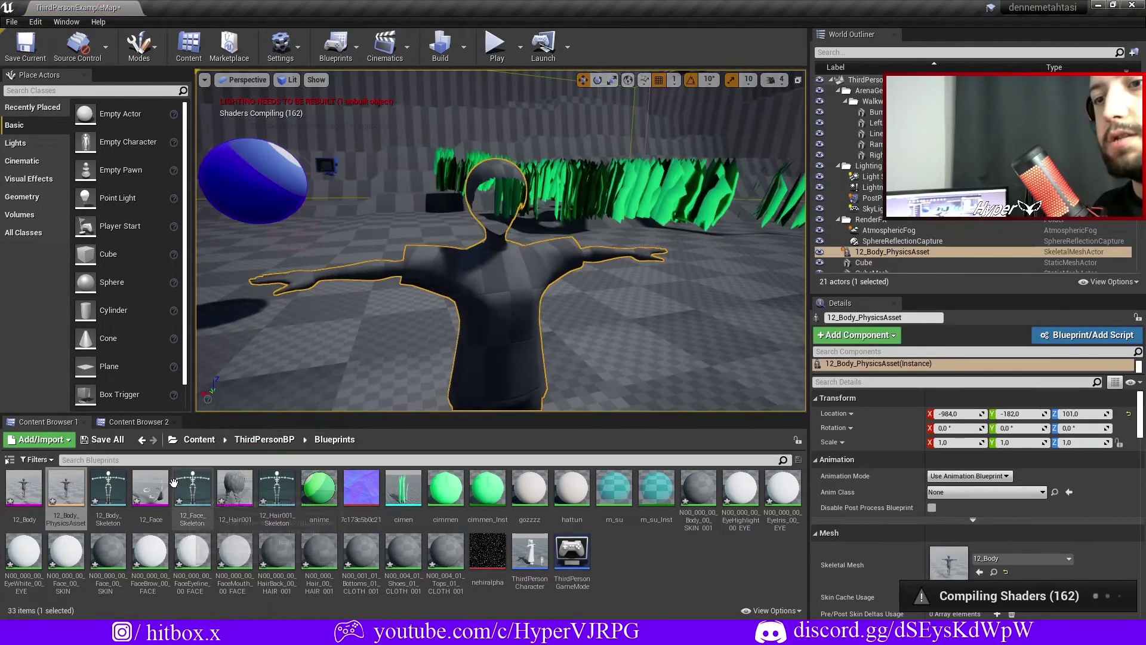
{"action": "left_click_drag", "start_coordinate": [155, 487], "coordinate": [366, 340]}
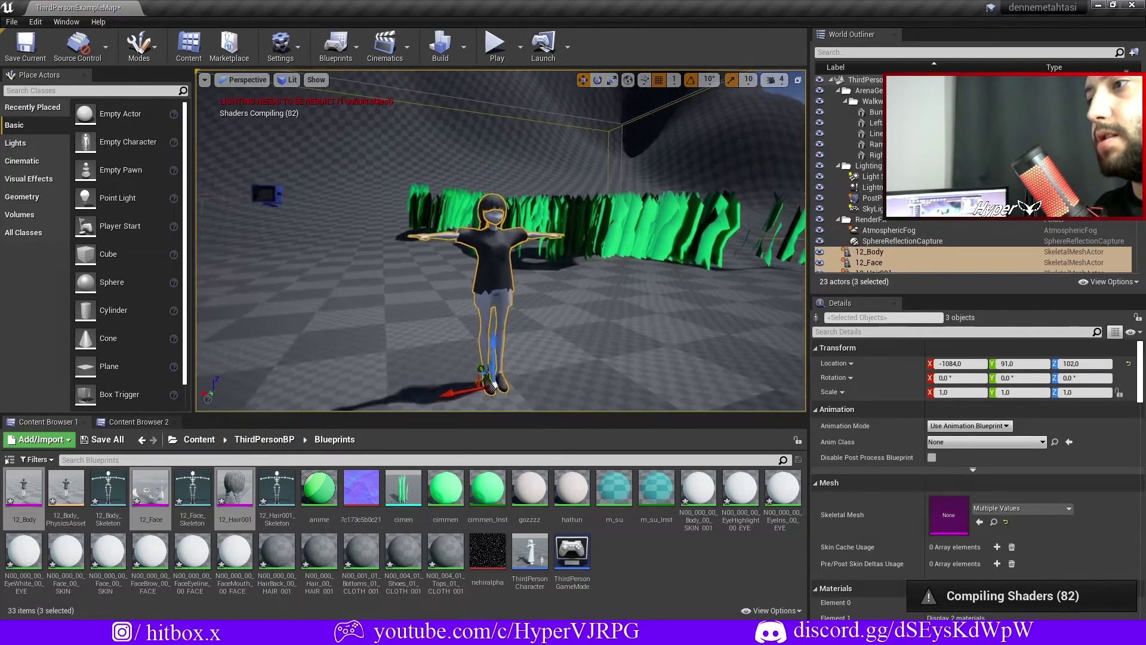
{"action": "key", "text": "f"}
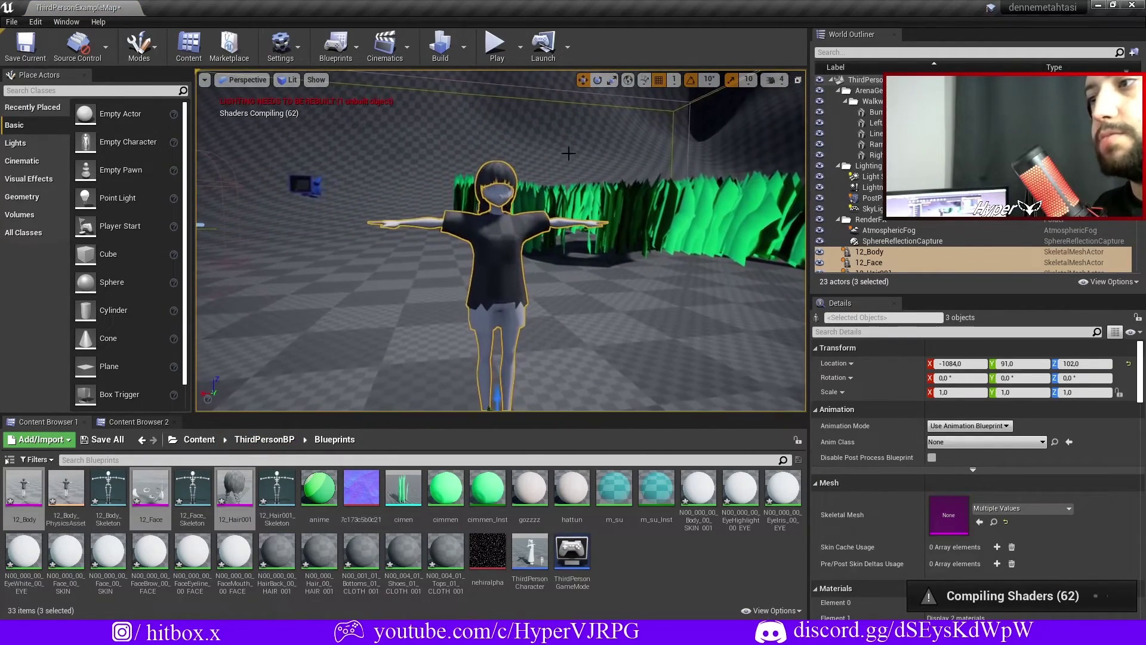
{"action": "left_click", "coordinate": [497, 179]}
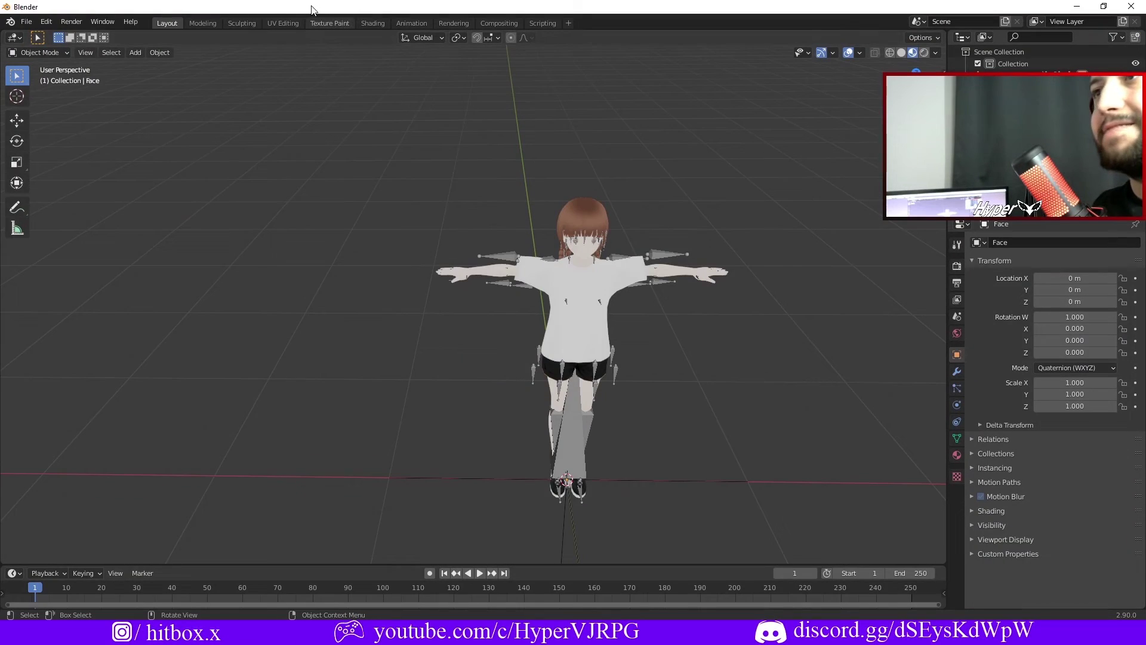
- Switch to the Shading workspace and show the _13 shoe texture in the image editor
{"action": "left_click", "coordinate": [372, 23]}
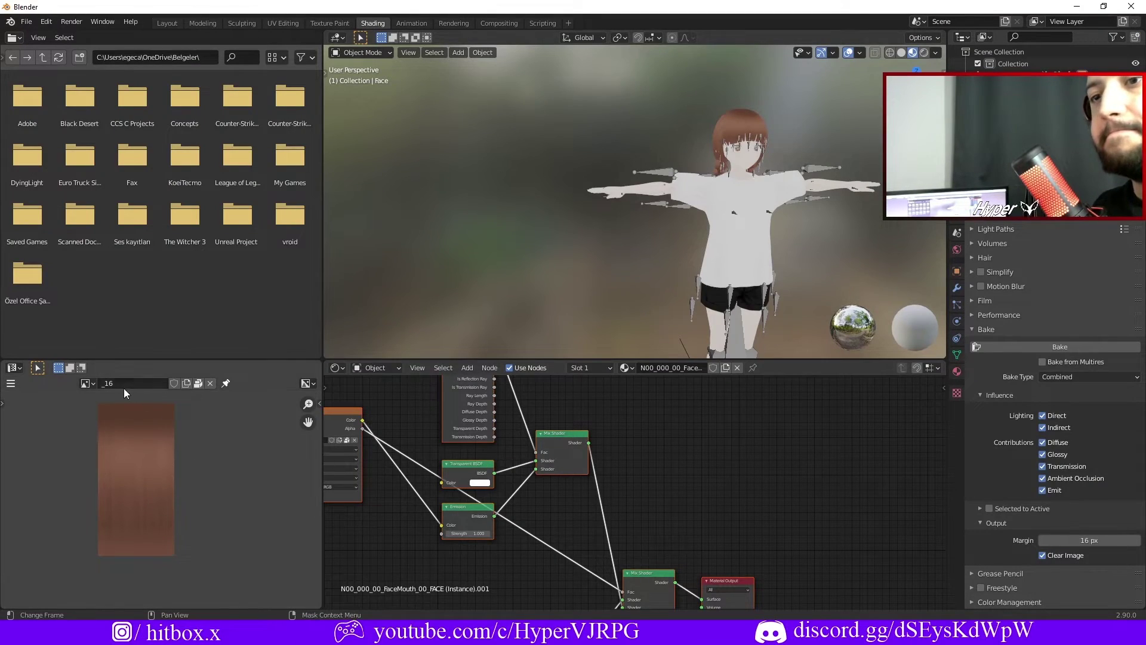
{"action": "left_click", "coordinate": [84, 384]}
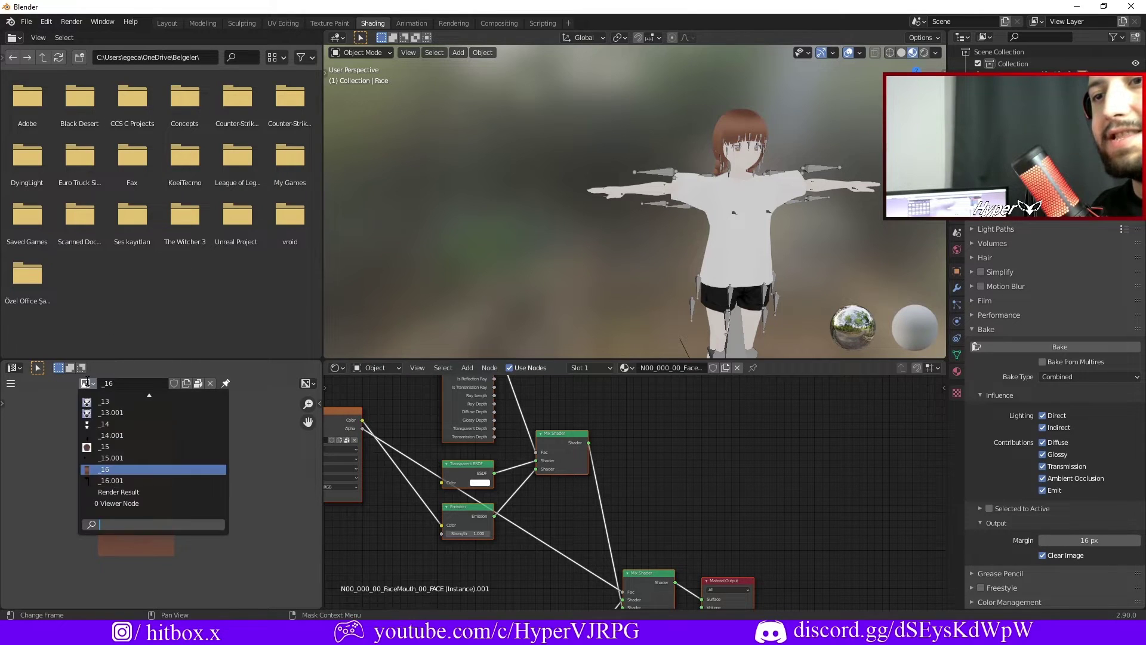
{"action": "left_click", "coordinate": [85, 385]}
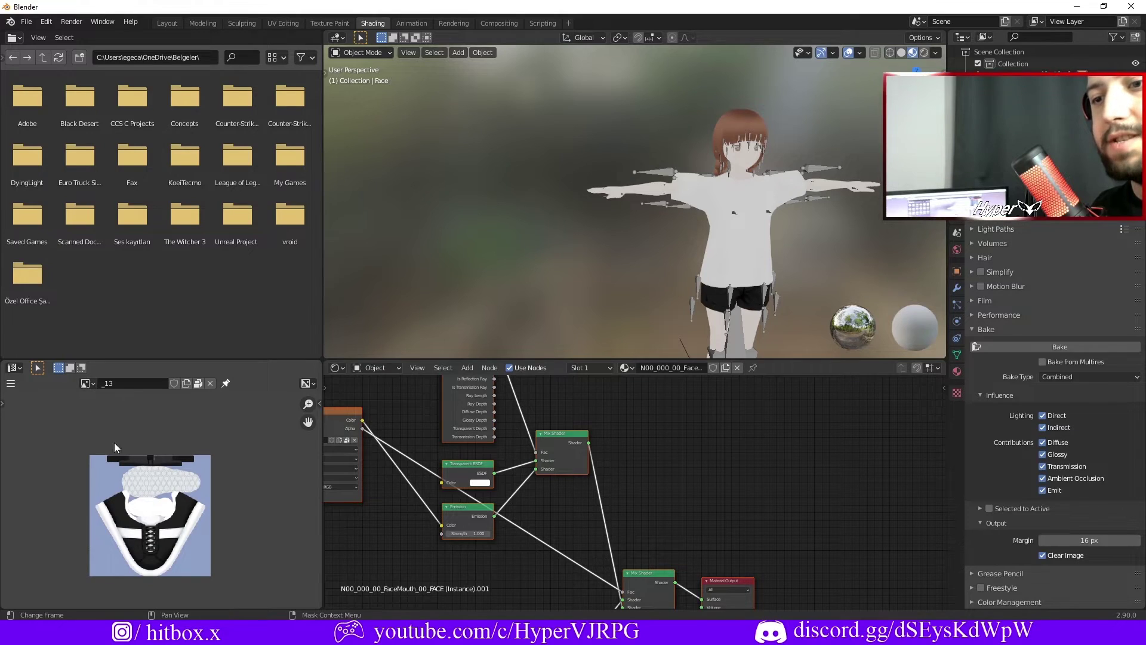
{"action": "scroll", "coordinate": [190, 505], "scroll_direction": "up", "scroll_amount": 1}
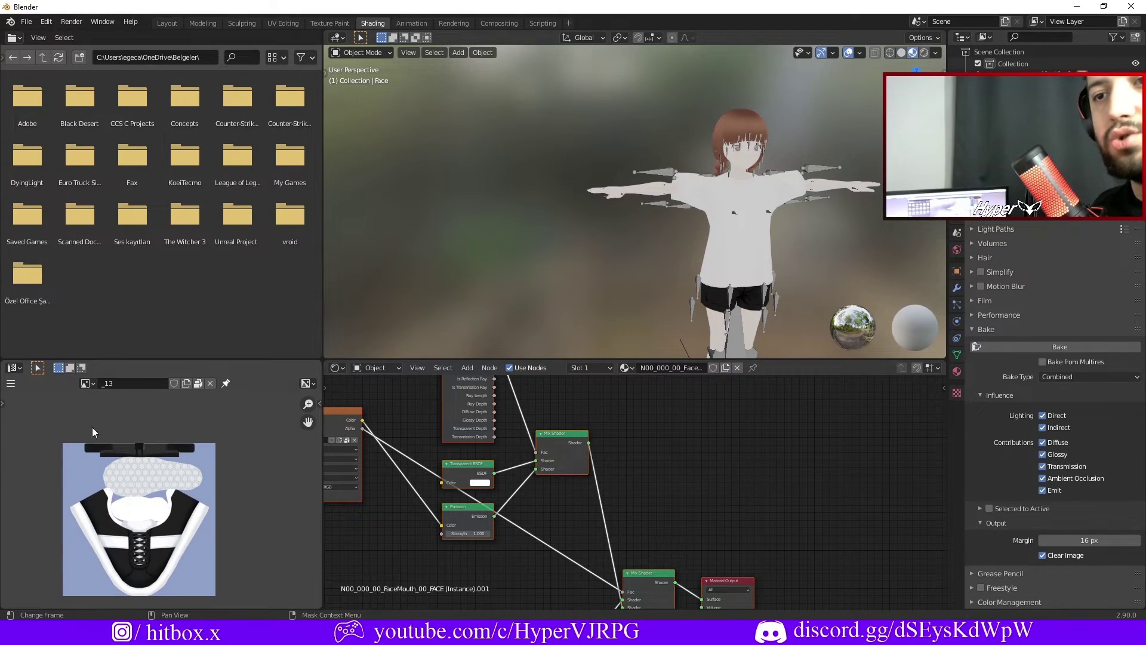
- Save the _13 texture to the Desktop as 012.png
{"action": "left_click", "coordinate": [11, 384]}
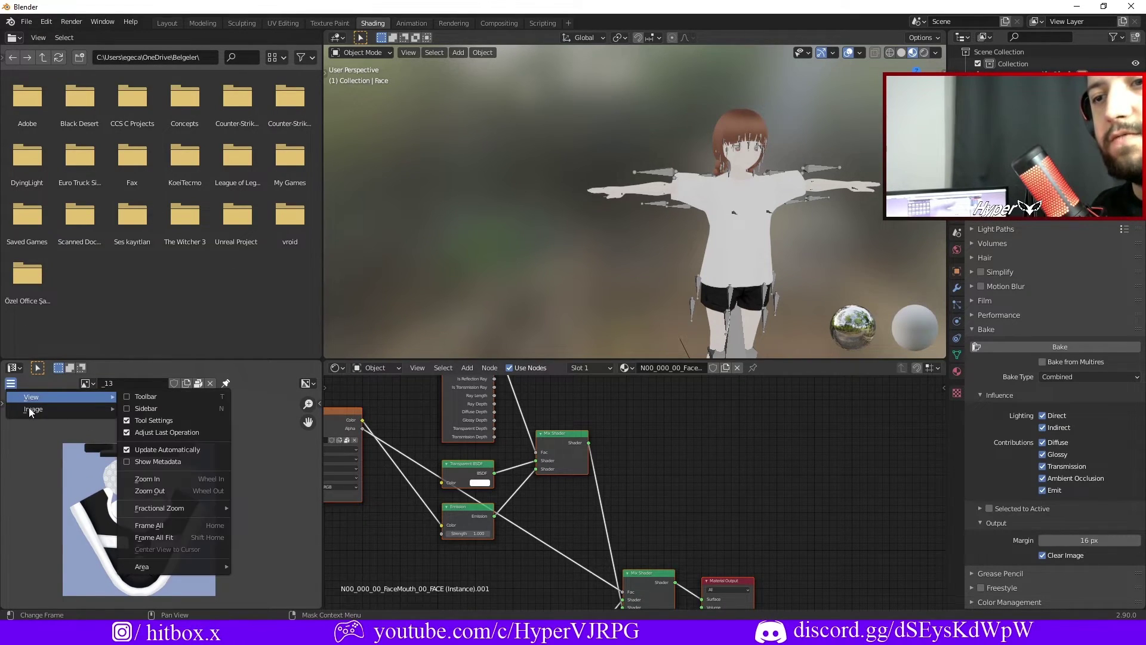
{"action": "mouse_move", "coordinate": [33, 410]}
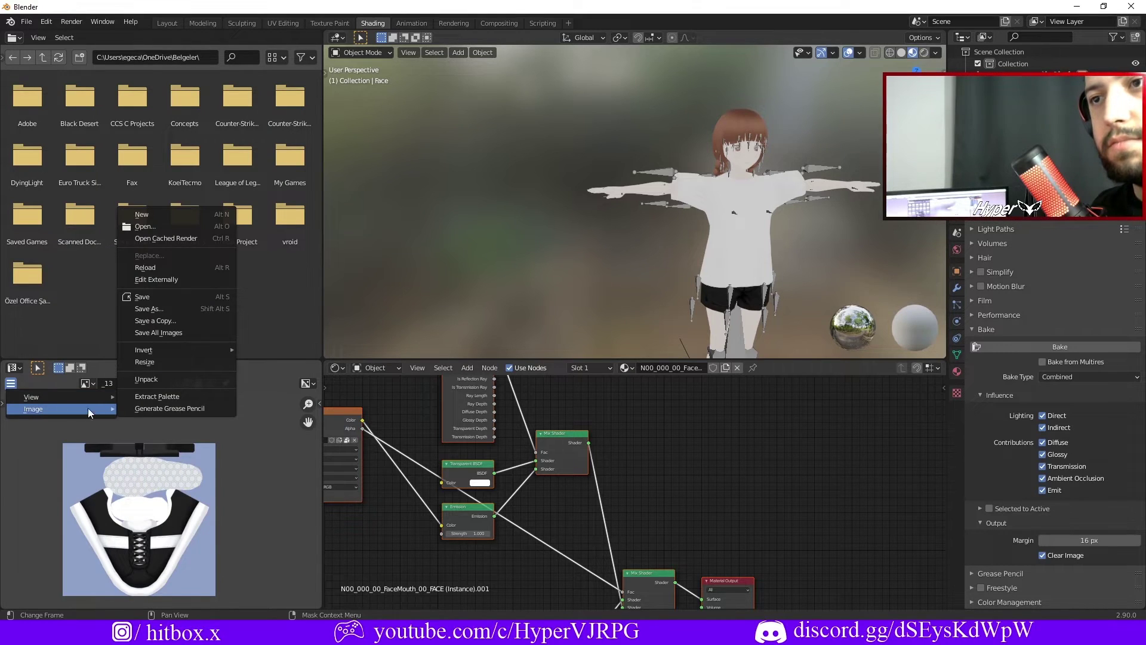
{"action": "left_click", "coordinate": [174, 299]}
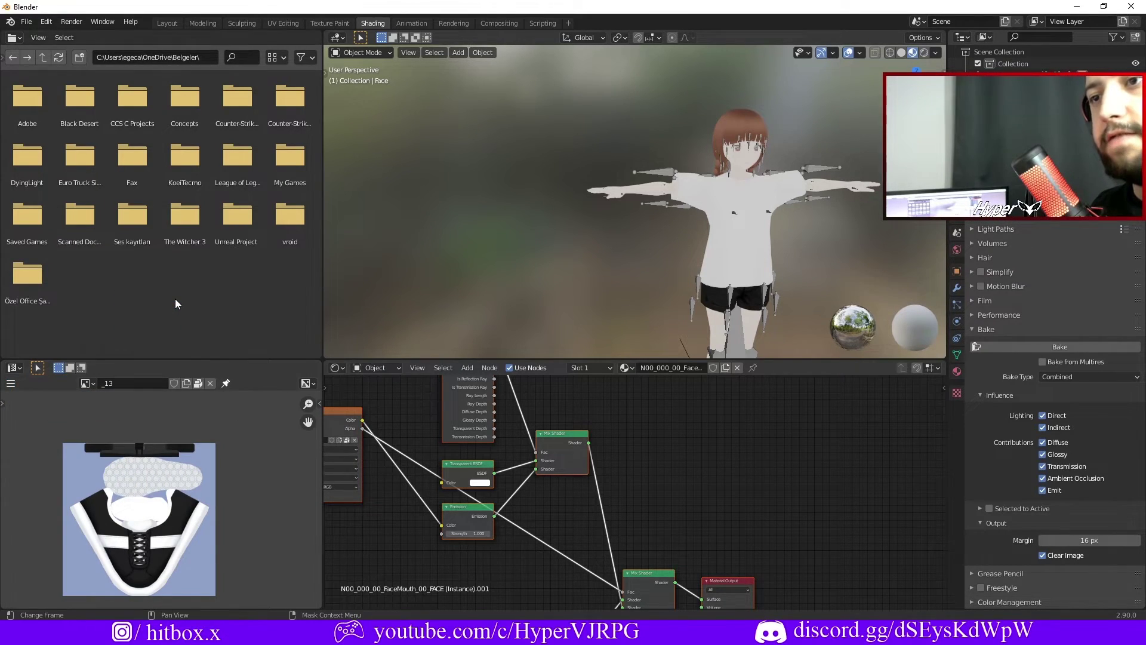
{"action": "left_click", "coordinate": [10, 383]}
{"action": "mouse_move", "coordinate": [33, 408]}
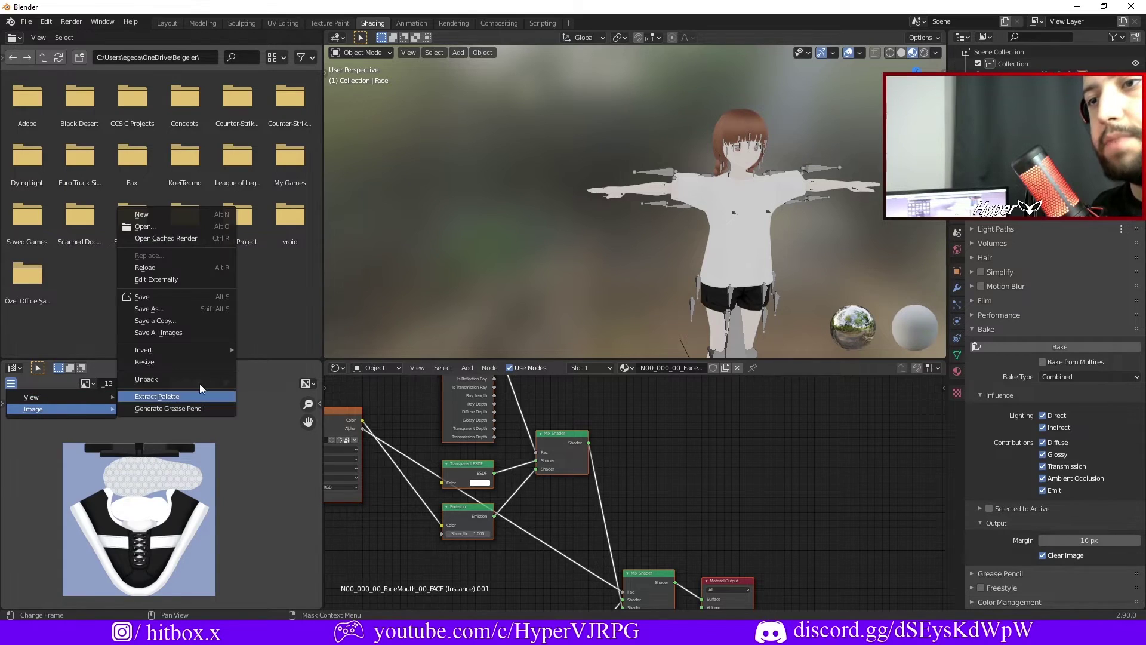
{"action": "left_click", "coordinate": [193, 308]}
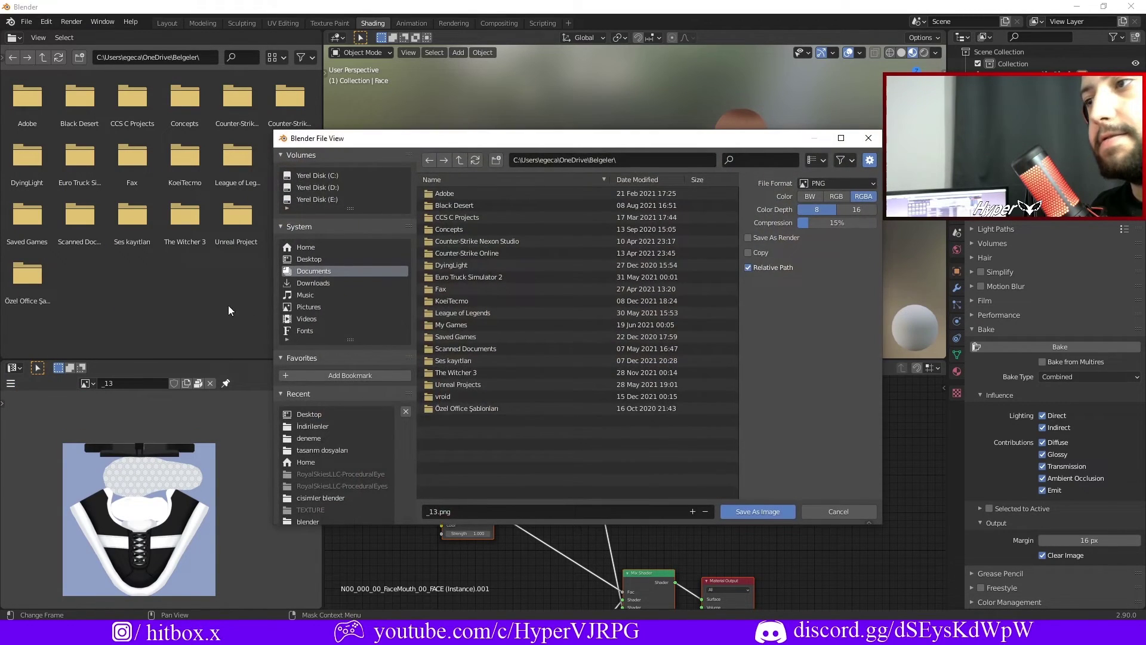
{"action": "left_click", "coordinate": [307, 260]}
{"action": "left_click", "coordinate": [434, 509]}
{"action": "type", "text": "012"}
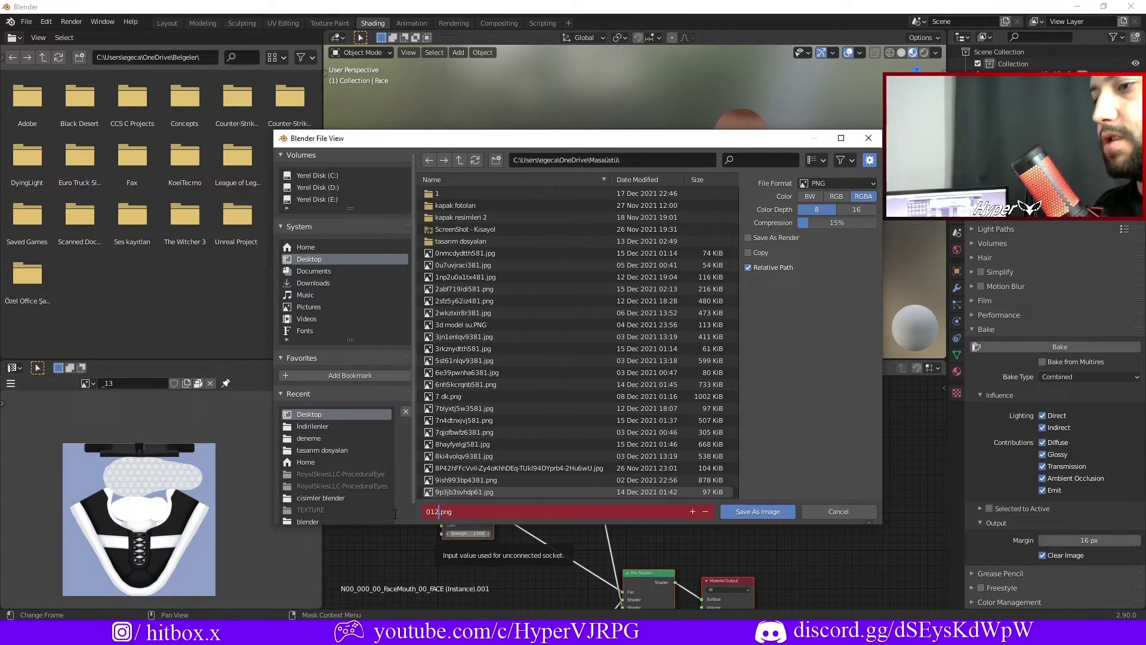
{"action": "left_click", "coordinate": [504, 503]}
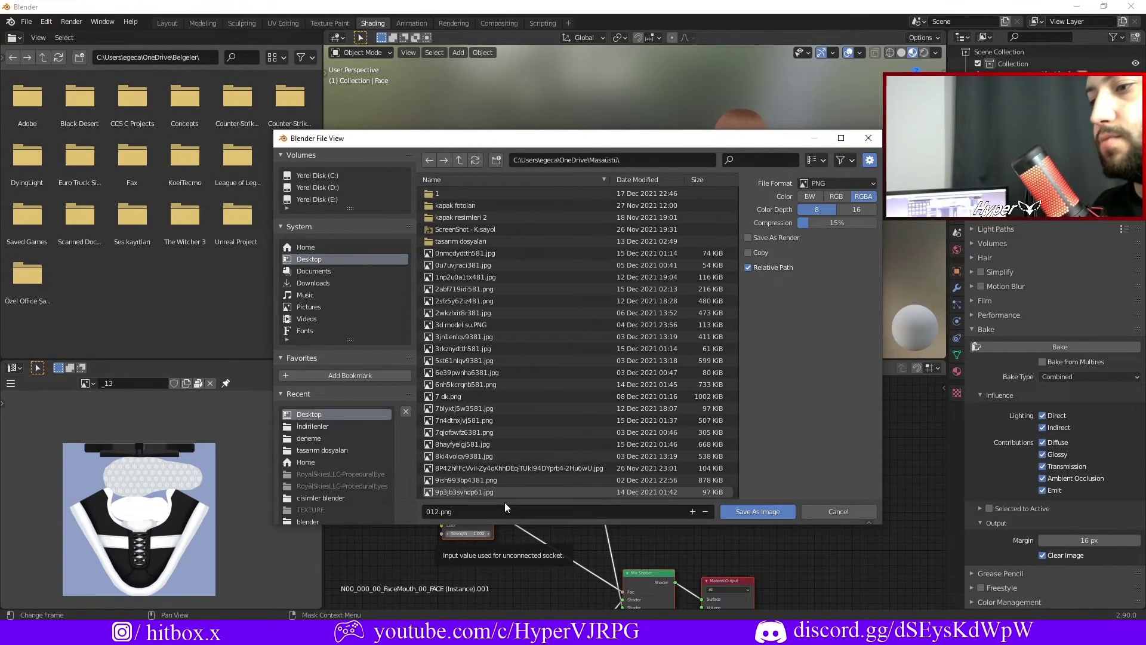
{"action": "left_click", "coordinate": [754, 510]}
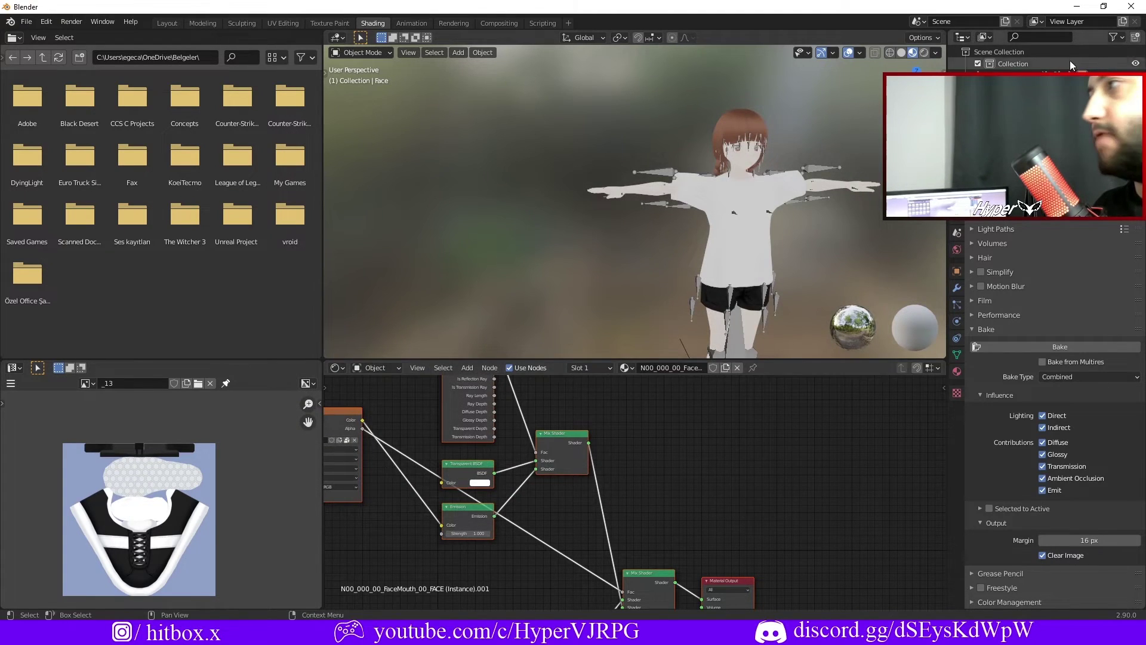
{"action": "left_click", "coordinate": [1088, 6]}
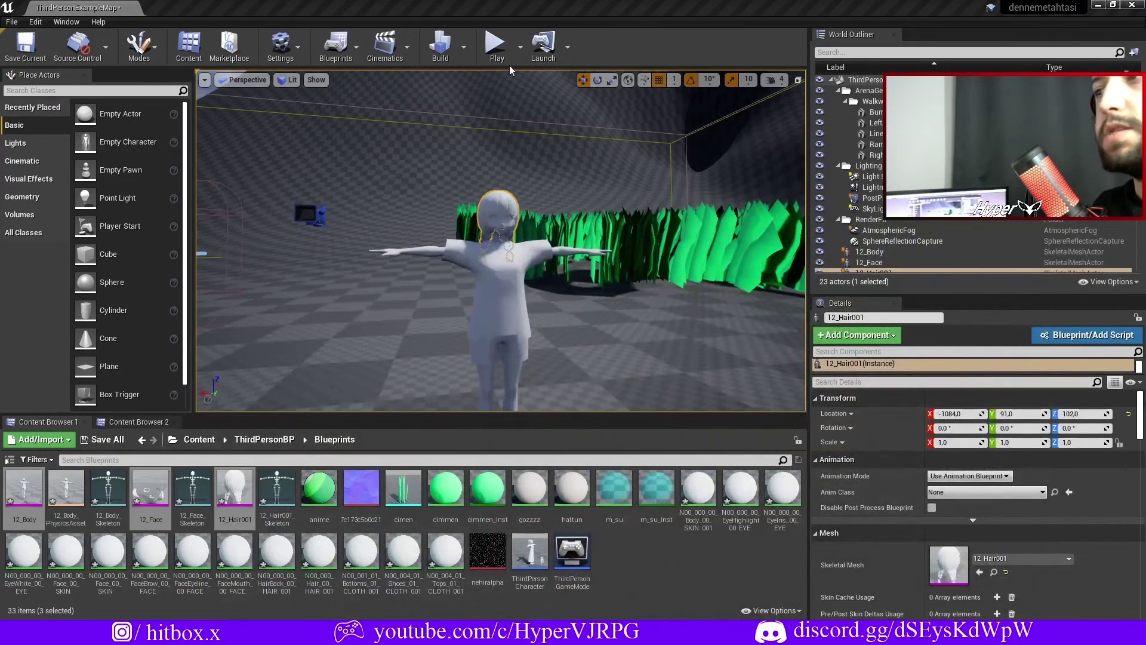
- Import 012.png from the desktop into the Blueprints content folder
{"action": "double_click", "coordinate": [532, 8]}
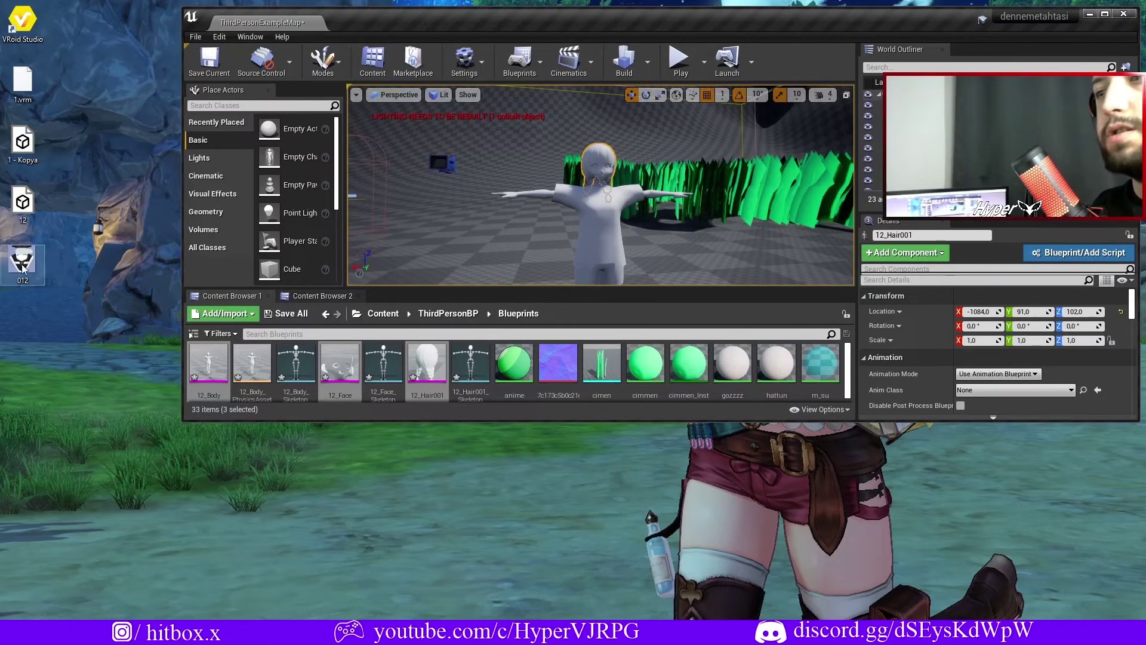
{"action": "scroll", "coordinate": [573, 382], "scroll_direction": "down", "scroll_amount": 3}
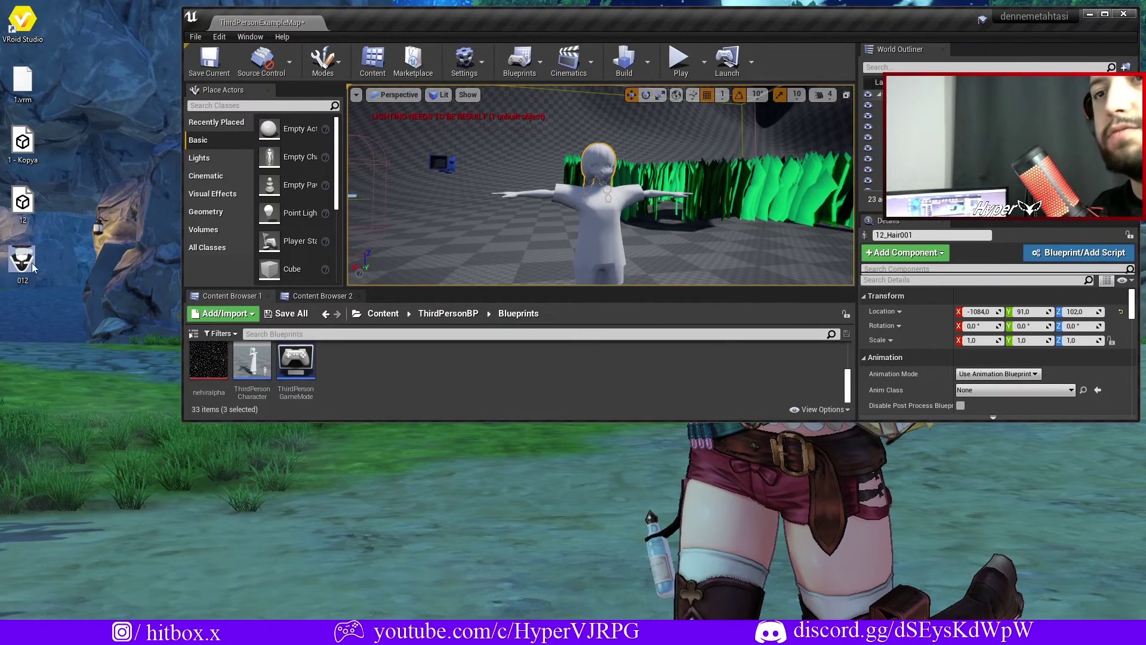
{"action": "left_click_drag", "start_coordinate": [33, 267], "coordinate": [477, 370]}
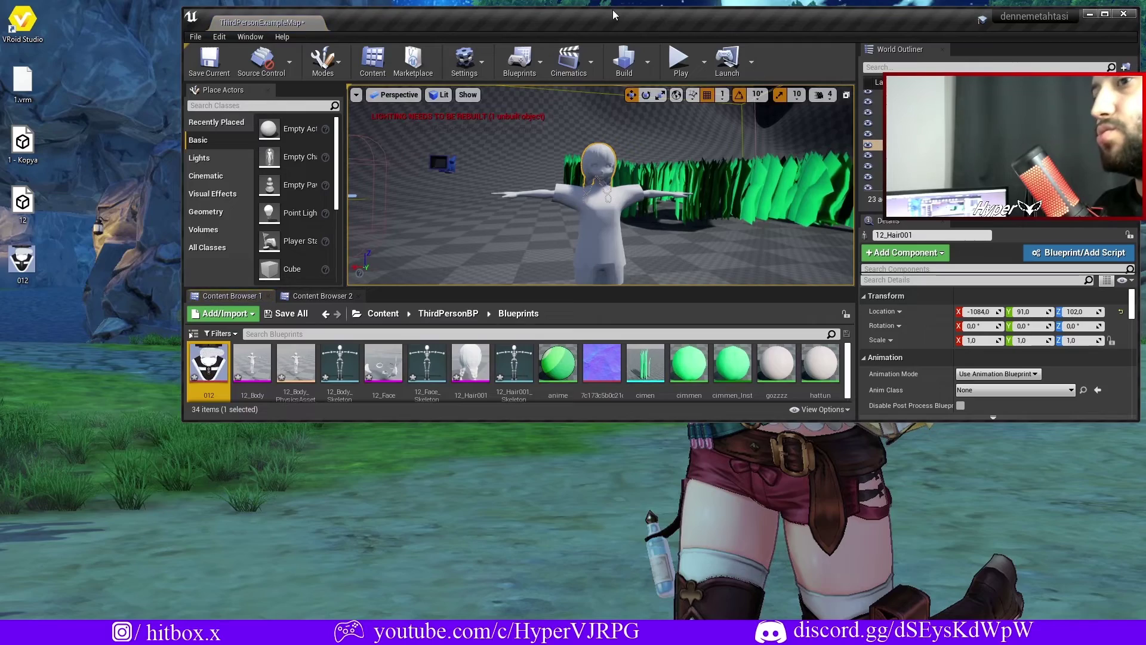
{"action": "left_click_drag", "start_coordinate": [614, 15], "coordinate": [449, 5]}
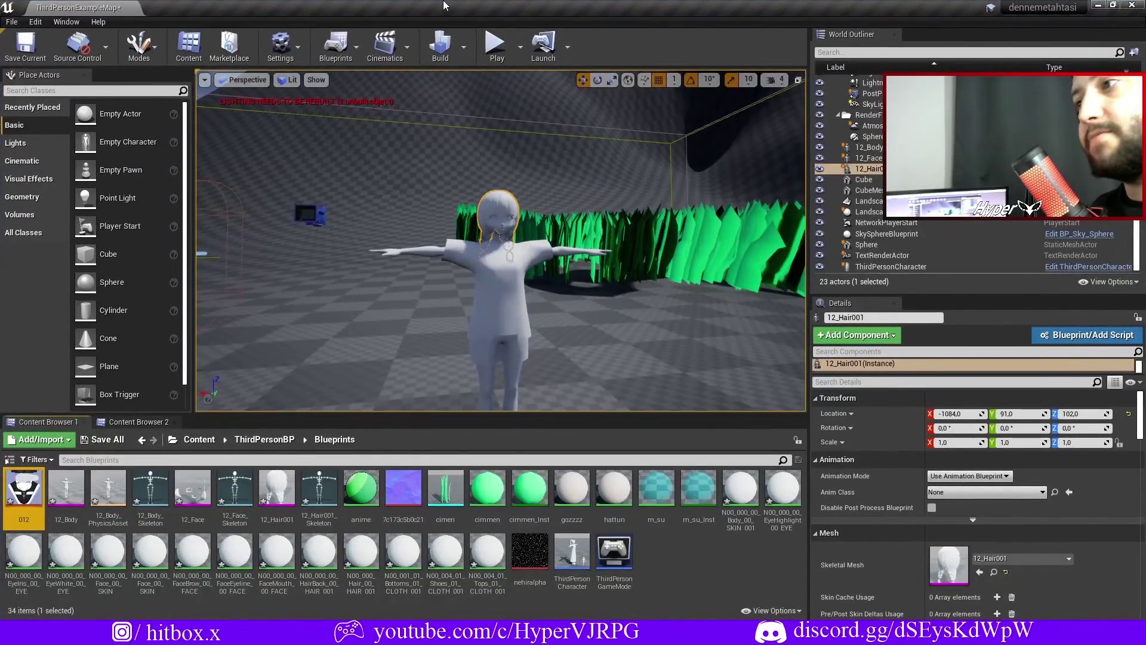
- Tilt the view down to the avatar's feet and select the 12_Body mesh
{"action": "scroll", "coordinate": [504, 326], "scroll_direction": "down", "scroll_amount": 3}
{"action": "scroll", "coordinate": [503, 326], "scroll_direction": "up", "scroll_amount": 6}
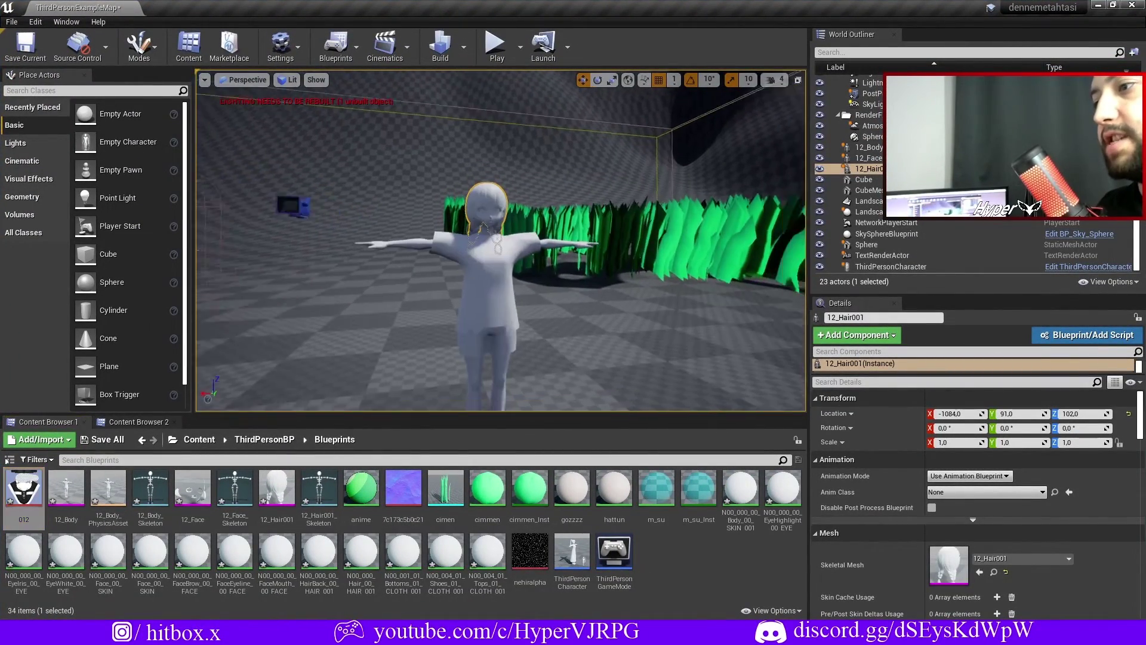
{"action": "right_click_drag", "start_coordinate": [493, 304], "coordinate": [493, 305]}
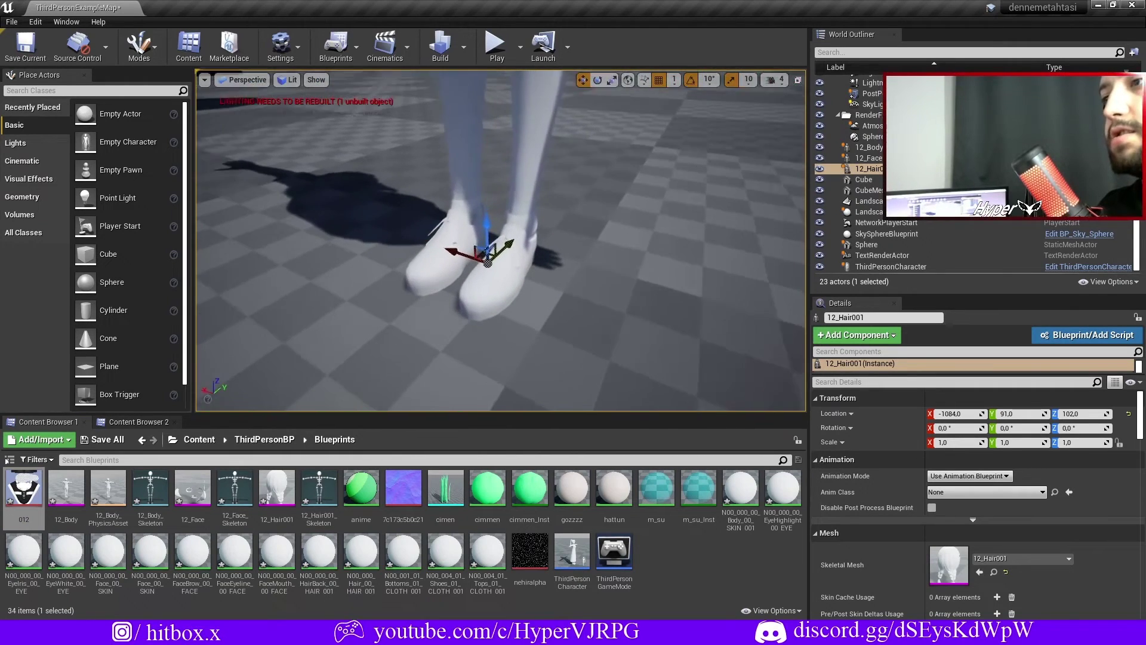
{"action": "left_click", "coordinate": [492, 304]}
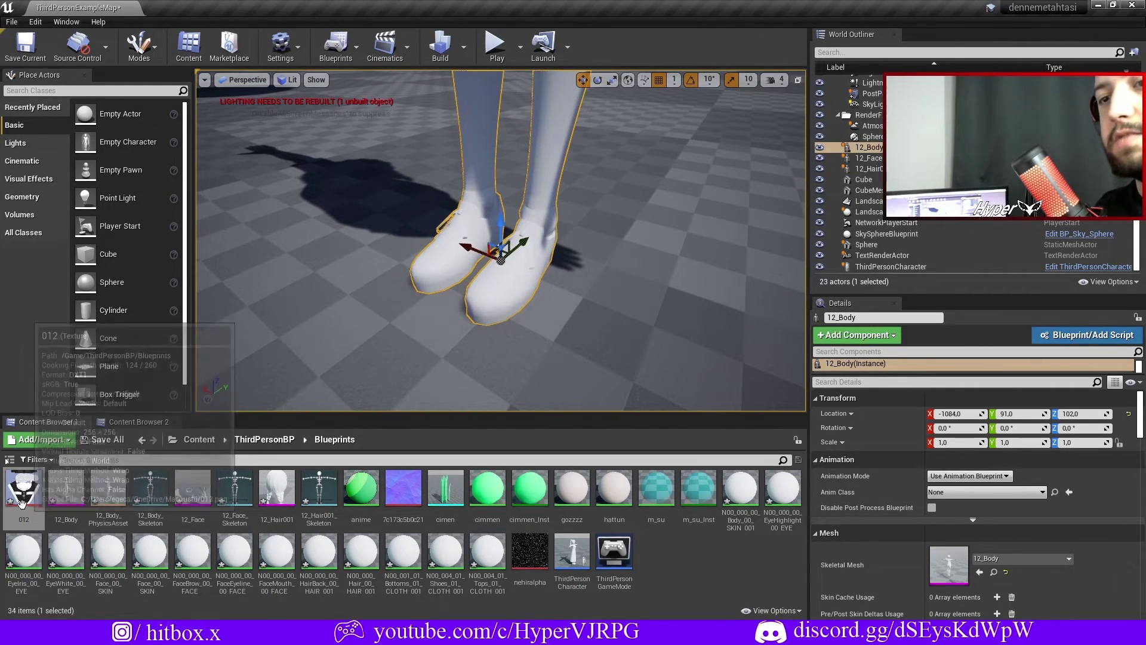
- Drop the 012 texture onto the shoes to create 012_Mat, then inspect the textured shoes
{"action": "left_click_drag", "start_coordinate": [24, 489], "coordinate": [474, 274]}
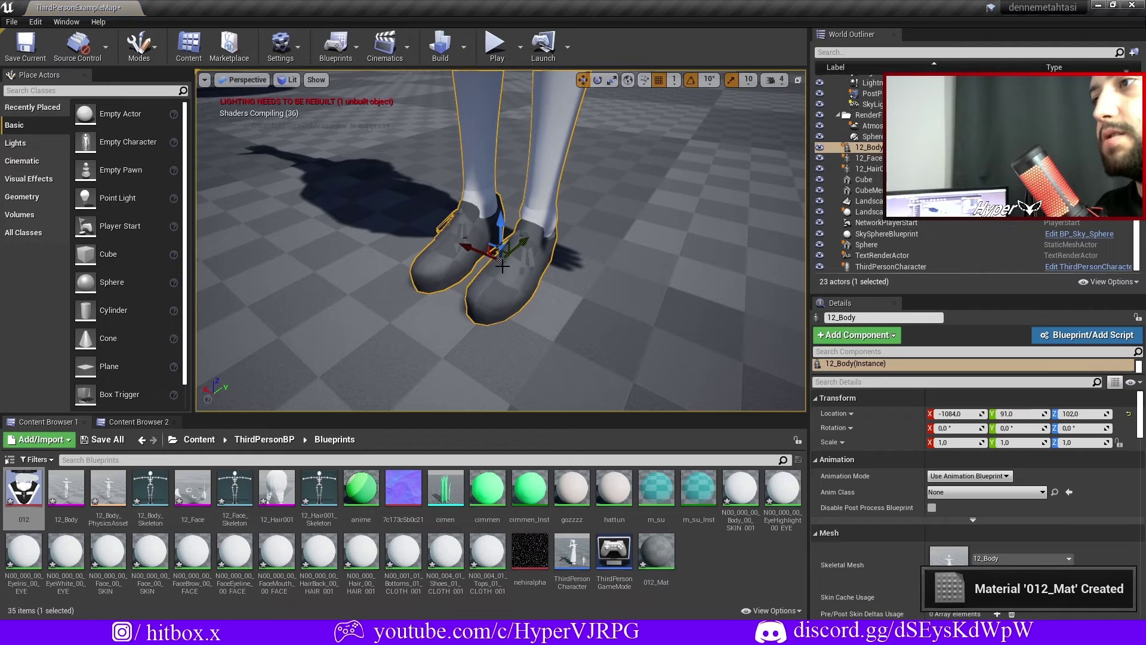
{"action": "mouse_move", "coordinate": [473, 274]}
{"action": "right_mouse_down"}
{"action": "mouse_move", "coordinate": [388, 280]}
{"action": "mouse_move", "coordinate": [418, 281]}
{"action": "right_mouse_up"}
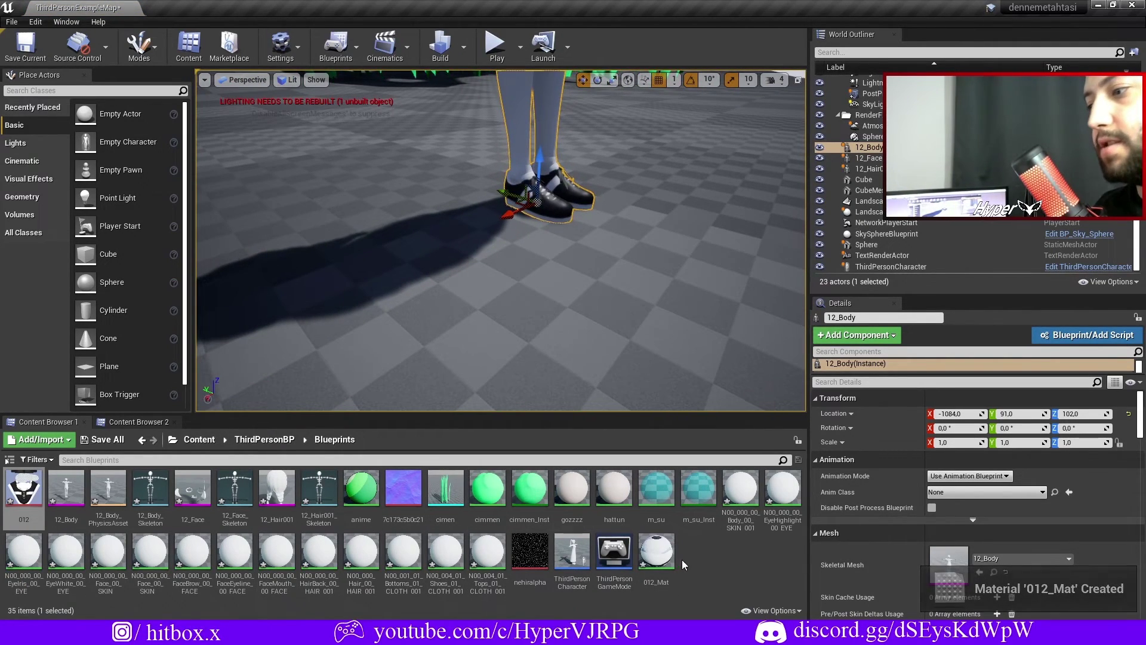
{"action": "left_click", "coordinate": [656, 552]}
{"action": "right_click_drag", "start_coordinate": [500, 239], "coordinate": [500, 239]}
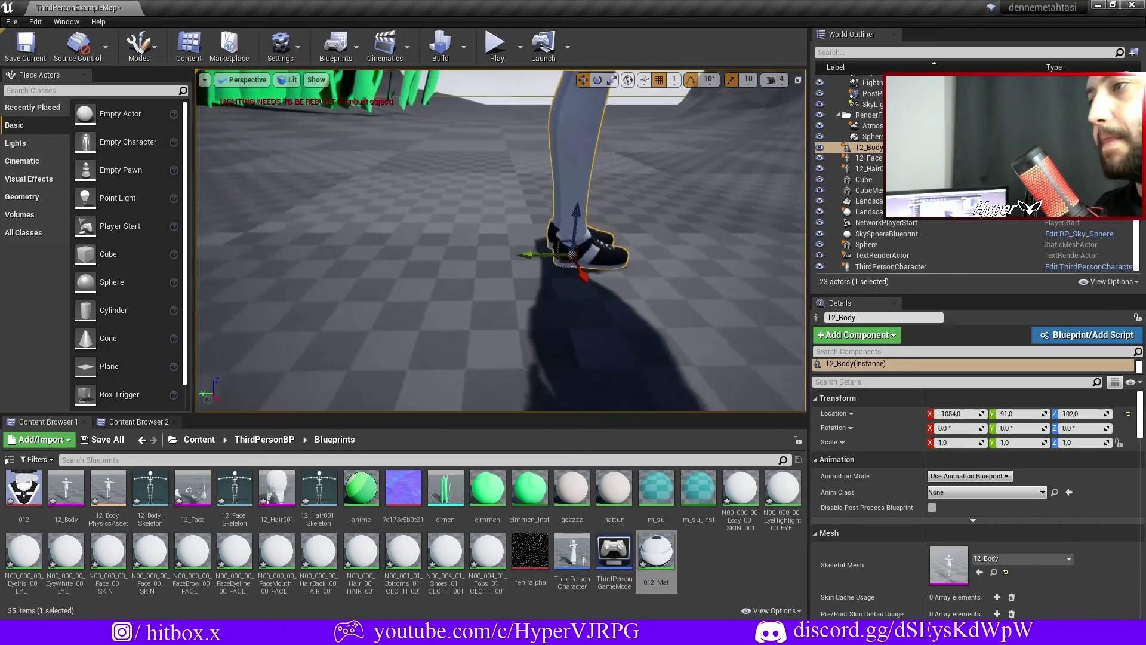
{"action": "right_click_drag", "start_coordinate": [591, 283], "coordinate": [591, 282]}
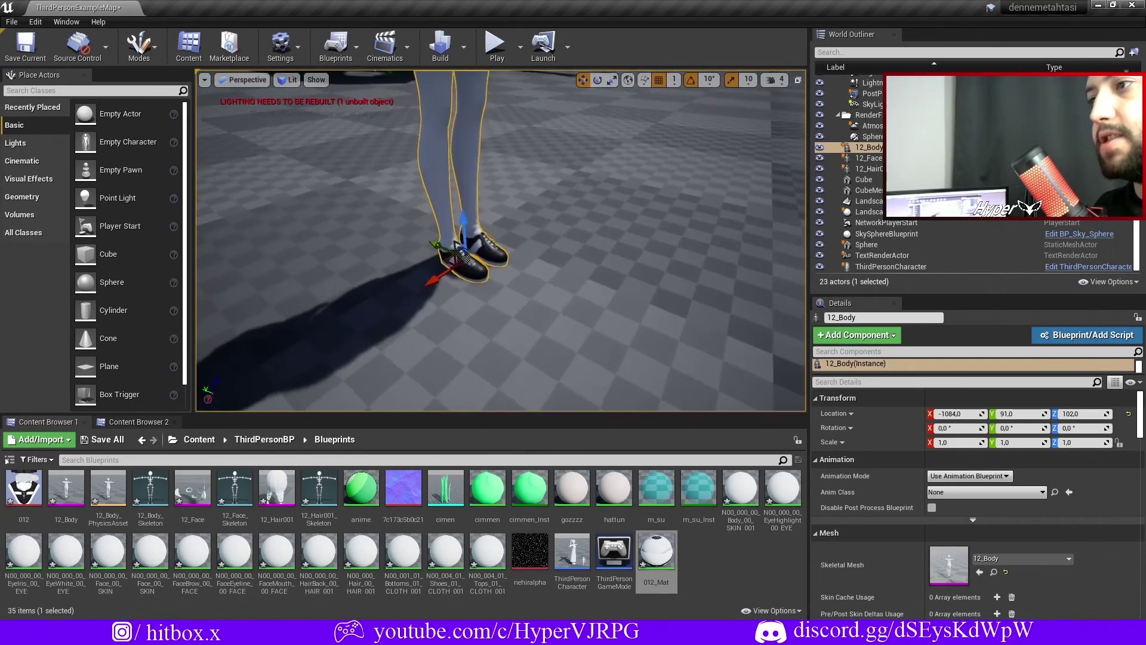
{"action": "left_click", "coordinate": [619, 236]}
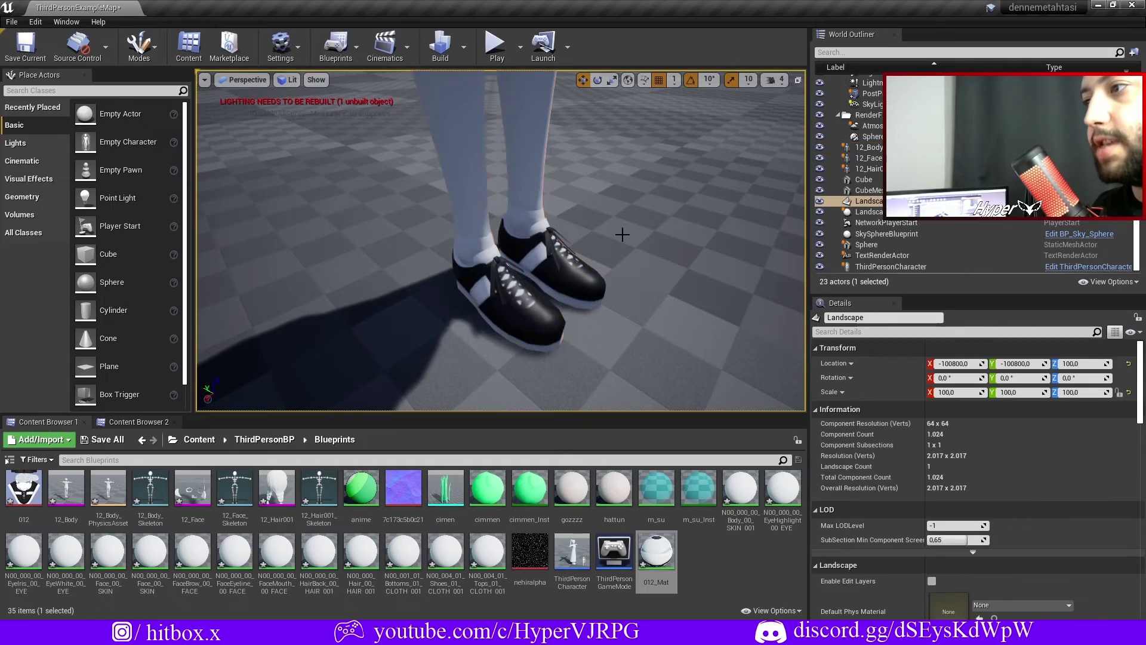
{"action": "right_click_drag", "start_coordinate": [619, 235], "coordinate": [634, 262]}
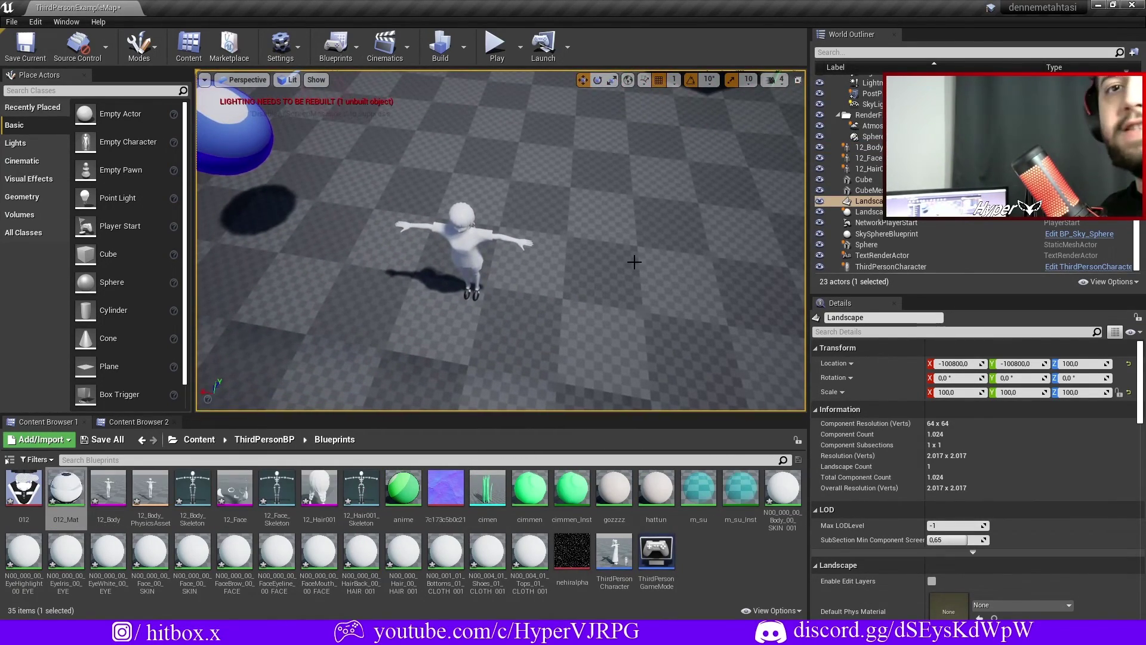